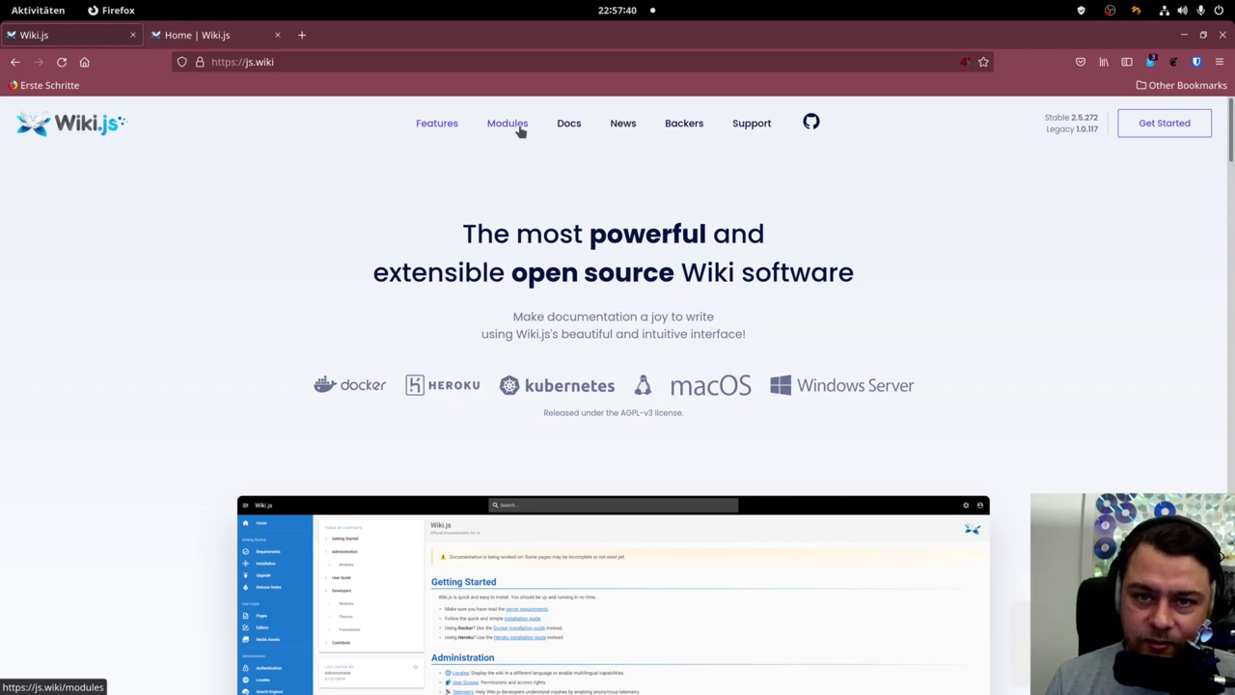
Open the Modules page from the js.wiki top navigation bar.
click(520, 131)
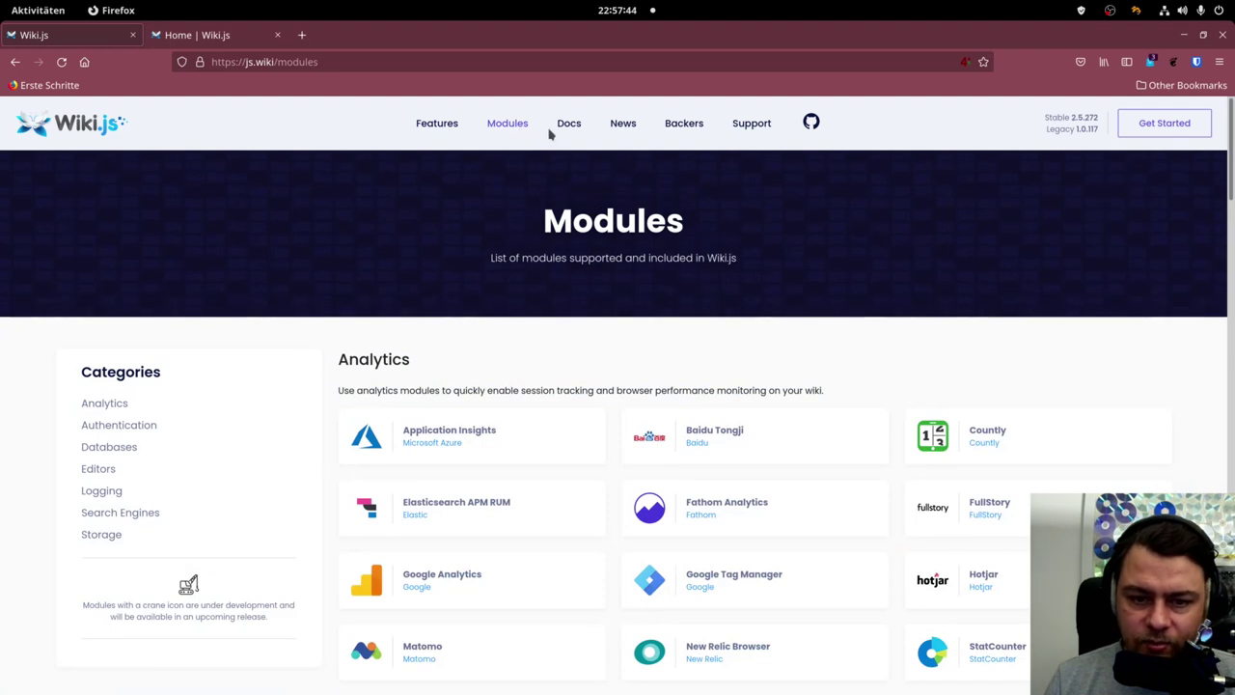
click(556, 130)
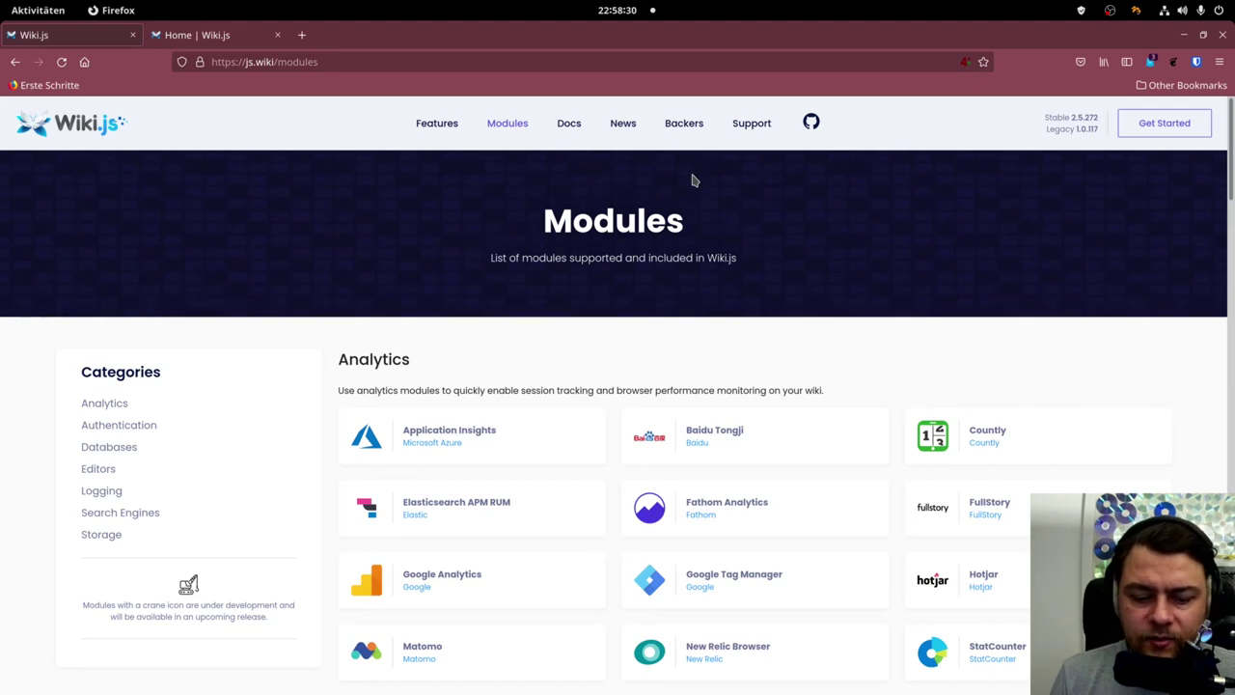
scroll(703, 273, down, 5)
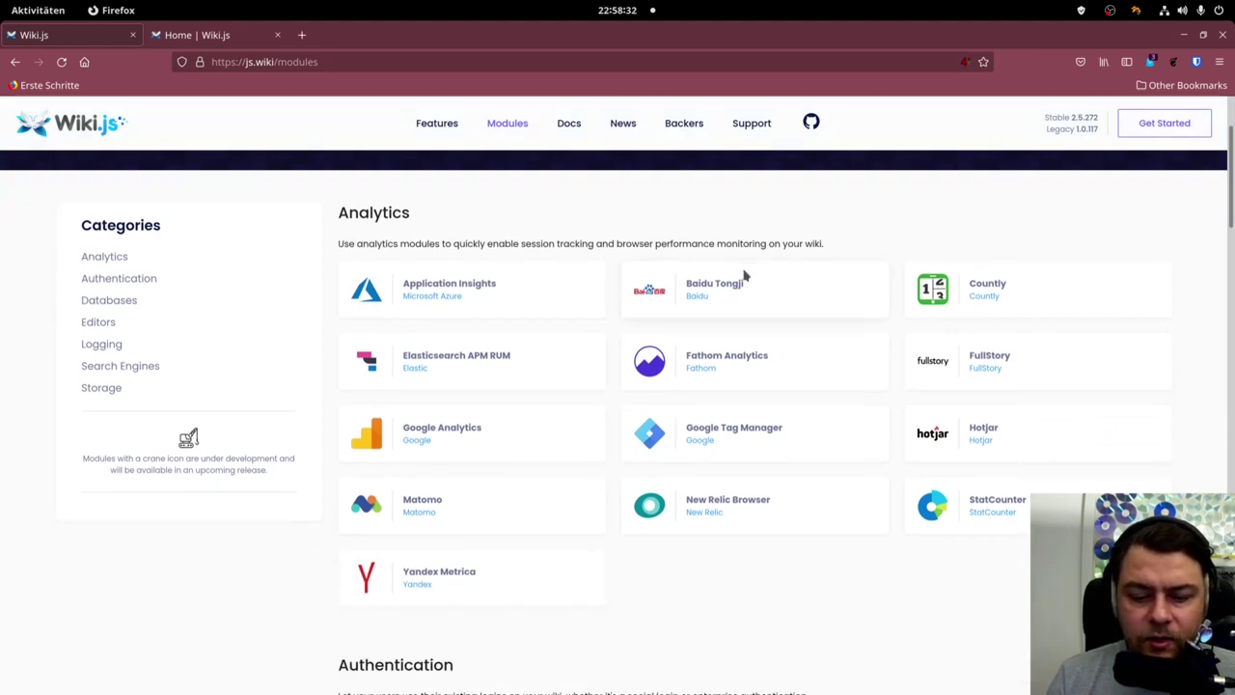
scroll(720, 264, down, 2)
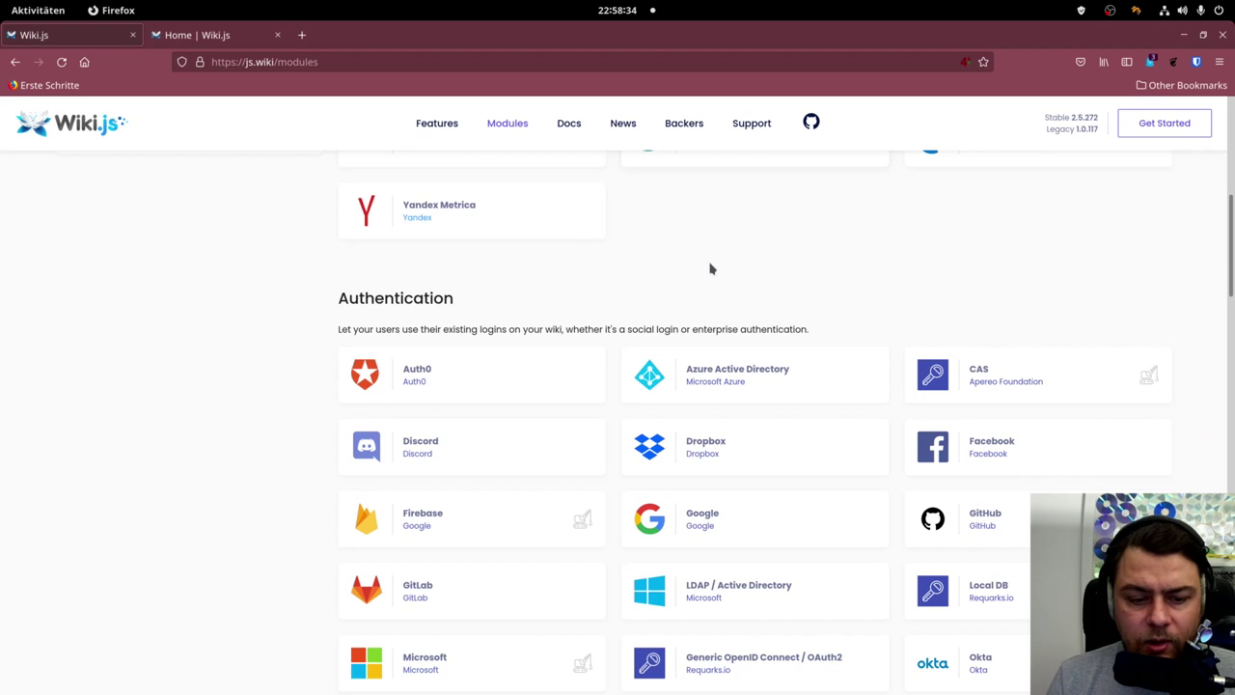
scroll(713, 267, down, 2)
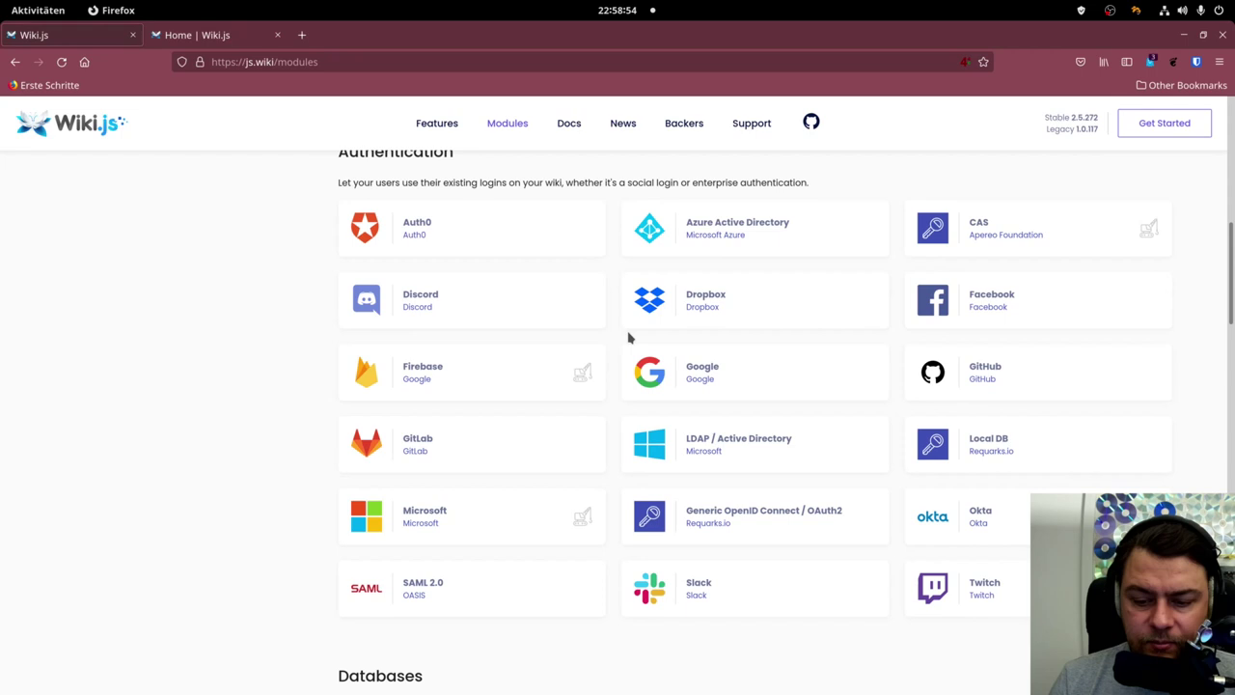
scroll(628, 338, down, 5)
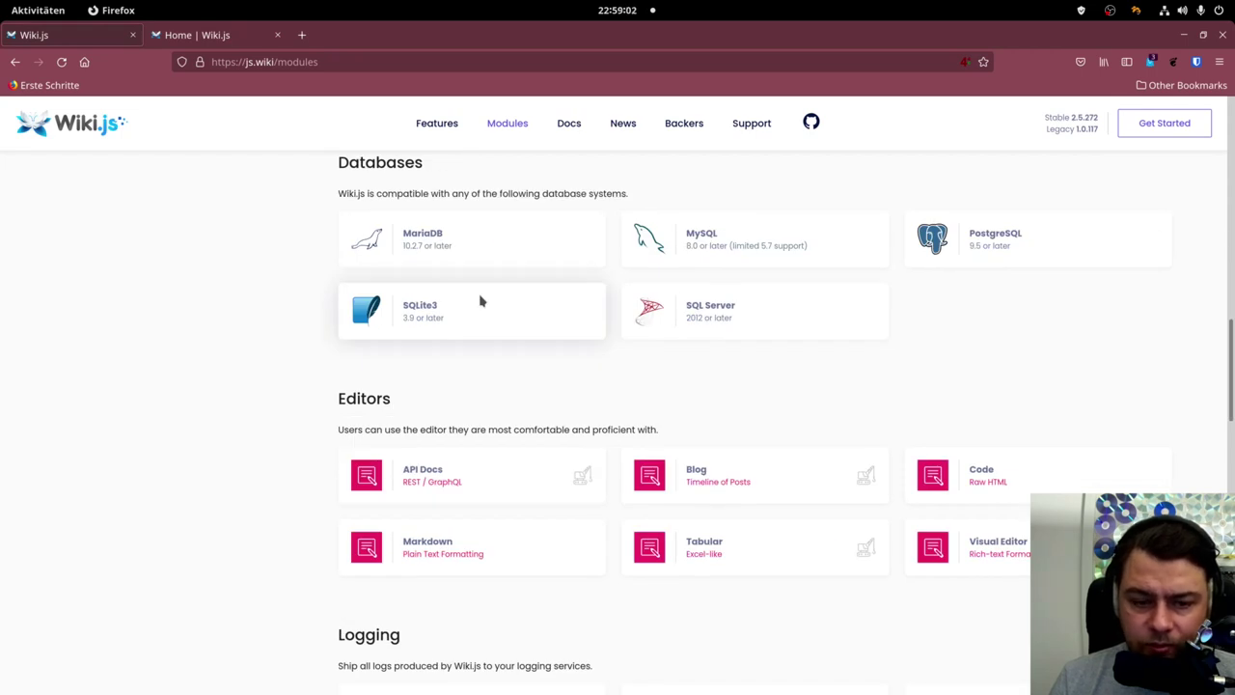
scroll(437, 318, down, 2)
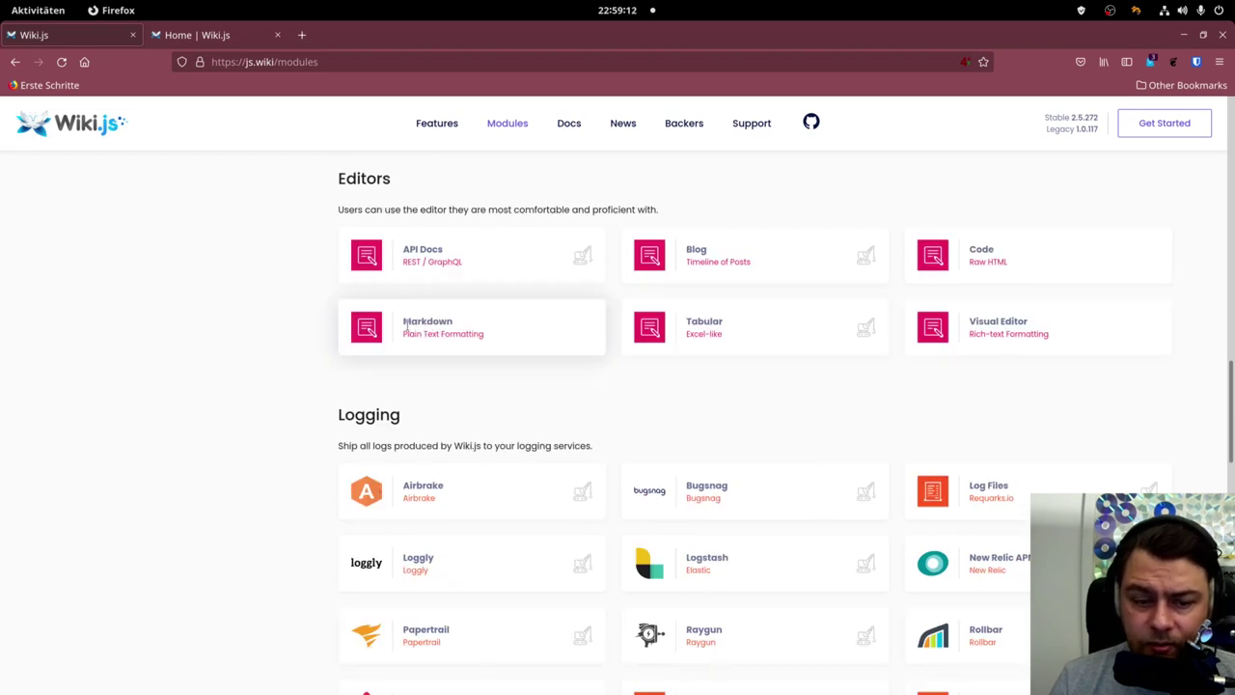
drag(410, 325, 433, 325)
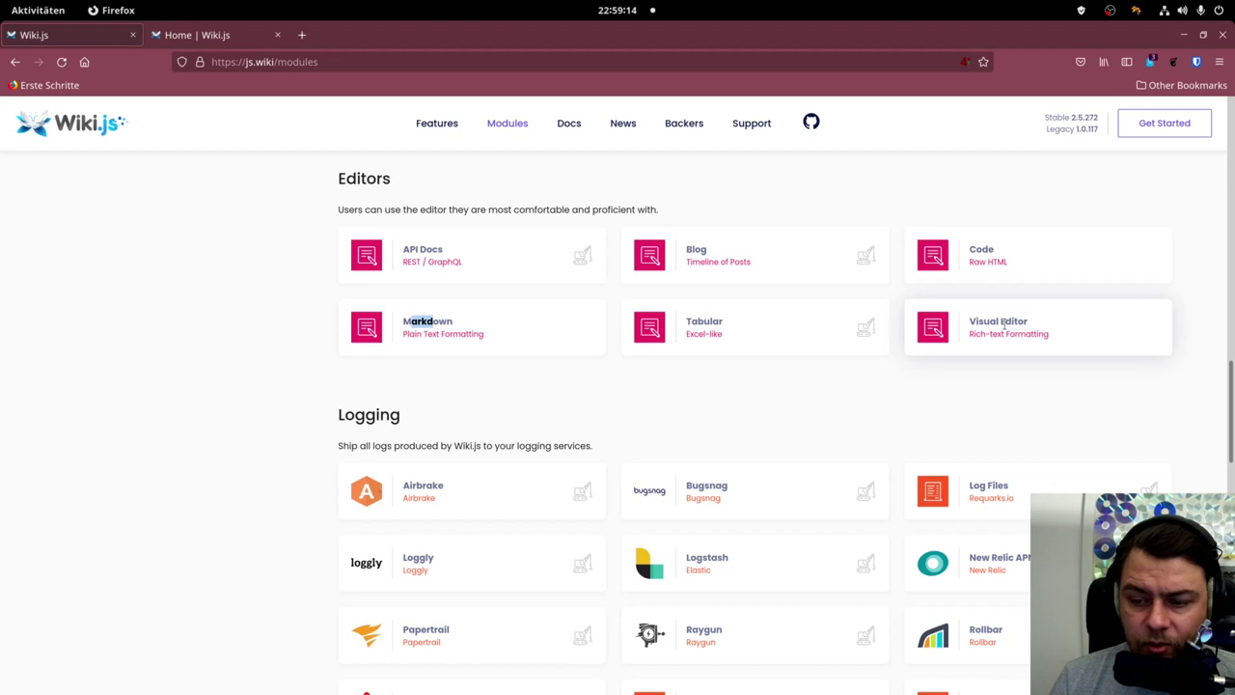
drag(1029, 322, 973, 334)
click(976, 397)
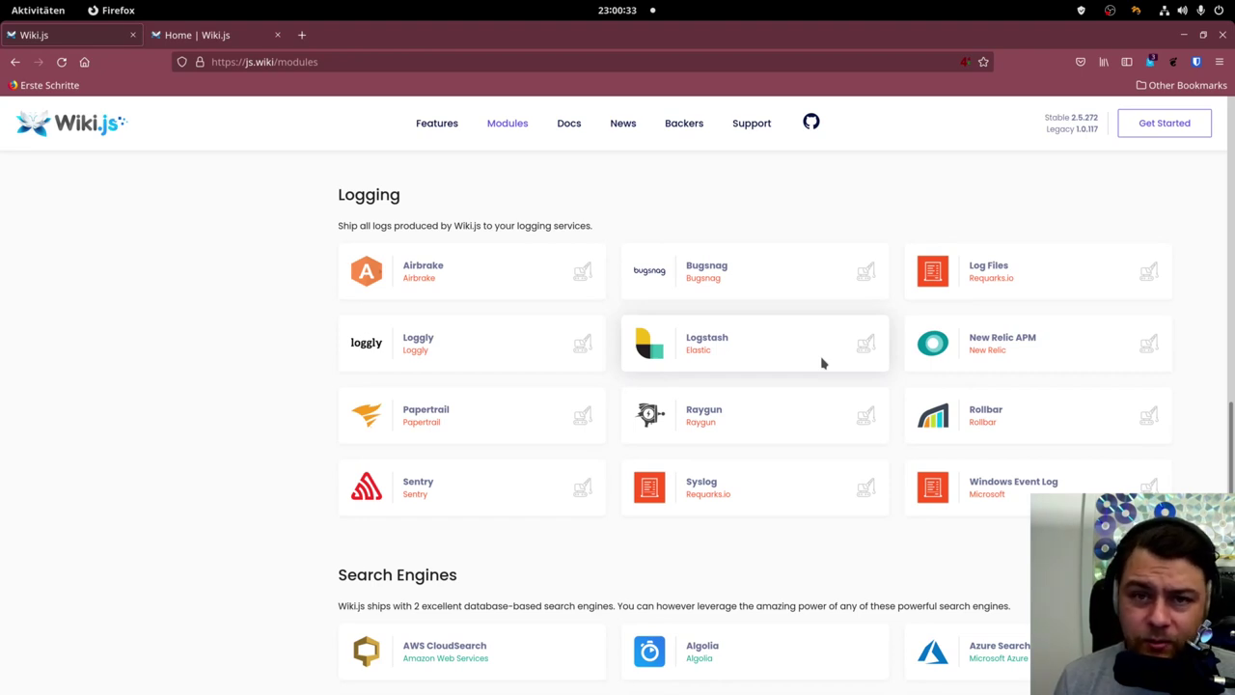
Scroll through the Logging, Search Engines and Storage modules, then switch to the 'Home | Wiki.js' tab.
scroll(782, 393, down, 5)
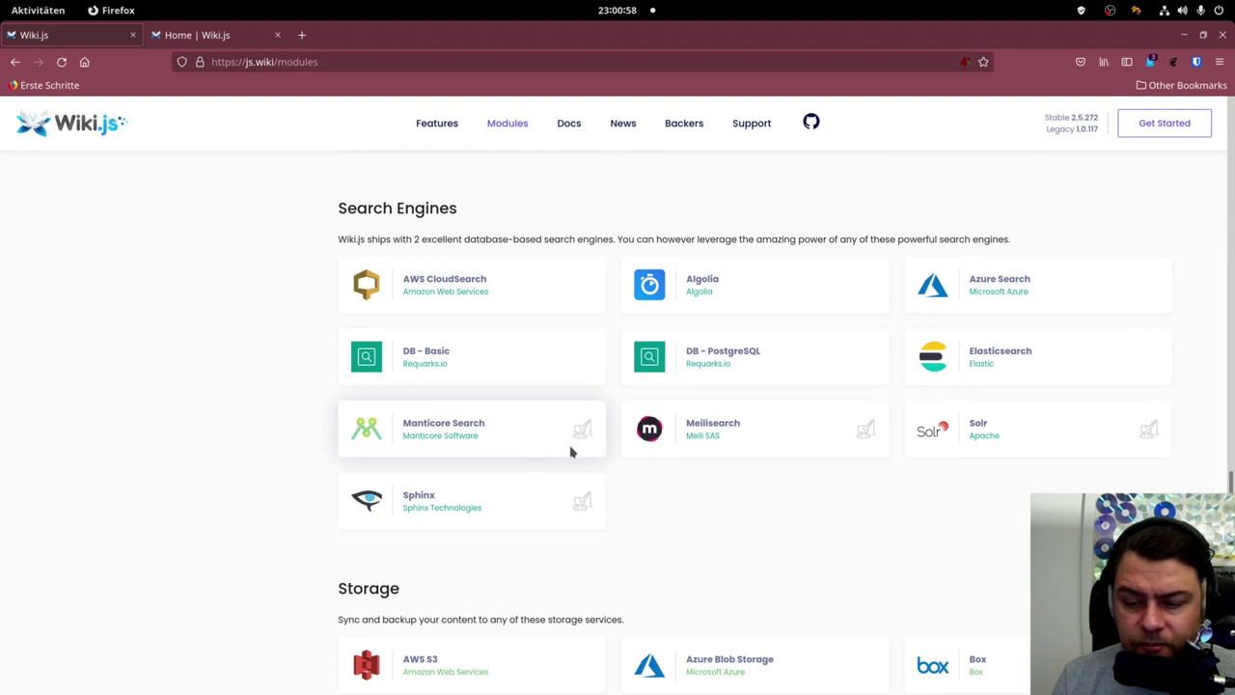
scroll(556, 405, down, 3)
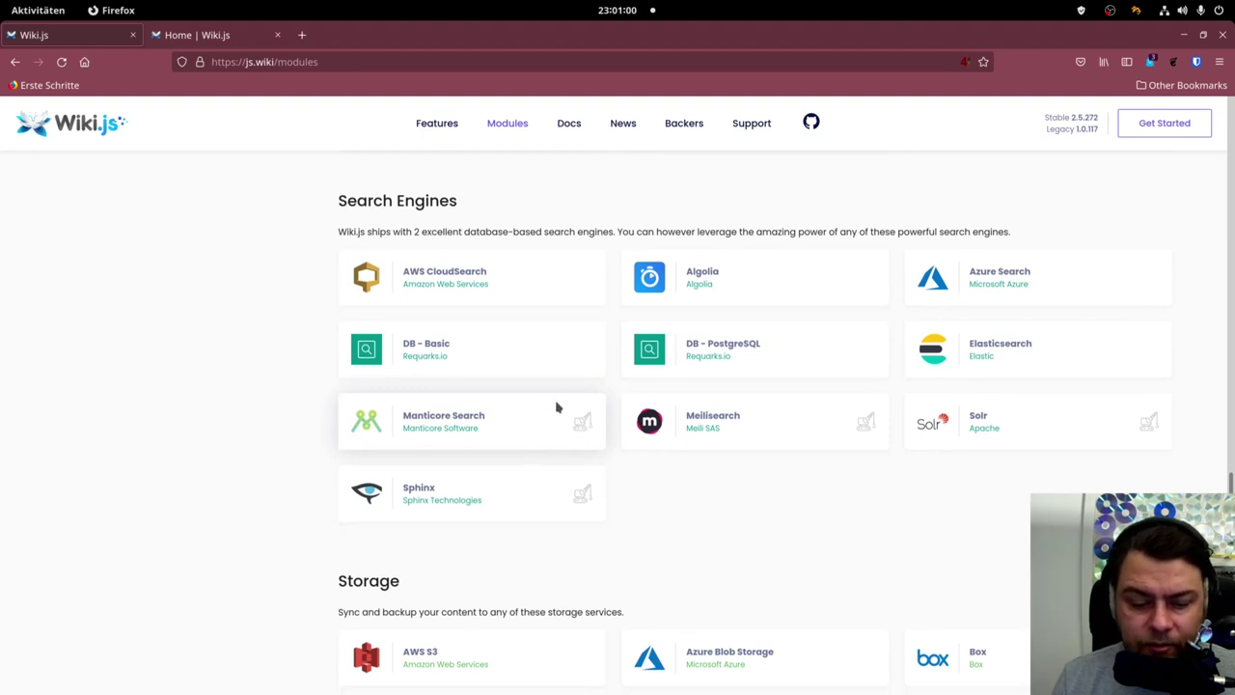
scroll(579, 369, down, 4)
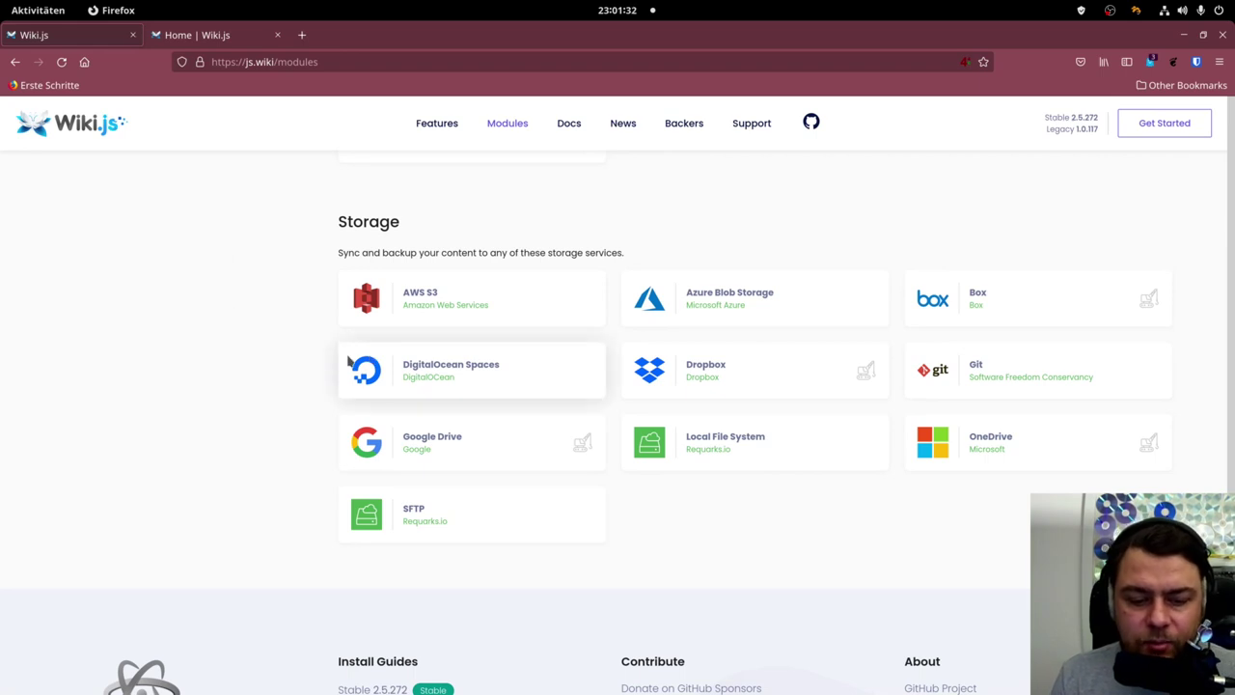
scroll(353, 362, down, 2)
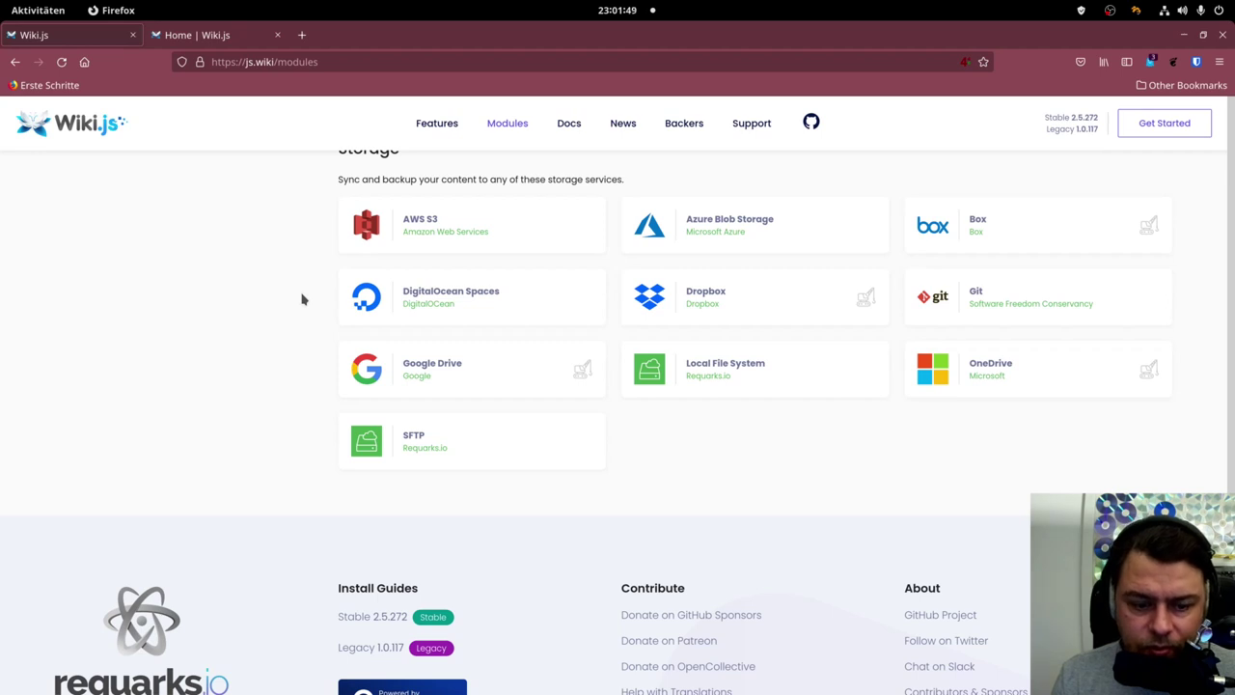
scroll(289, 303, up, 6)
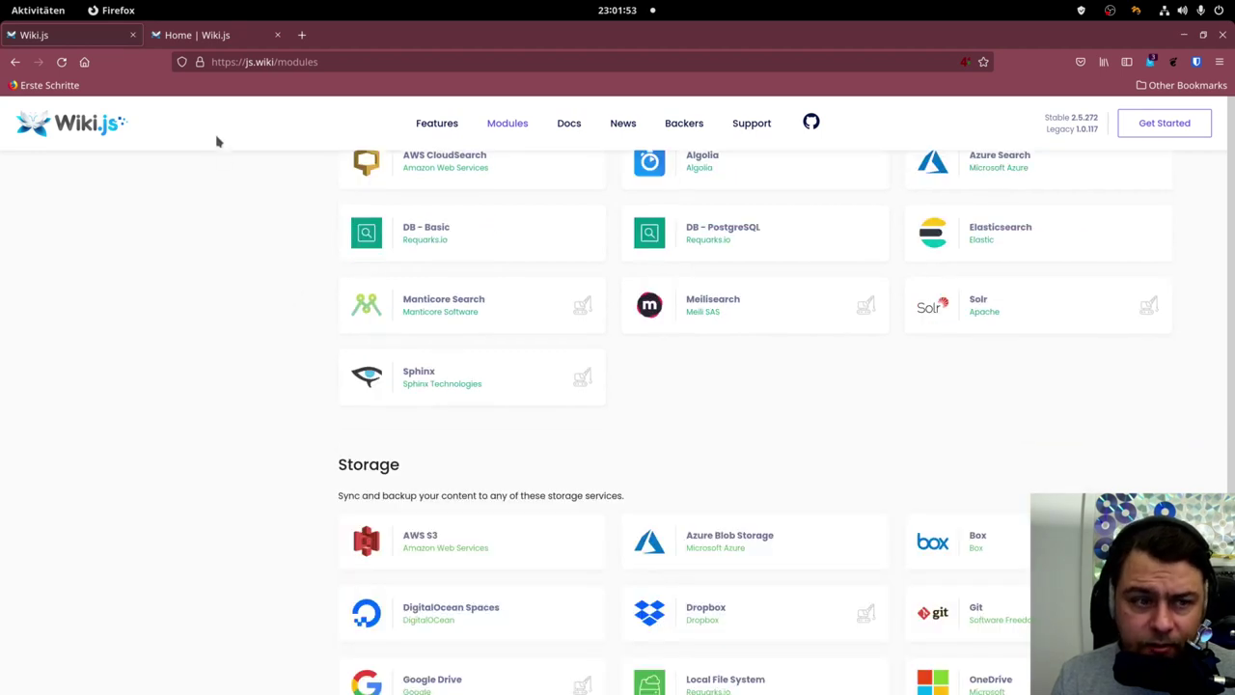
click(198, 37)
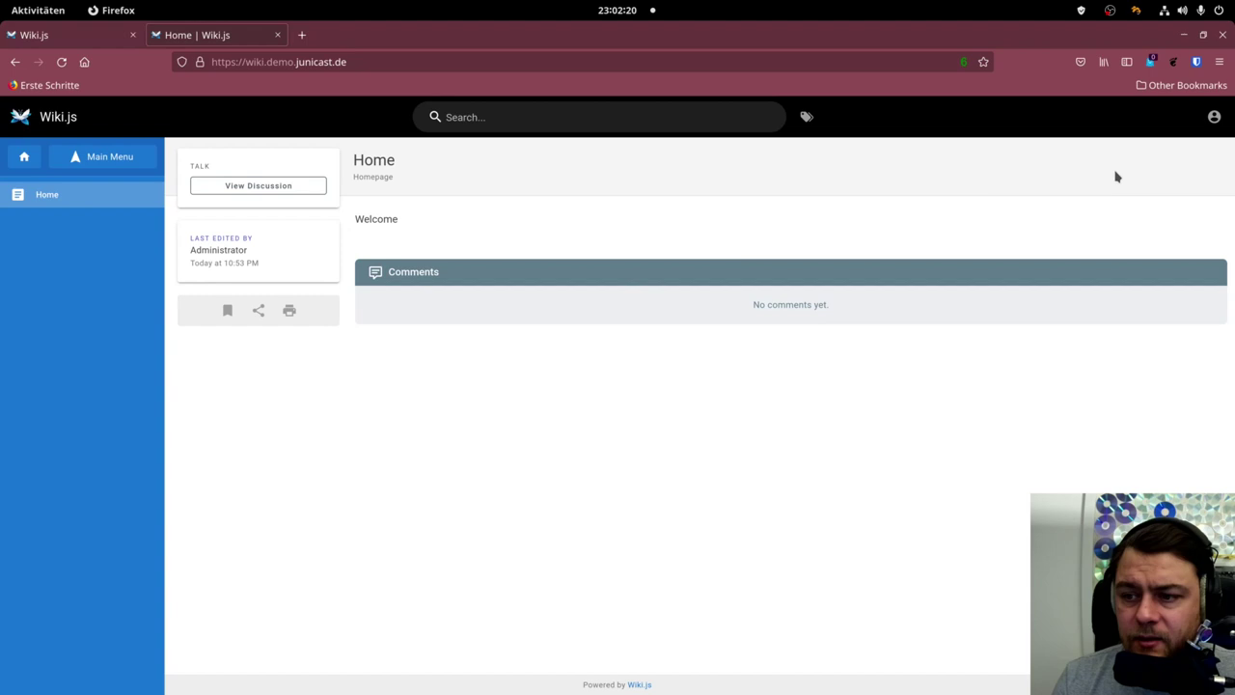
Go to the wiki's login page via the account icon at the top right.
click(1210, 119)
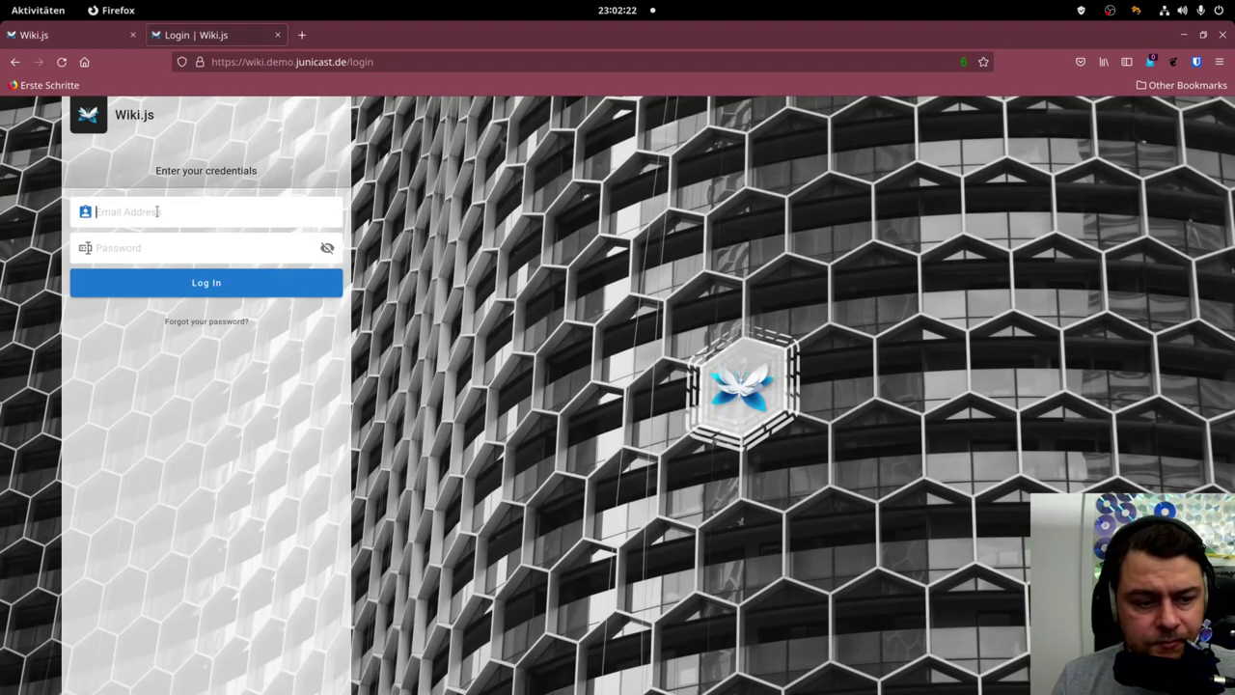
Log in with the administrator's e-mail address and password.
click(164, 219)
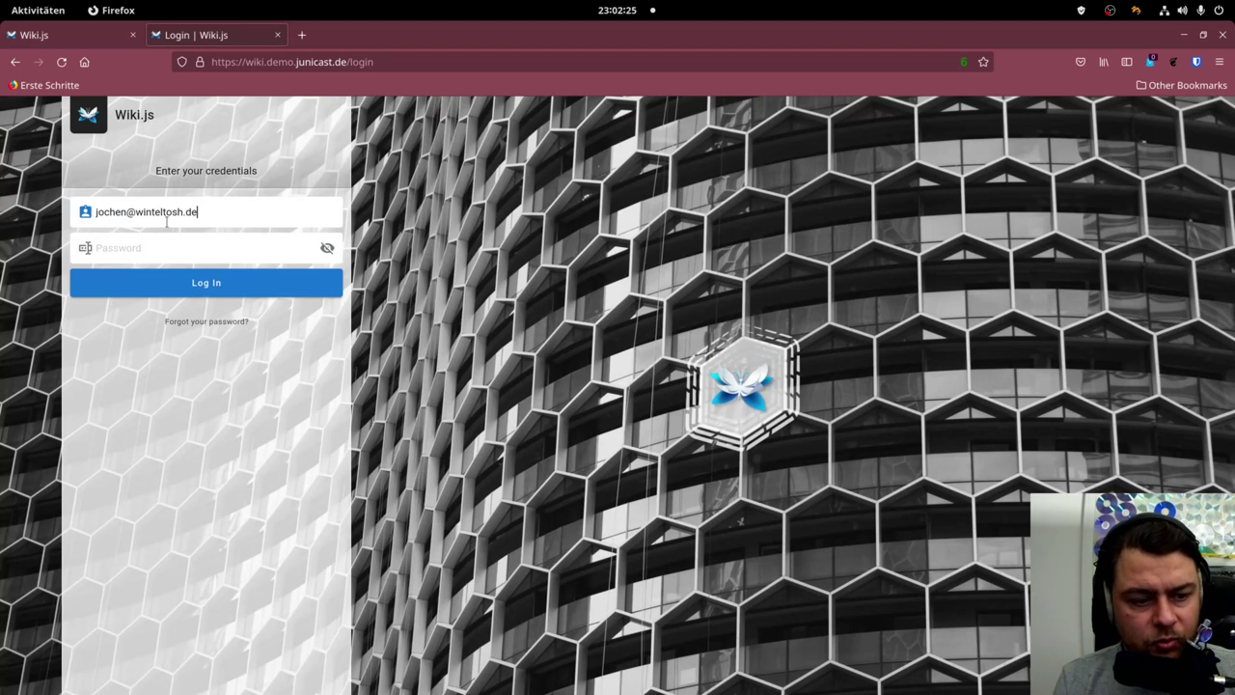
key(Tab)
text(•••••••••)
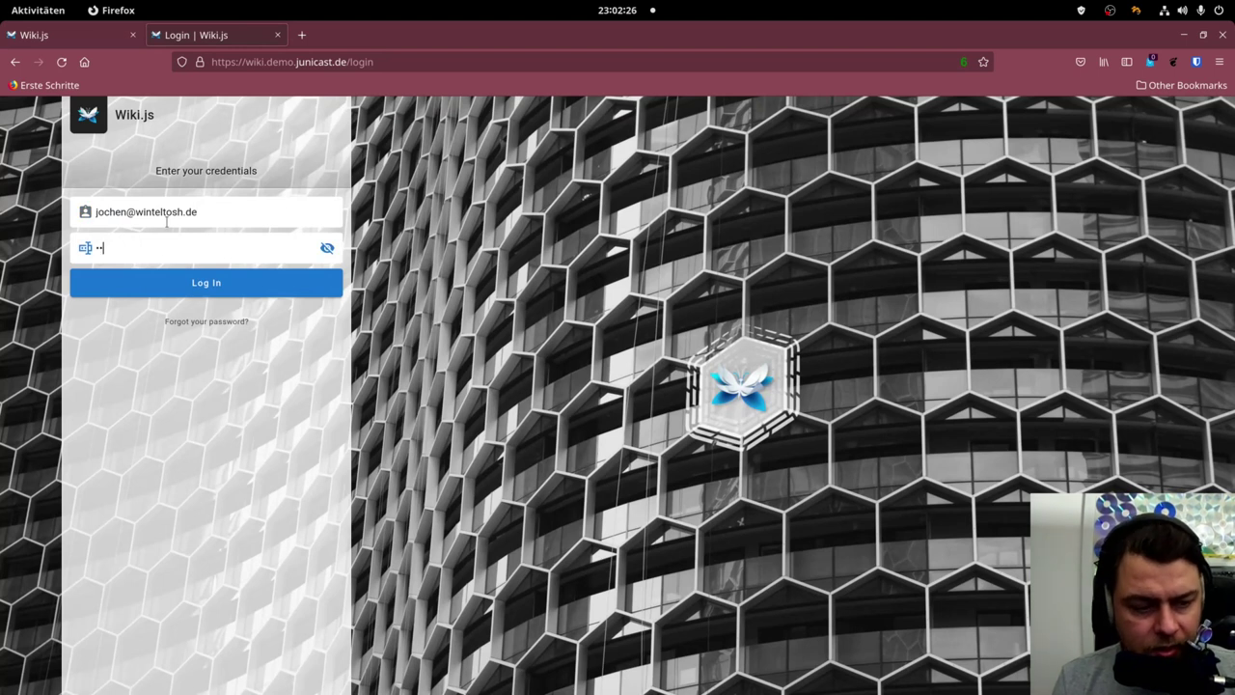
key(Return)
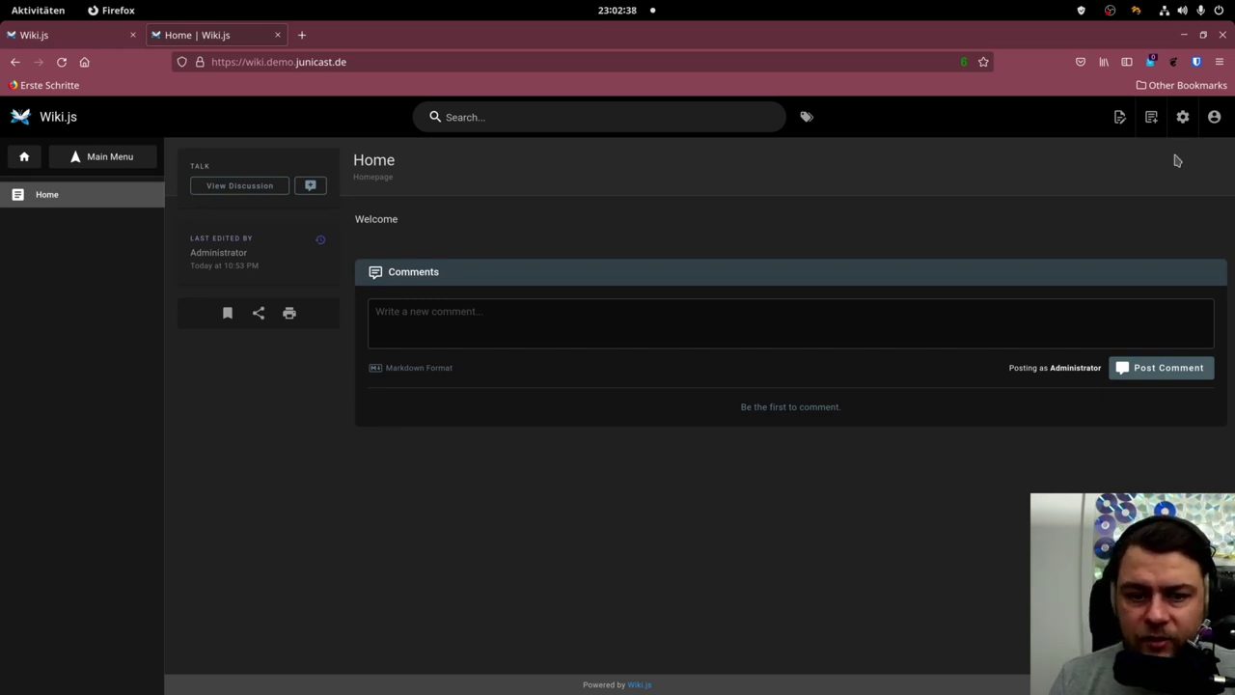
click(1215, 117)
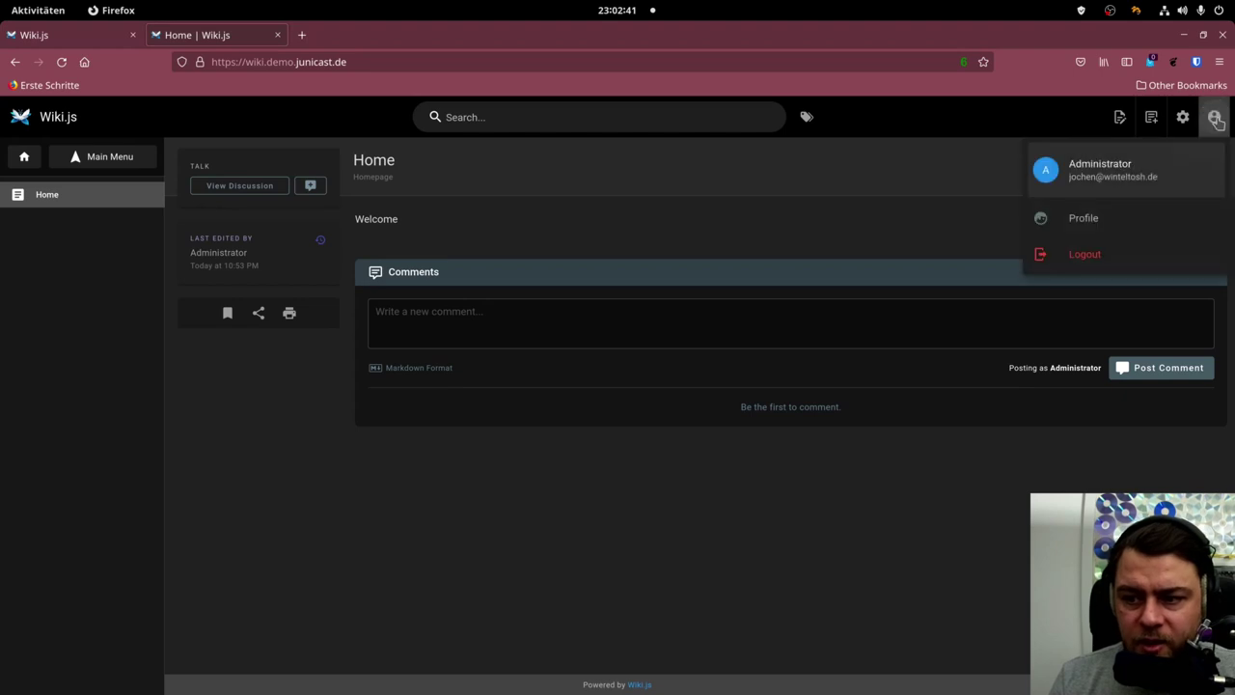
click(1123, 218)
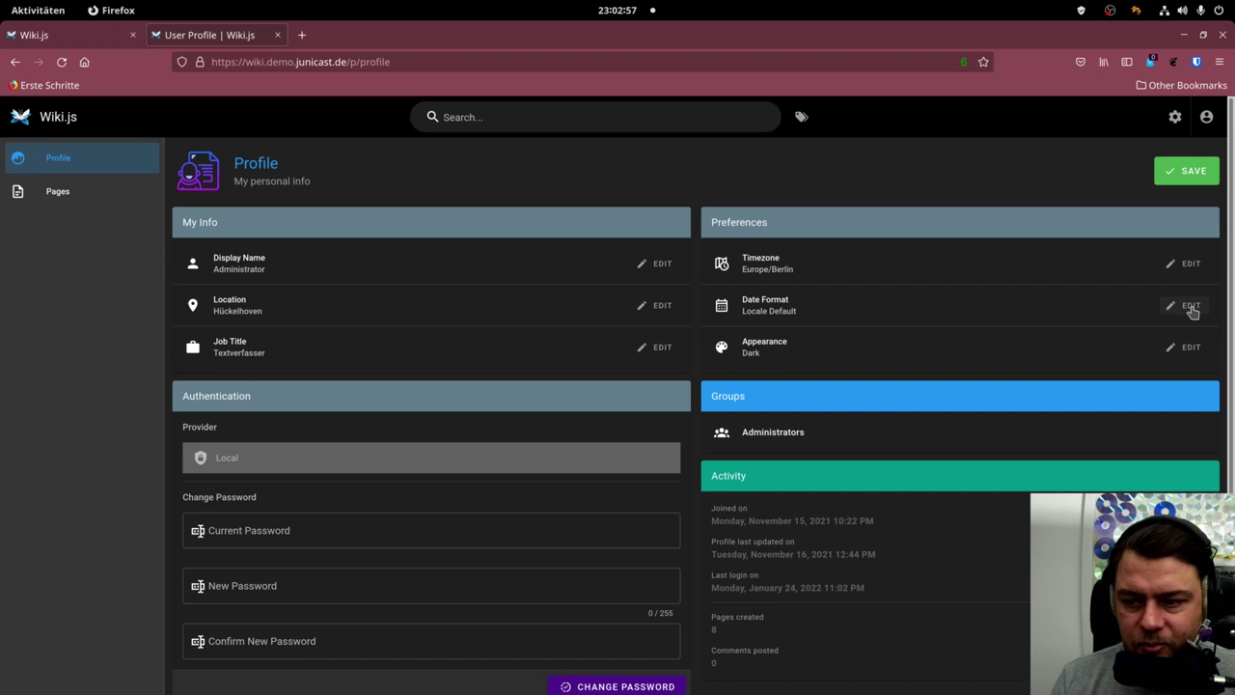
click(1191, 307)
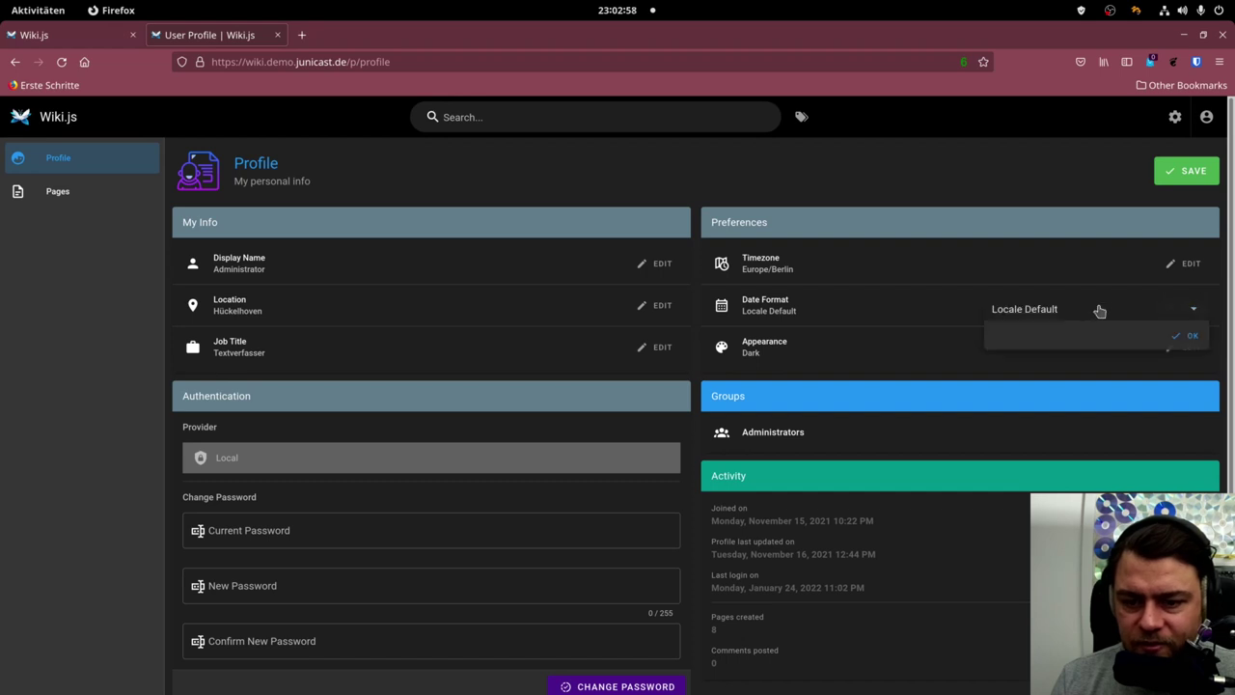
click(1194, 337)
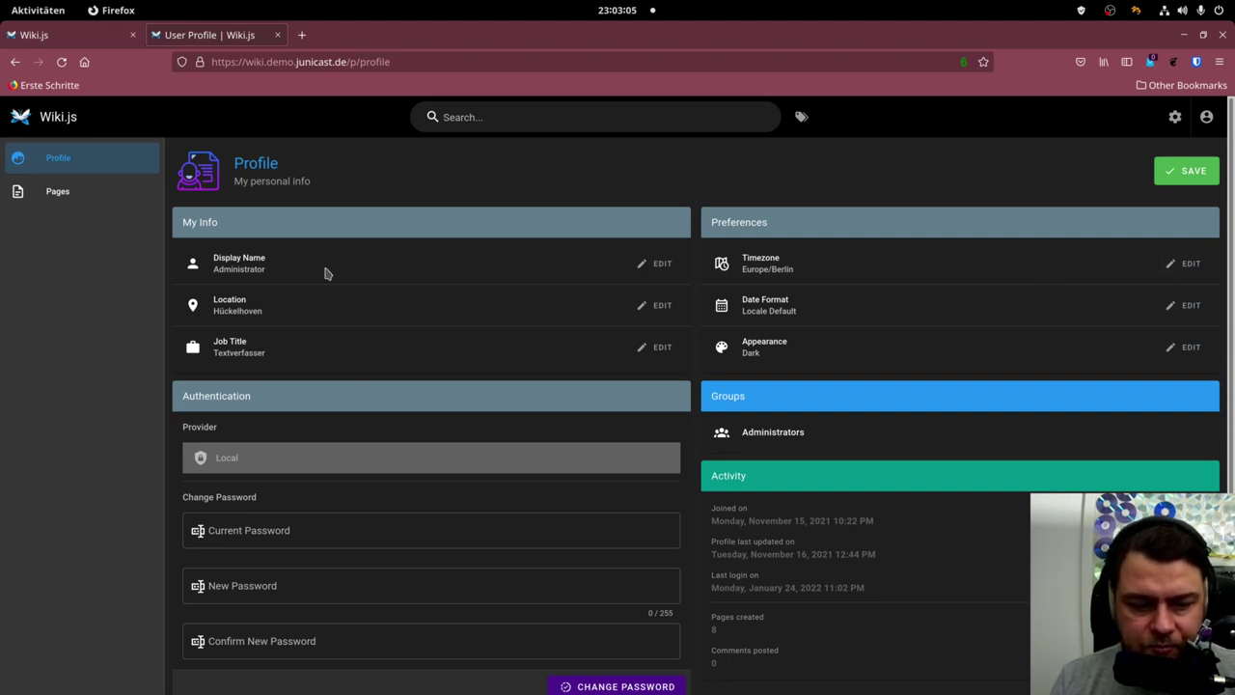
scroll(352, 324, down, 1)
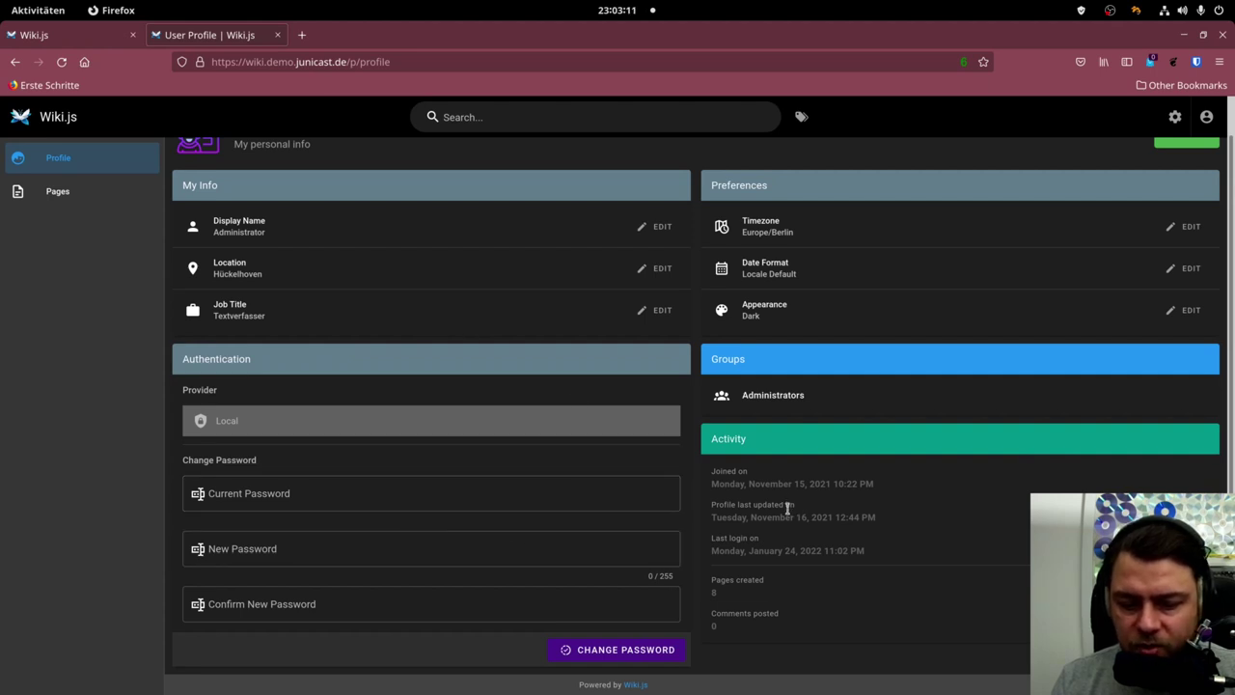
click(58, 192)
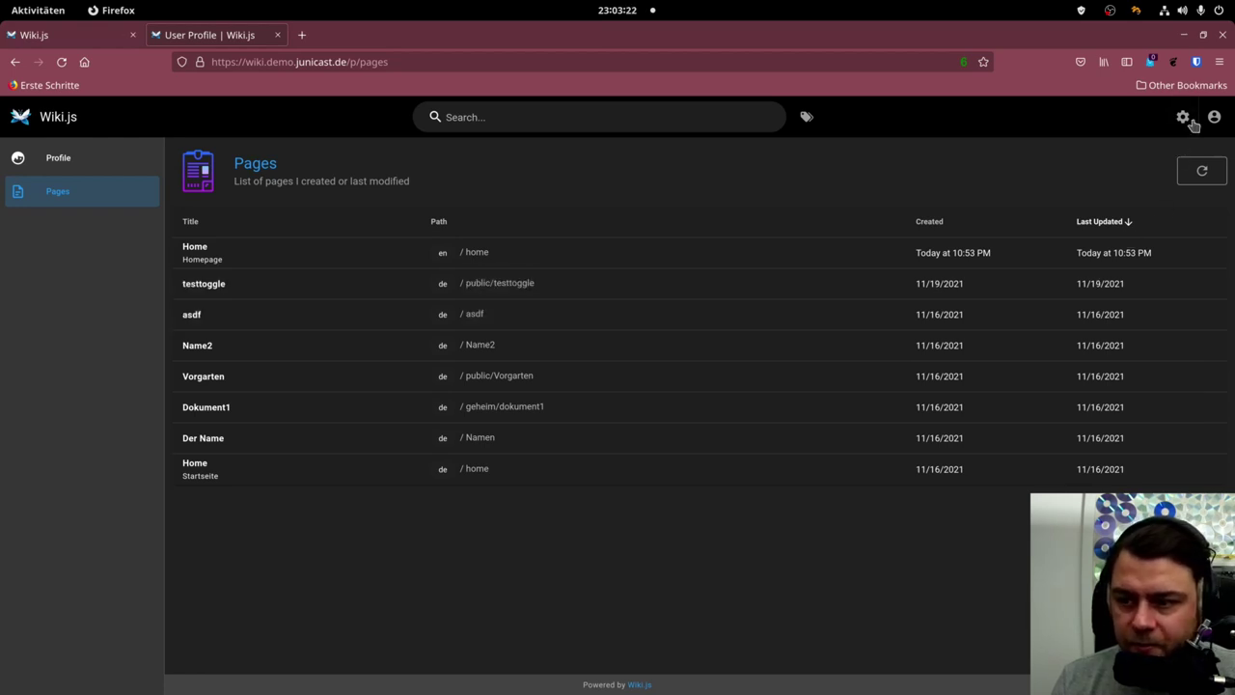
click(24, 122)
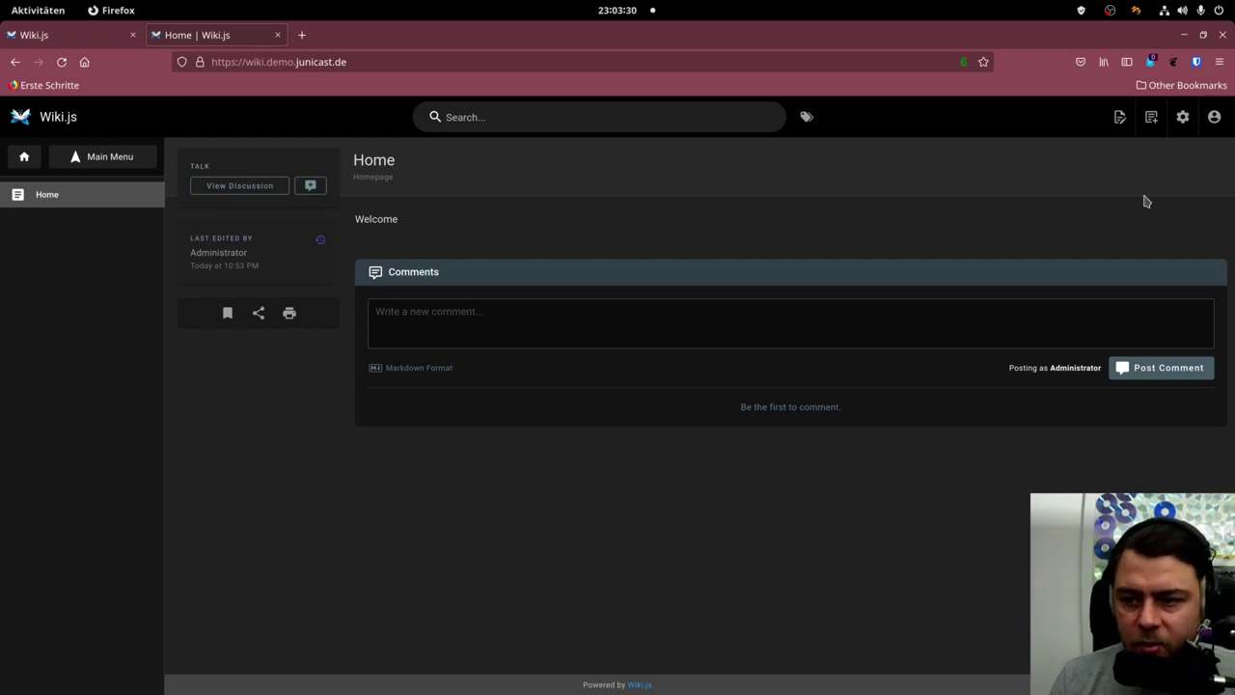
Start a new page at path en/example and confirm its location.
click(1151, 119)
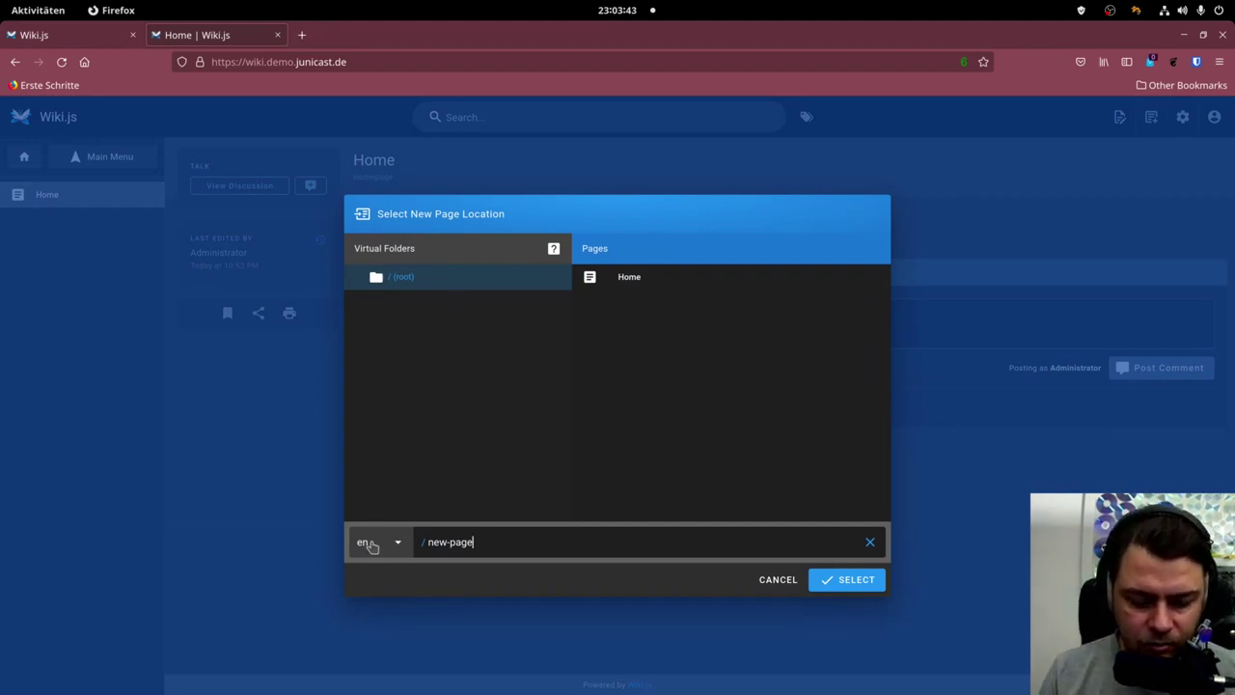
key(BackSpace)
key(BackSpace)
key(BackSpace)
key(BackSpace)
key(BackSpace)
key(BackSpace)
key(BackSpace)
key(BackSpace)
text(example)
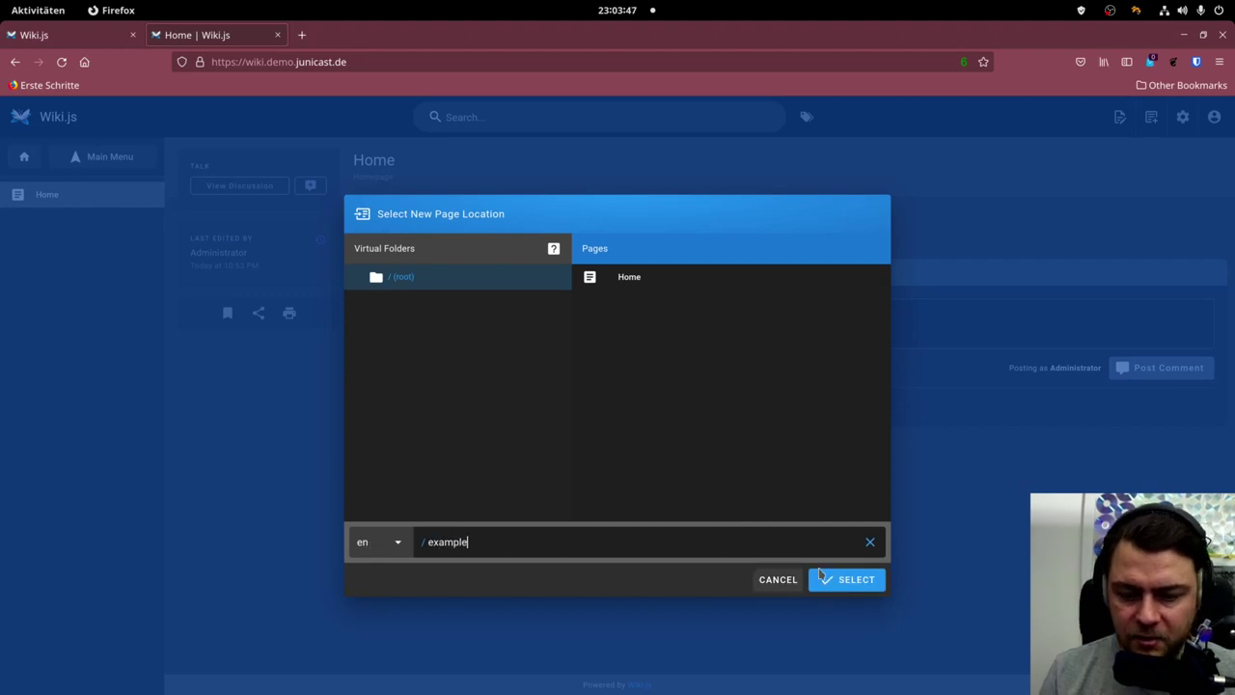
click(842, 579)
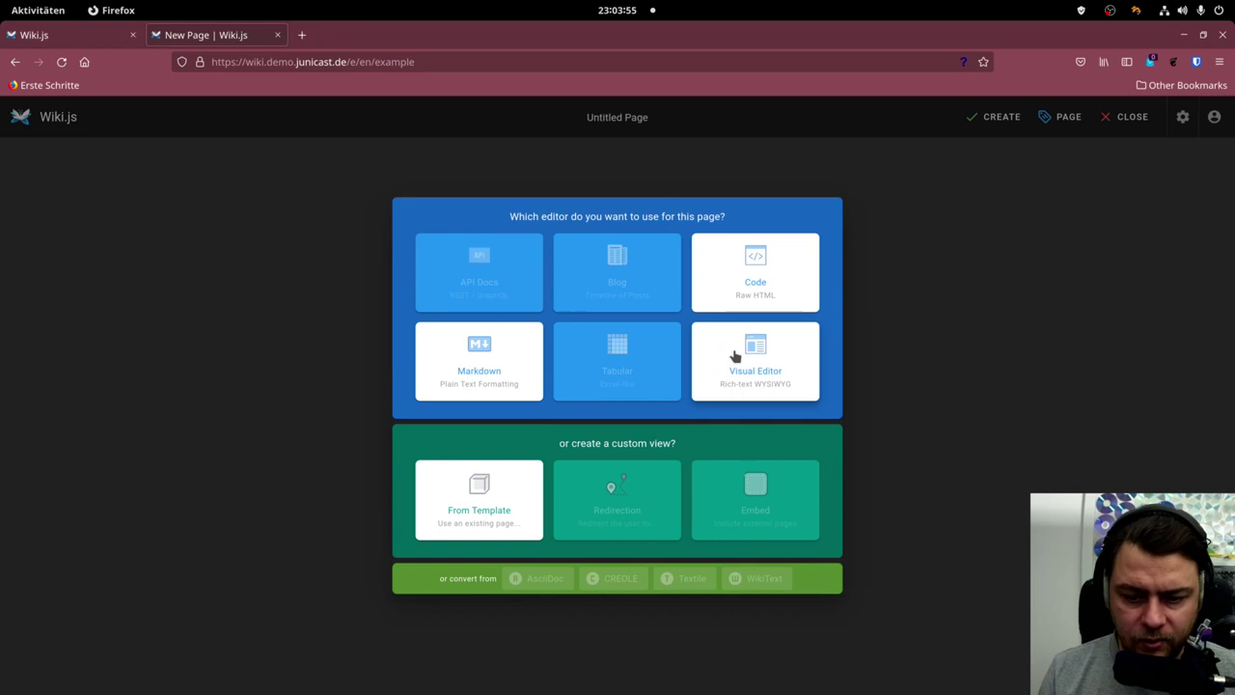
Choose the Visual Editor and set title 'Example' with short description 'description'.
click(756, 355)
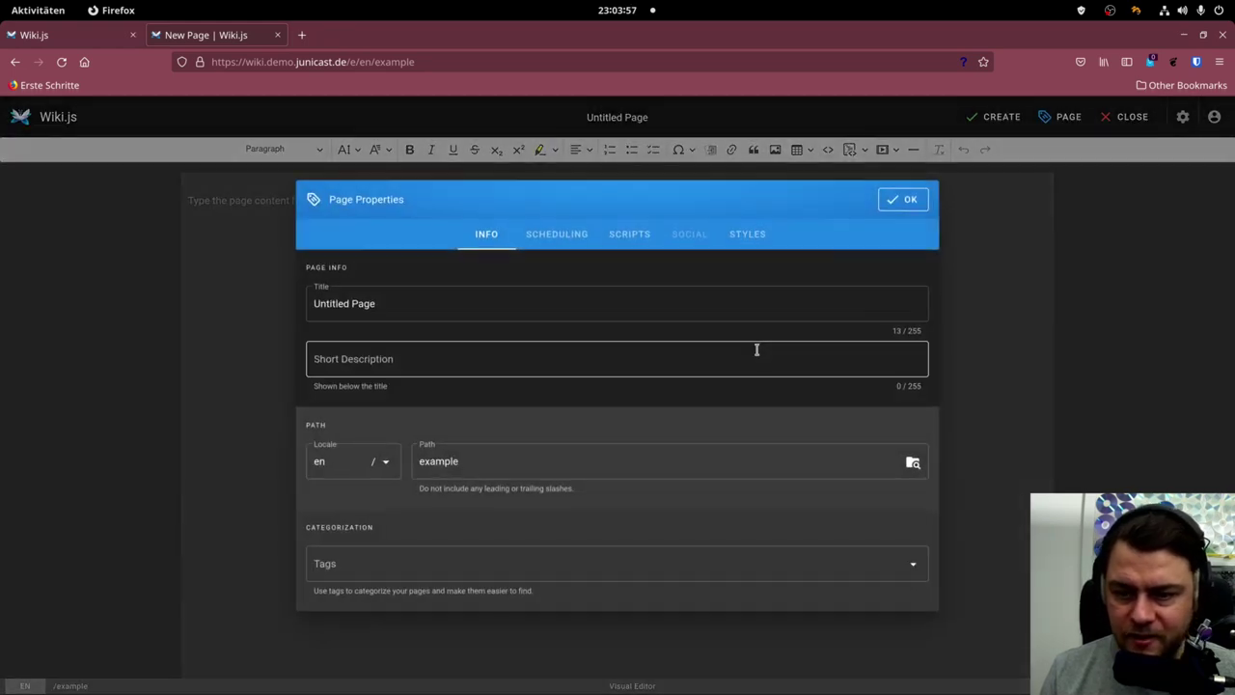
key(ctrl+a)
key(BackSpace)
key(ctrl+shift+i)
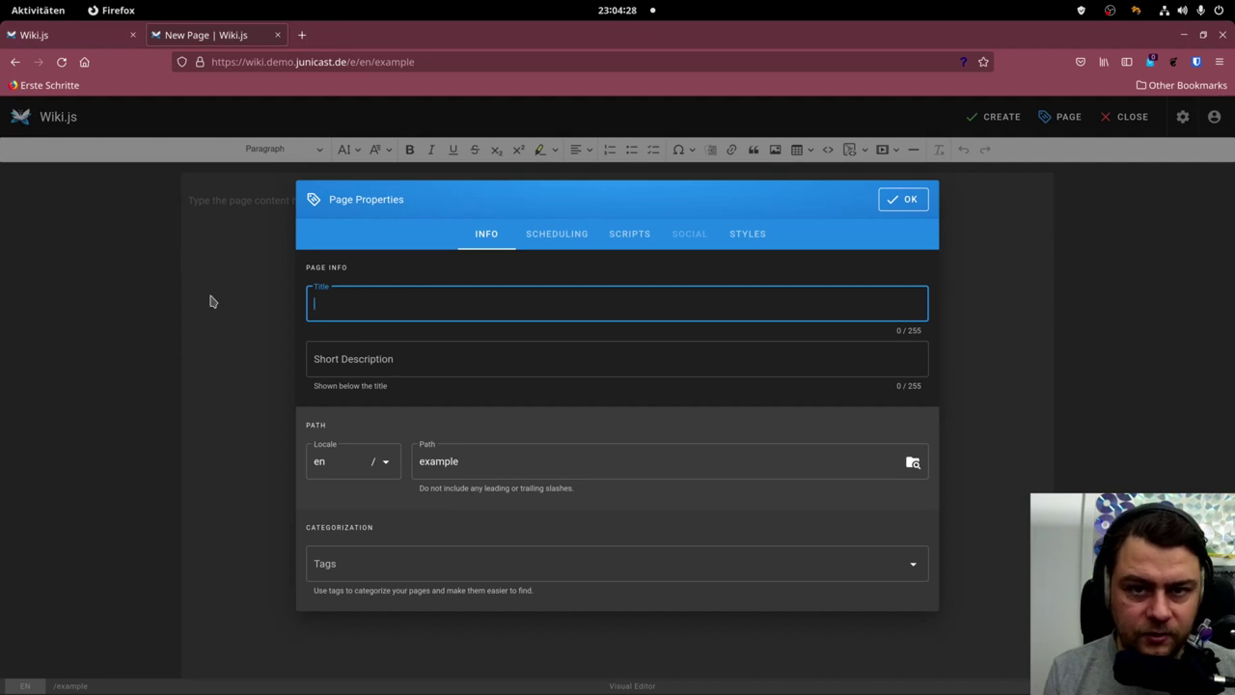
text(Example)
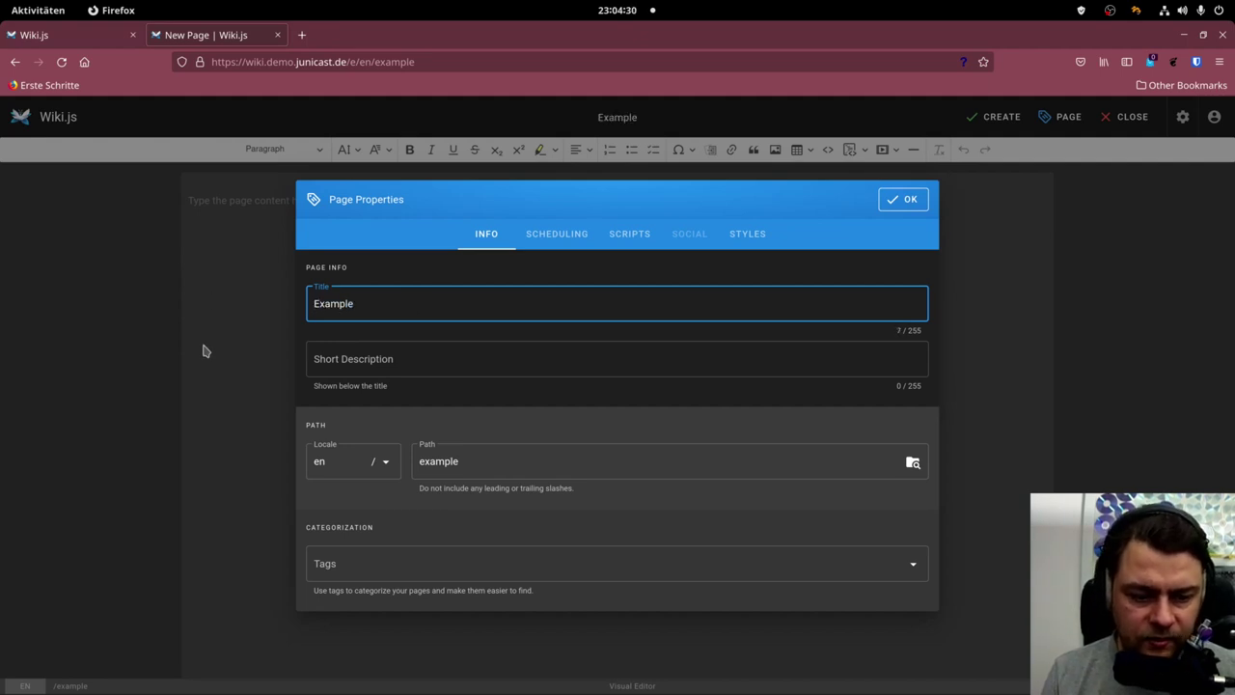
click(349, 358)
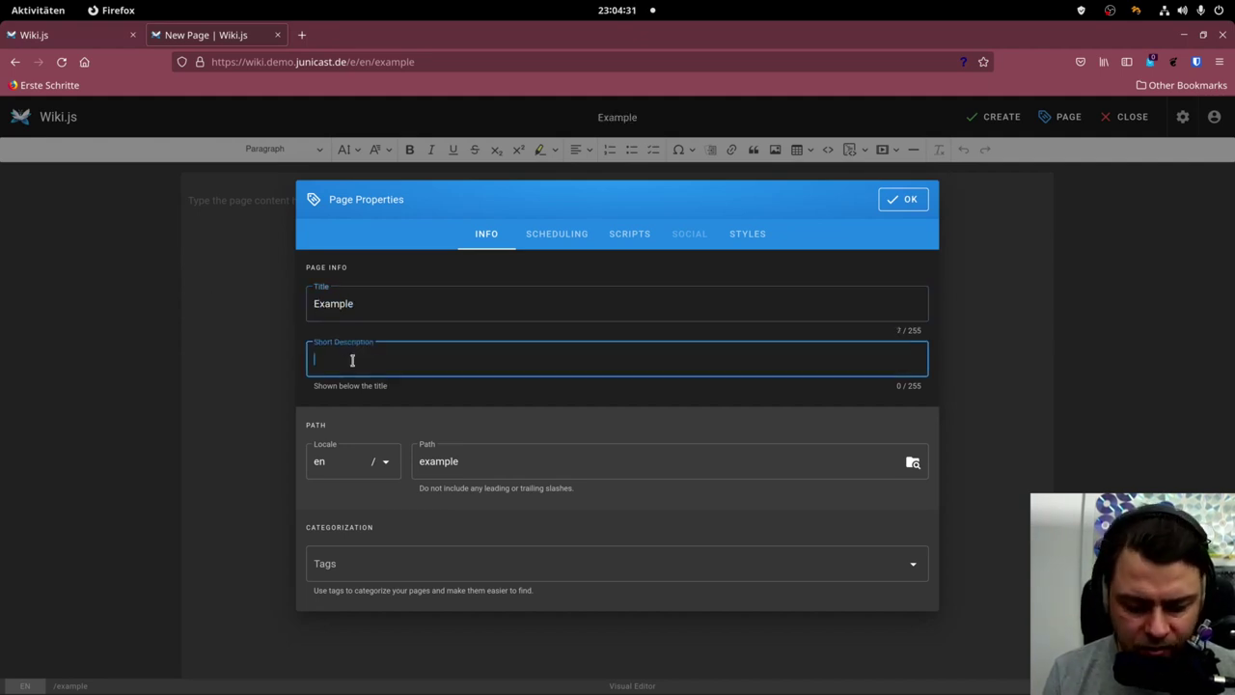
text(description)
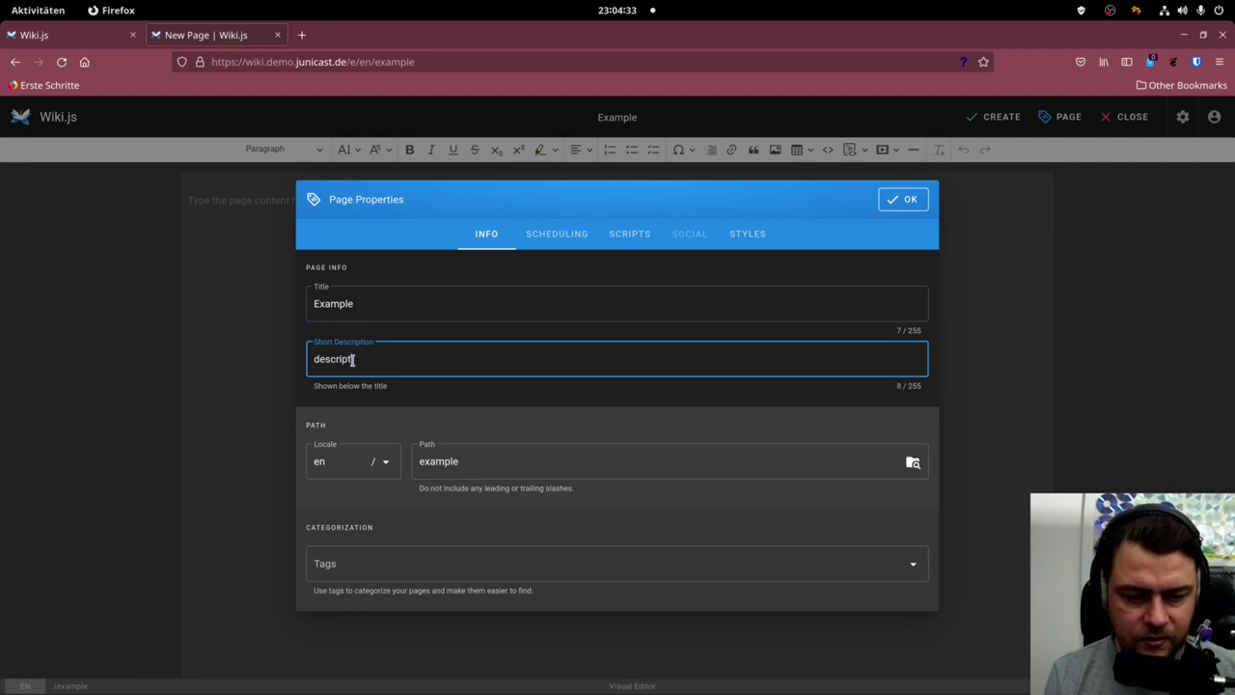
Change the page path to folder1/example, fixing the misspelling.
double_click(483, 461)
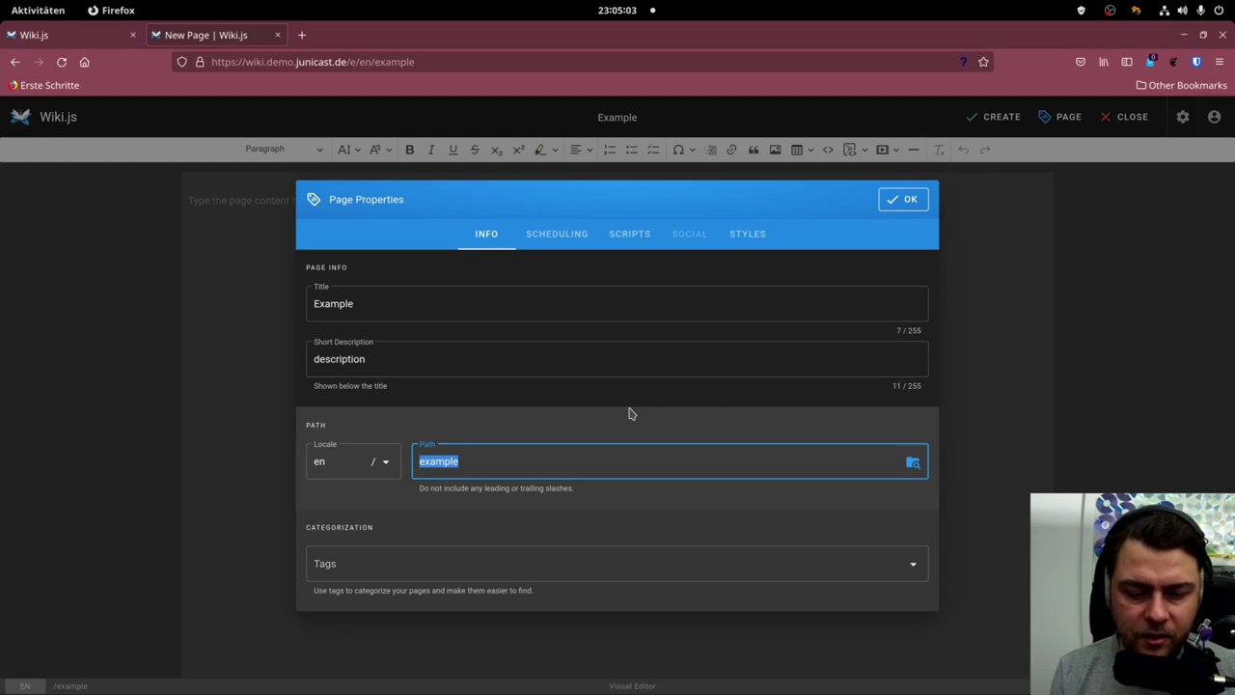
key(BackSpace)
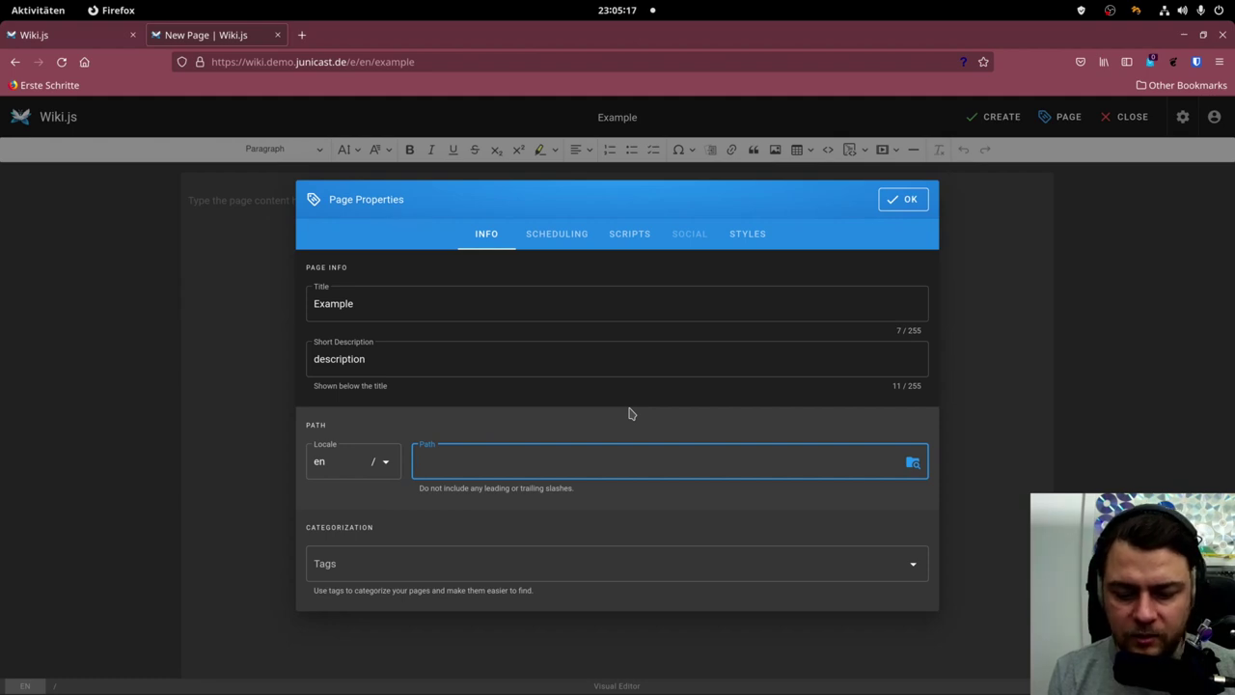
text(folder1/)
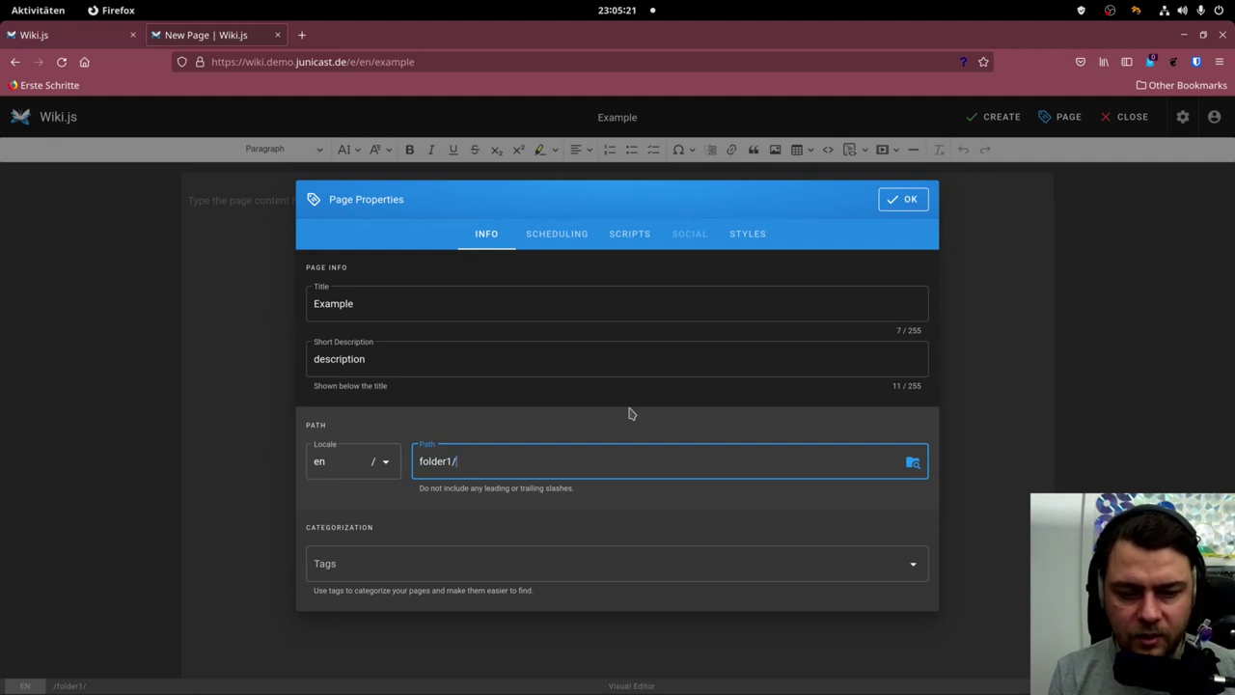
text(exmaple)
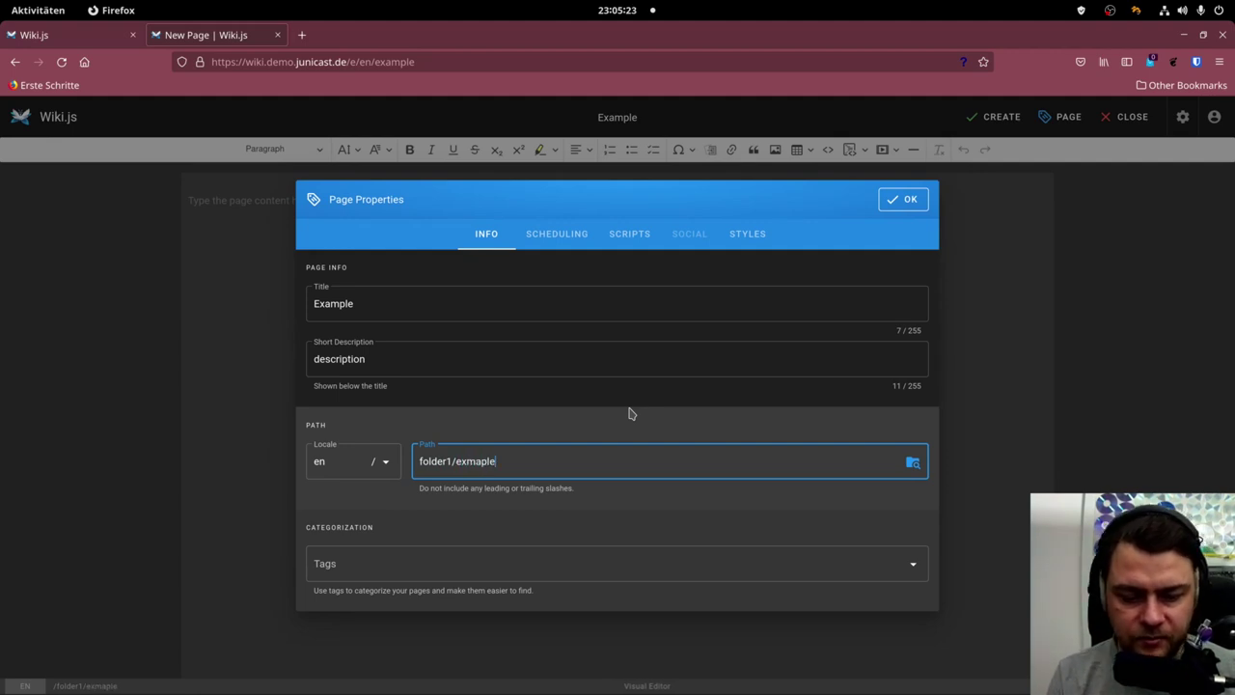
key(ctrl+BackSpace)
text(example)
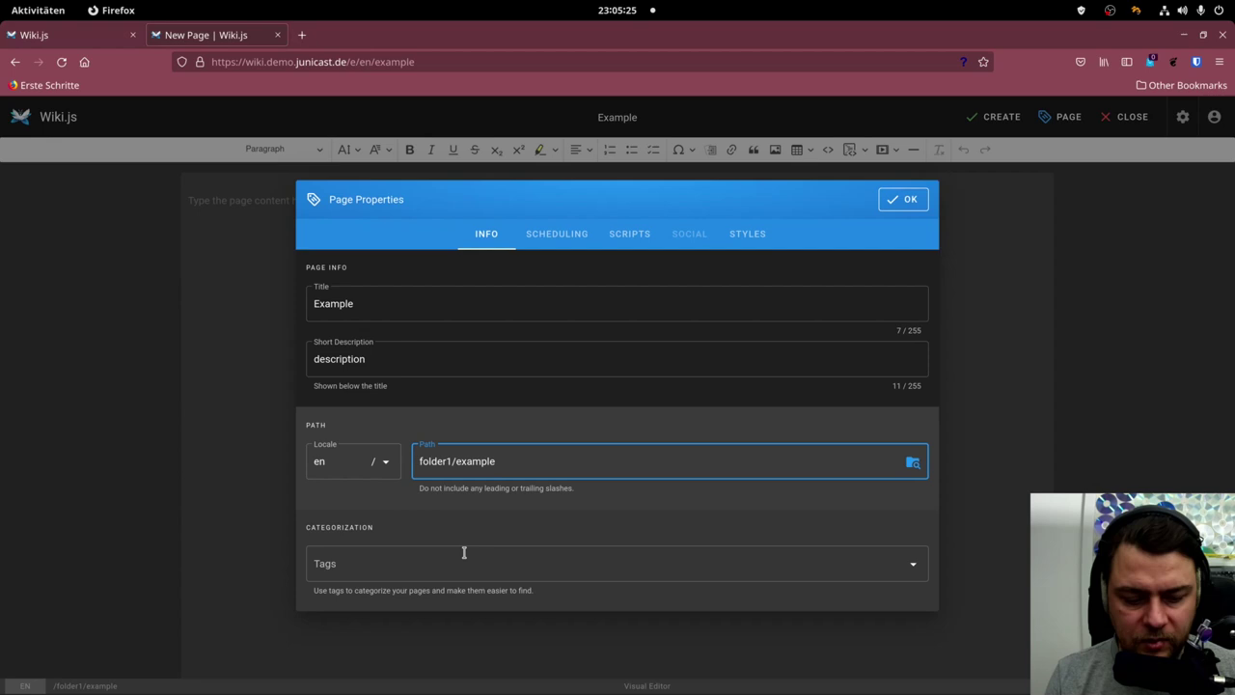
Tag the page with example and roadworks and confirm the page properties.
click(464, 556)
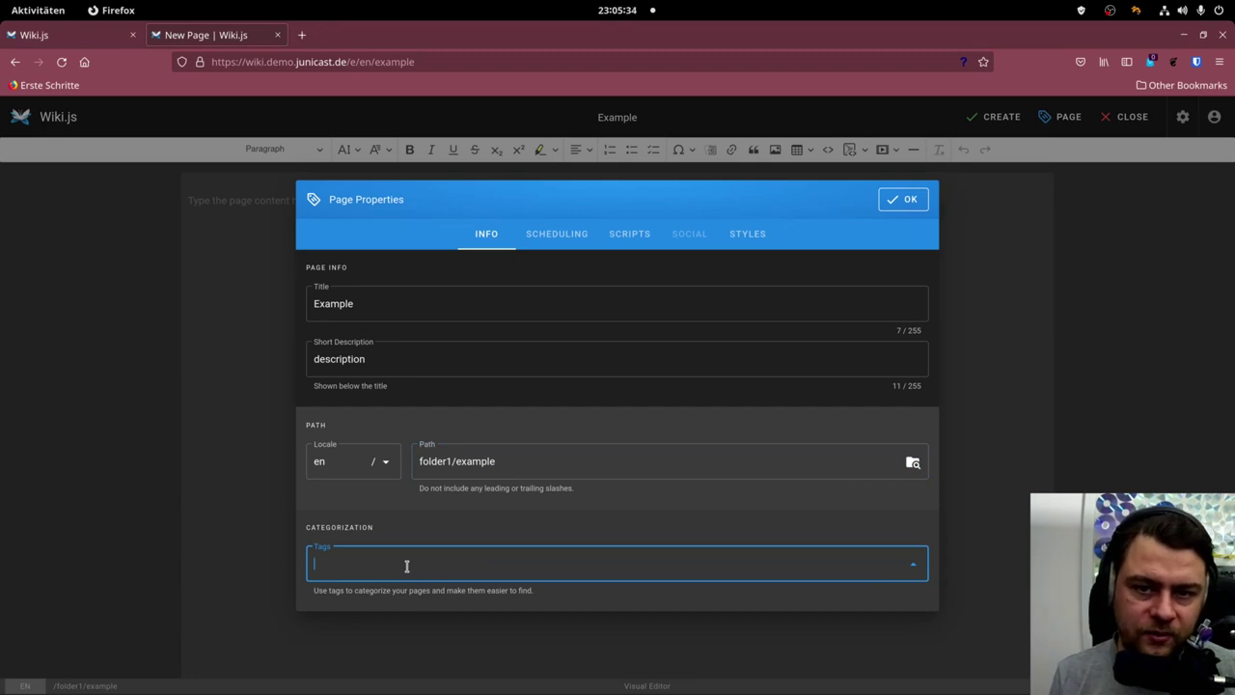
text(example)
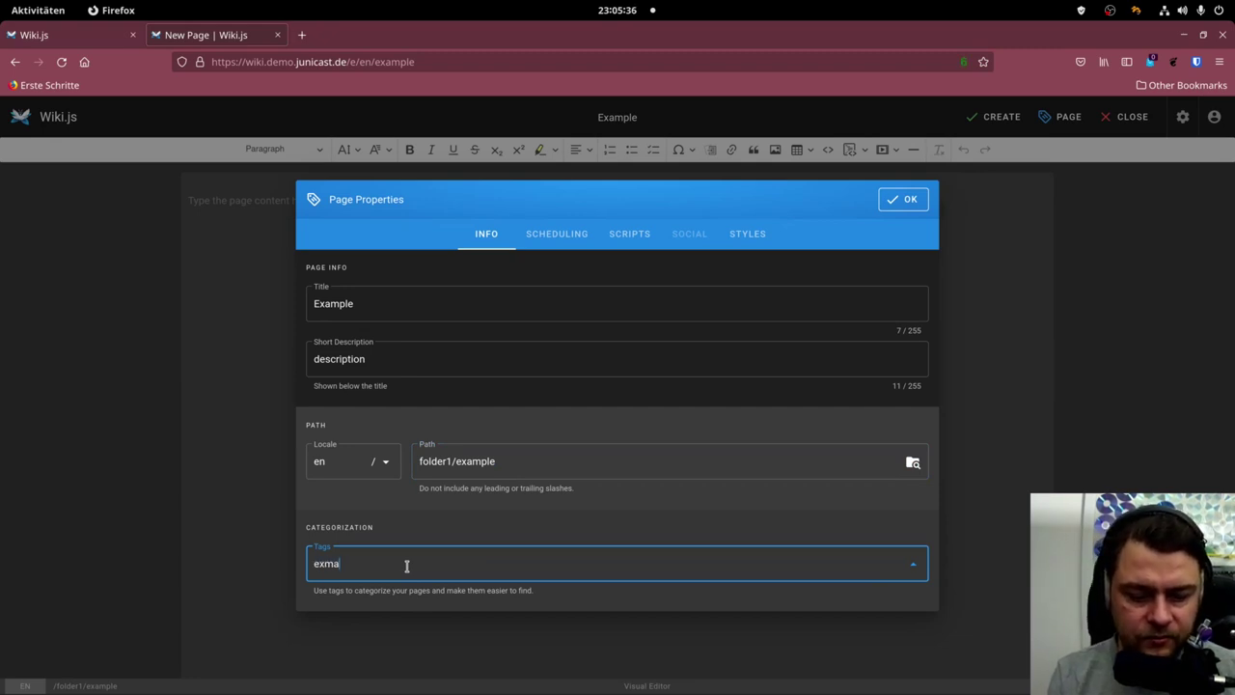
key(Return)
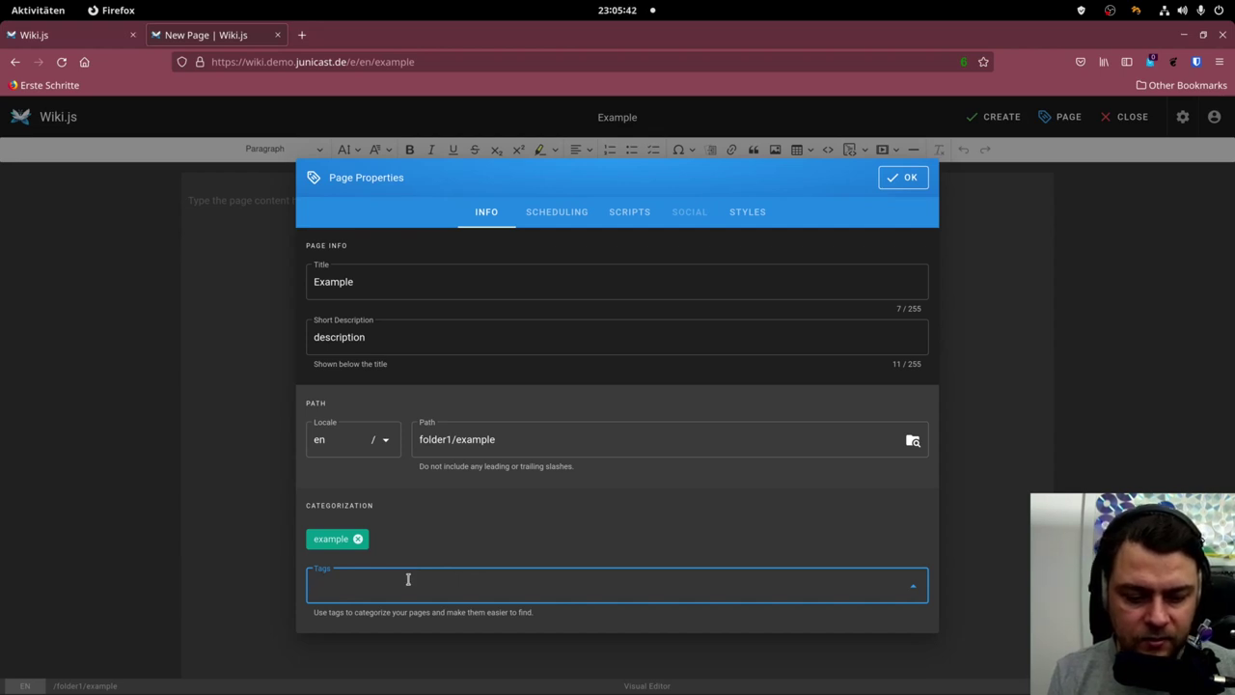
text(oad)
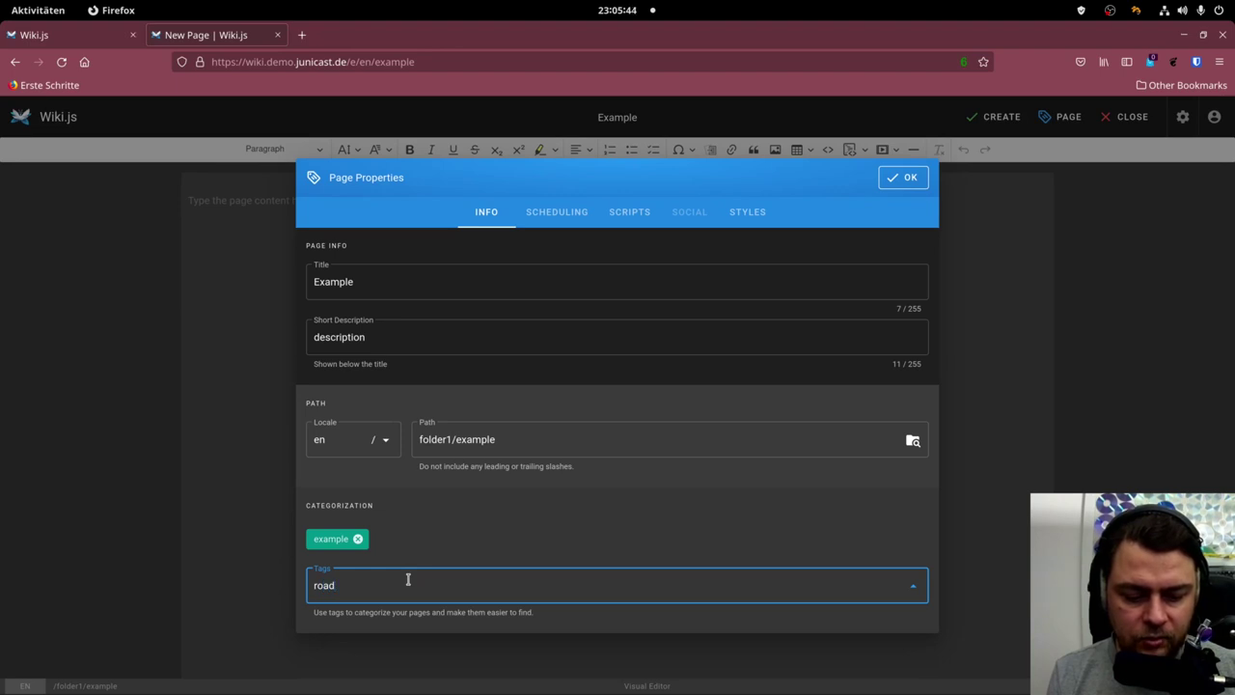
text(works)
key(Return)
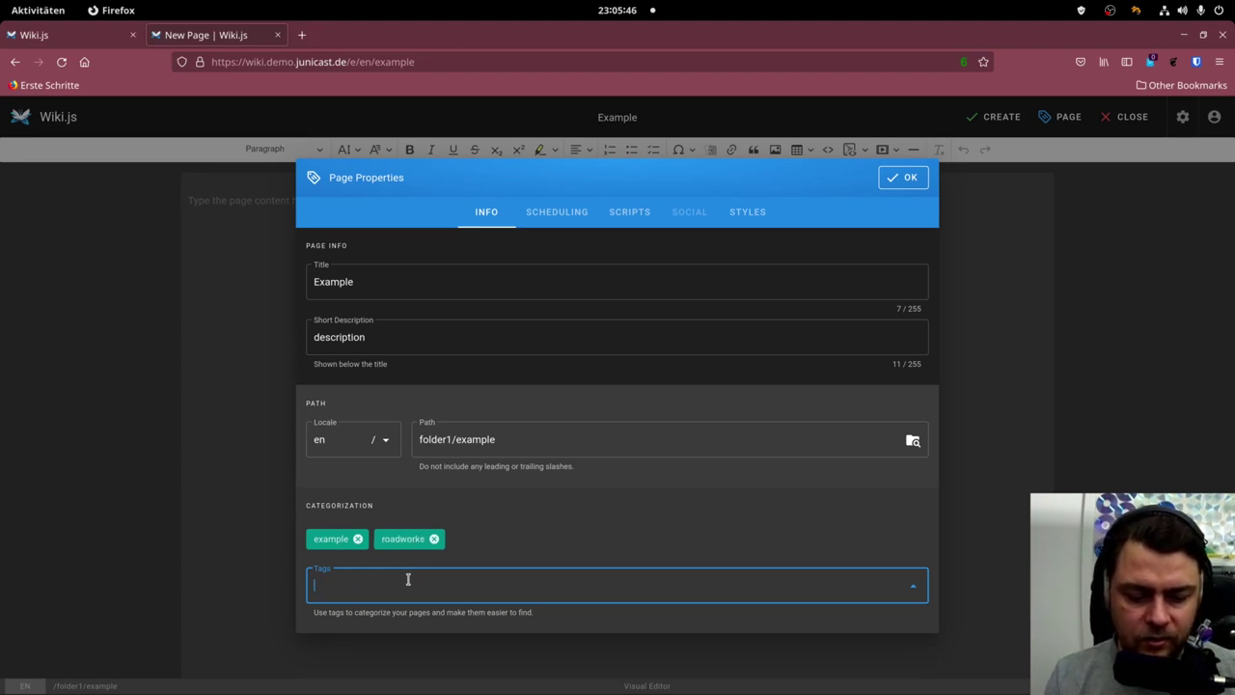
click(909, 180)
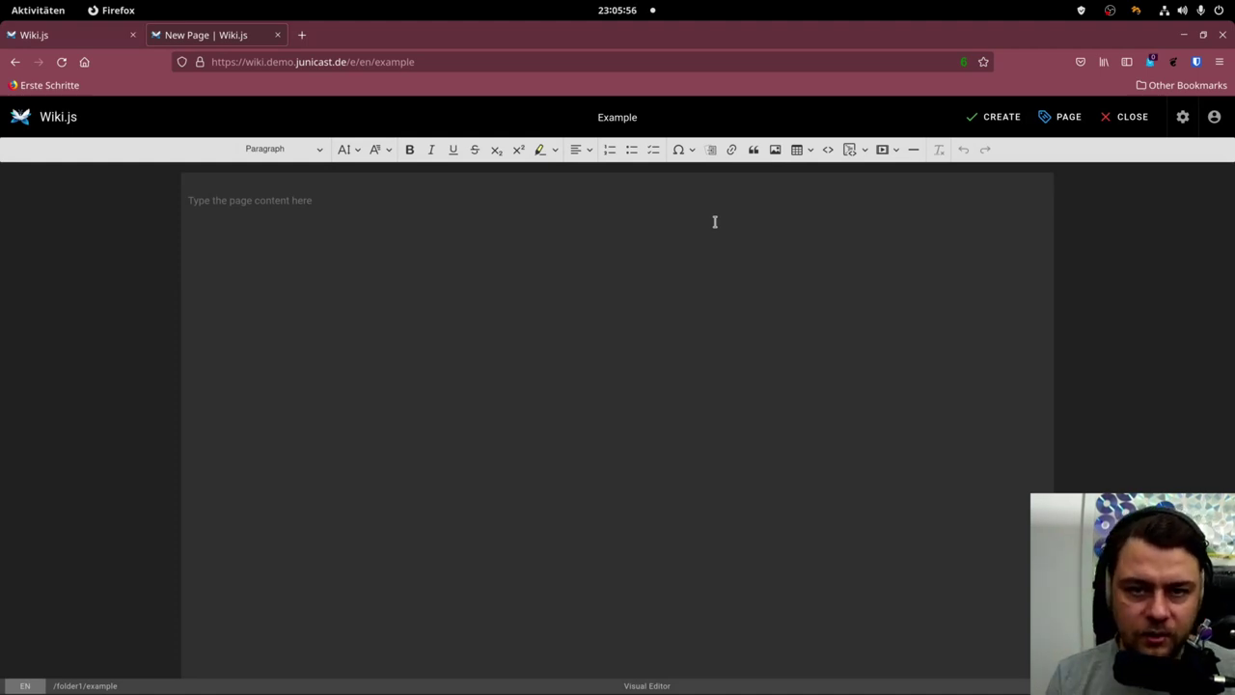
click(426, 193)
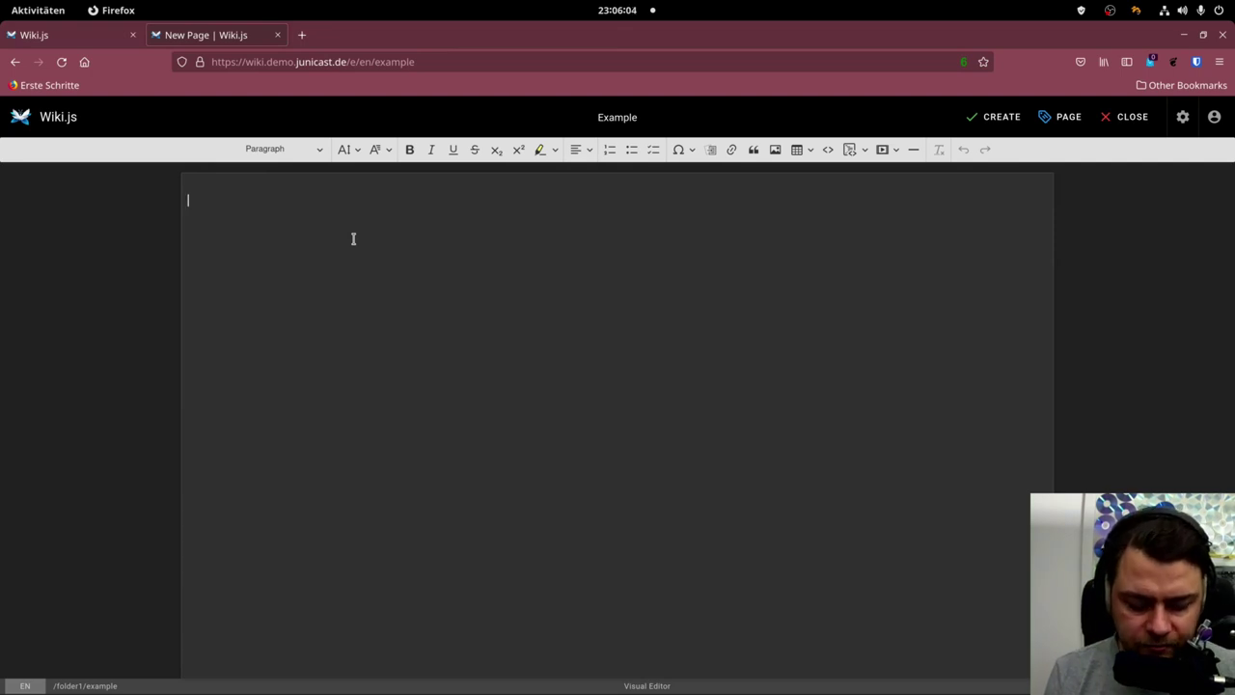
Add 'Header' as a Heading 1 followed by a filler text paragraph.
text(Header)
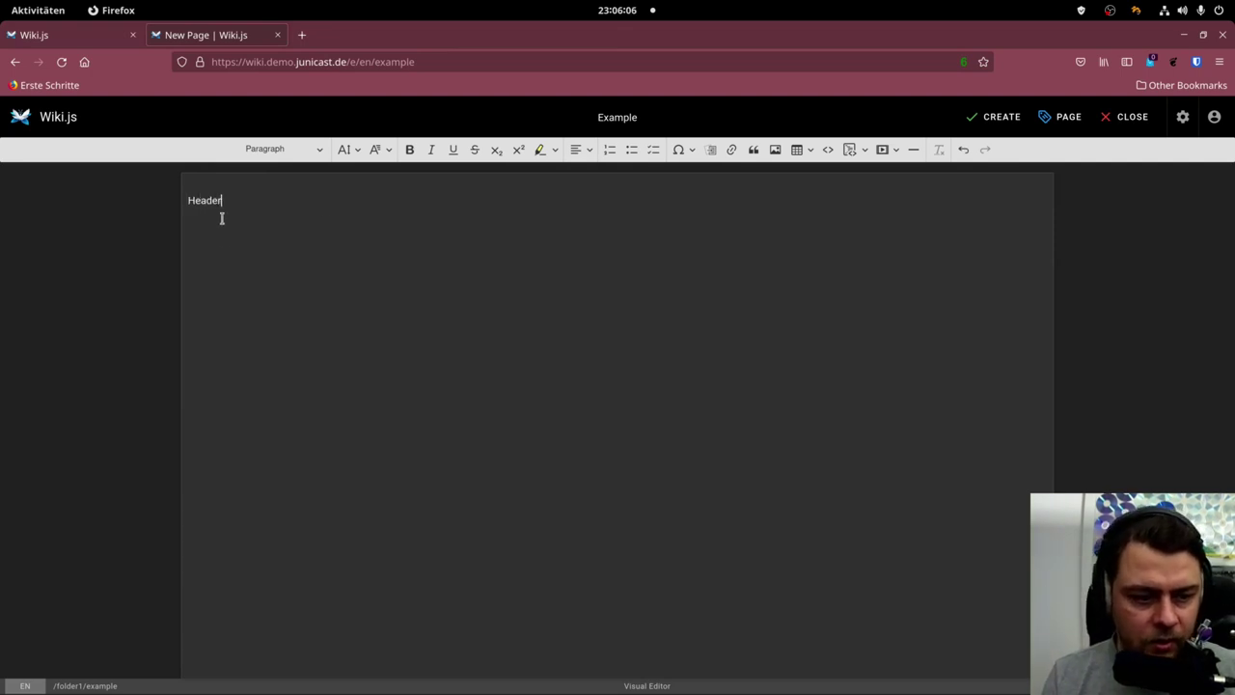
double_click(199, 201)
click(318, 150)
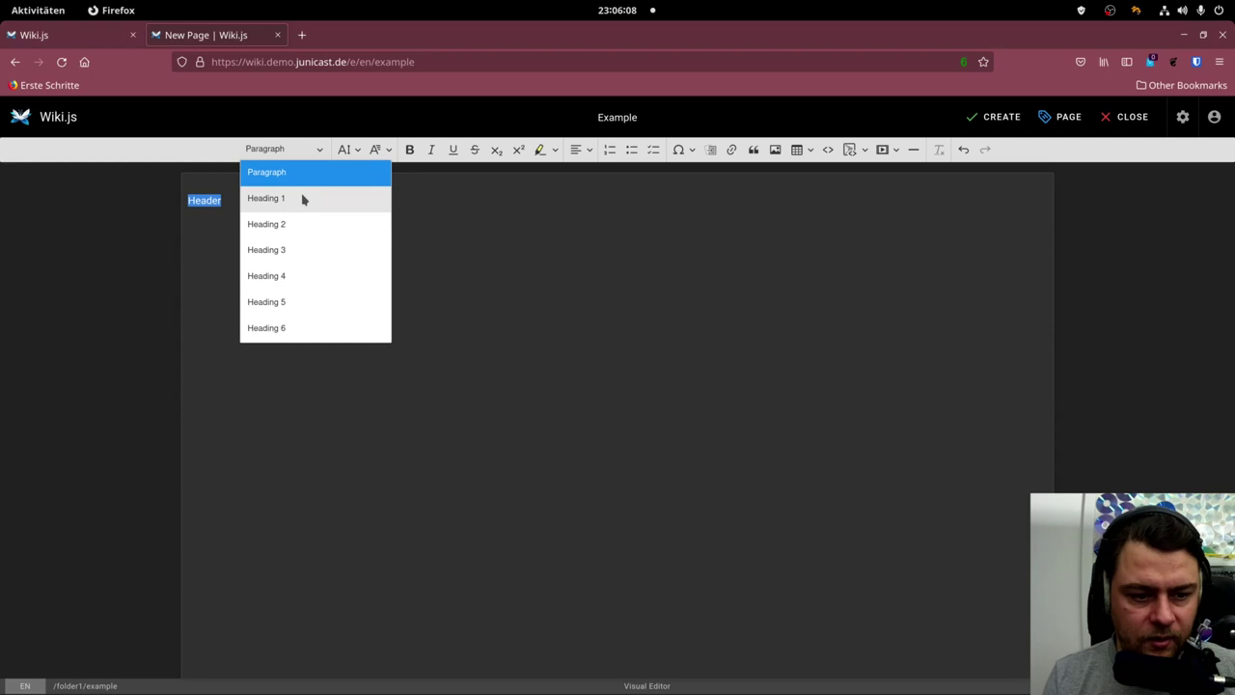
click(302, 198)
click(300, 263)
key(Return)
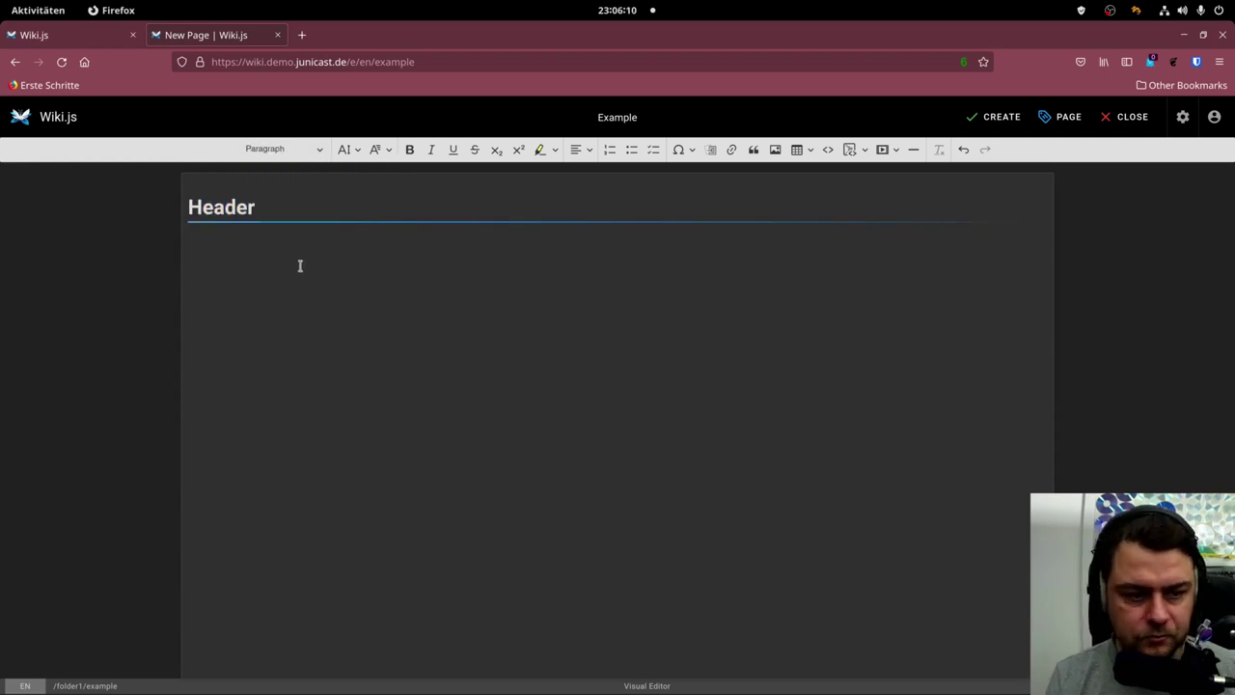
text(jdskfl jdkfl jsdklf jsdklf jkdsl fjklsdj fkl)
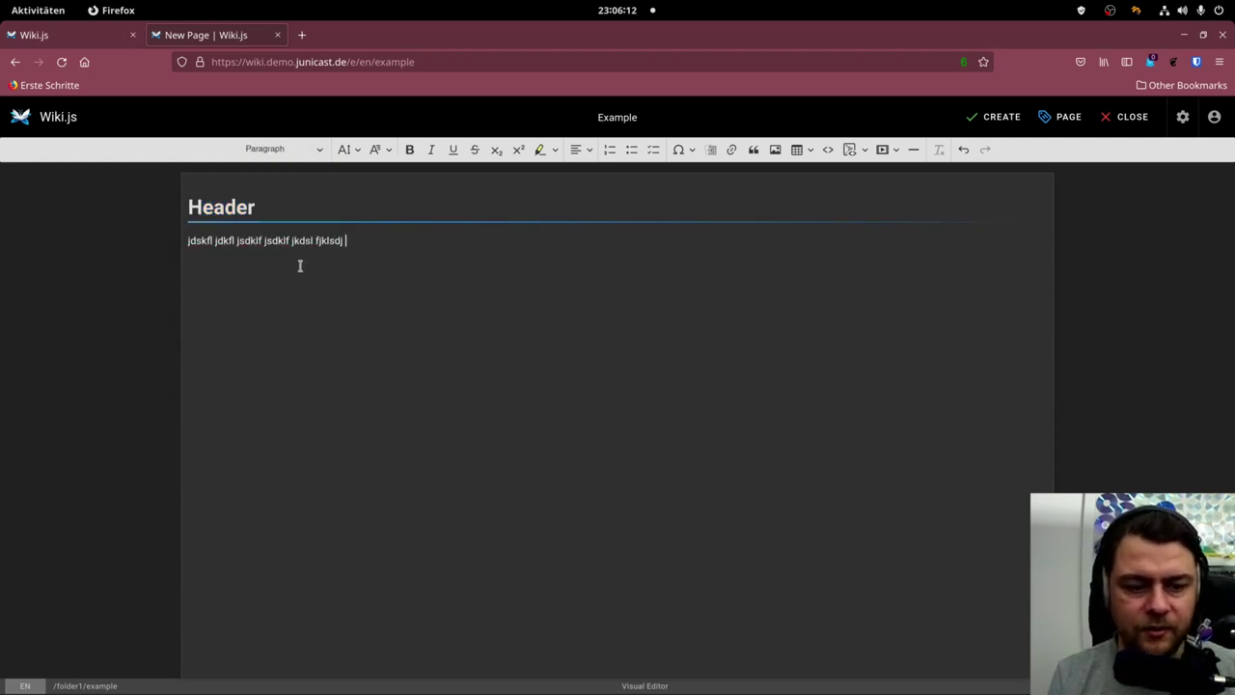
Add a bulleted list with items dfsdf and sdfsd.
key(Return)
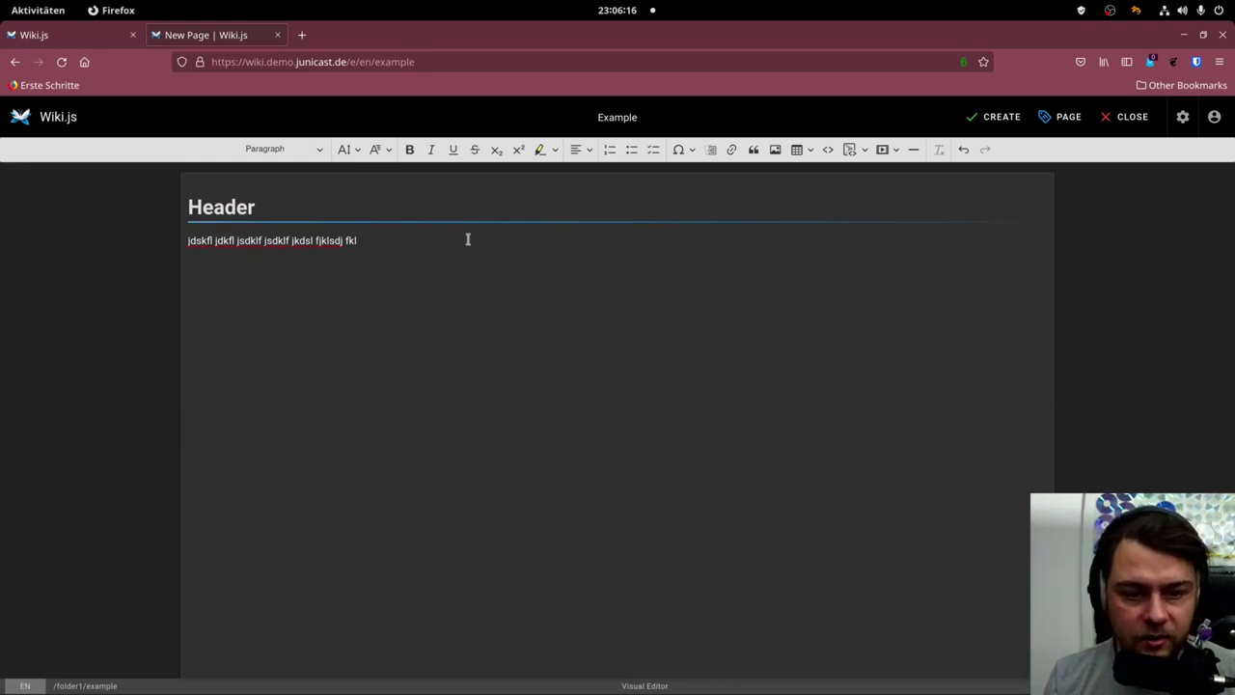
click(632, 152)
text(dfsdf)
key(Return)
text(sdfsd)
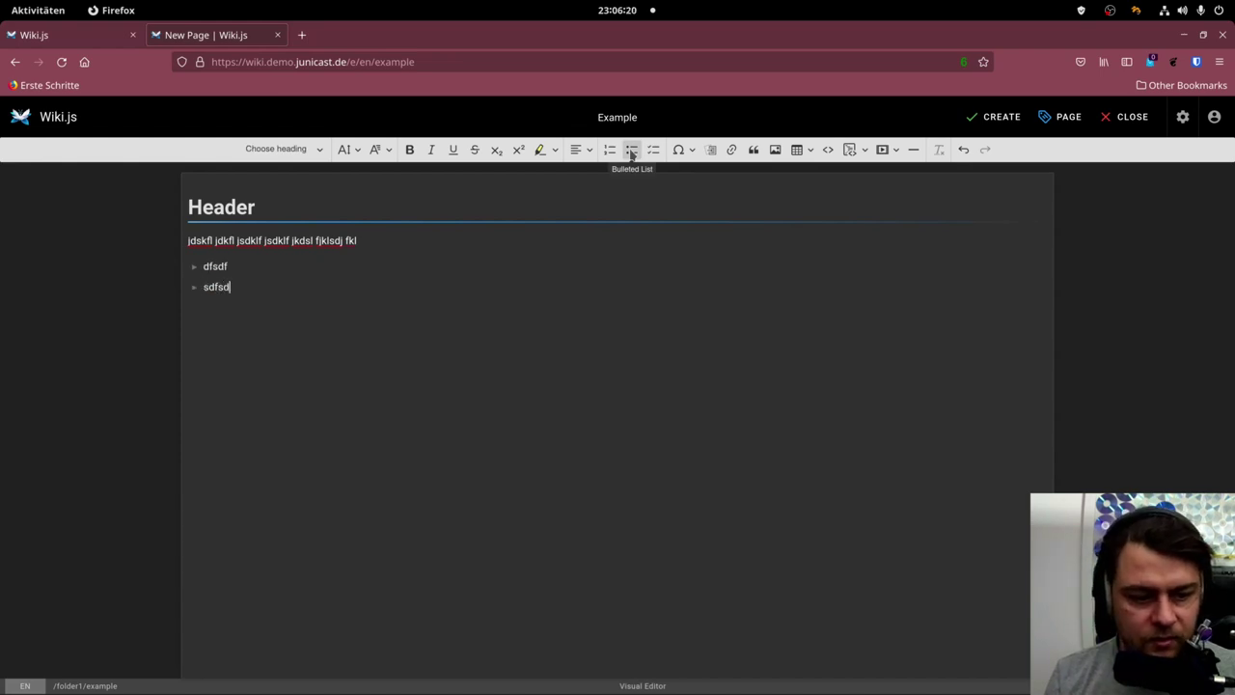
Add a three-item numbered list below the bullets, including asdf and sdff.
key(Return)
key(Return)
text(dsfsdf)
key(BackSpace)
key(BackSpace)
key(BackSpace)
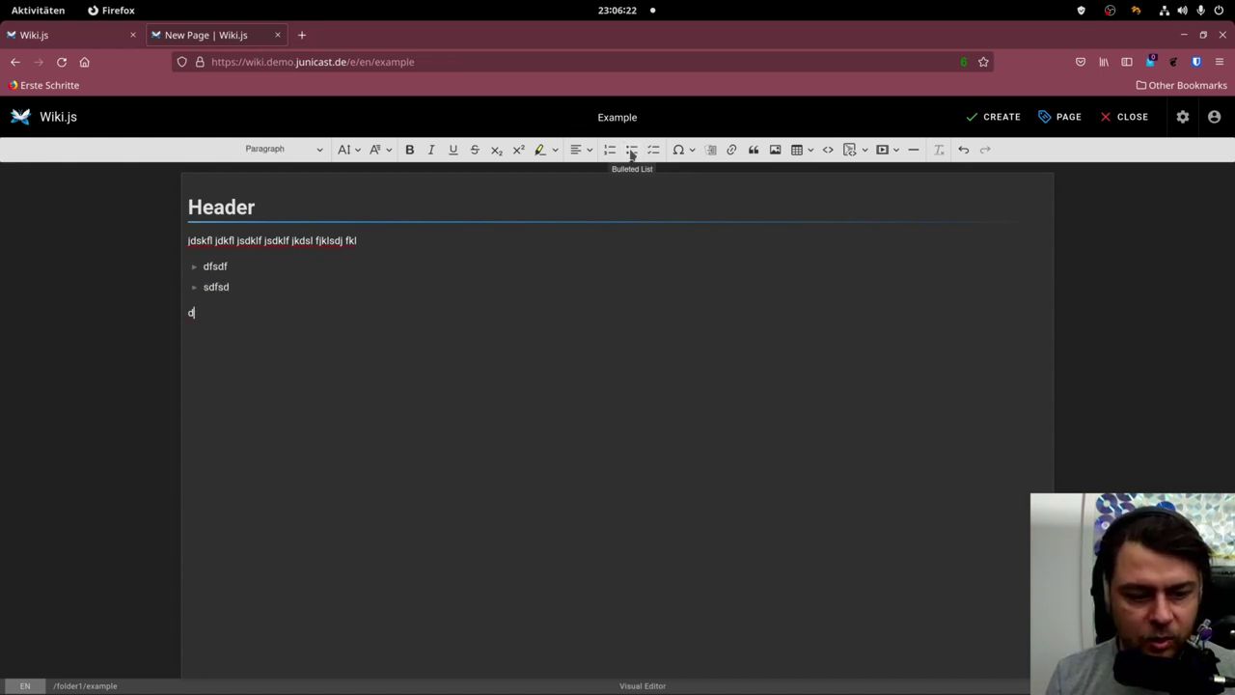
click(609, 150)
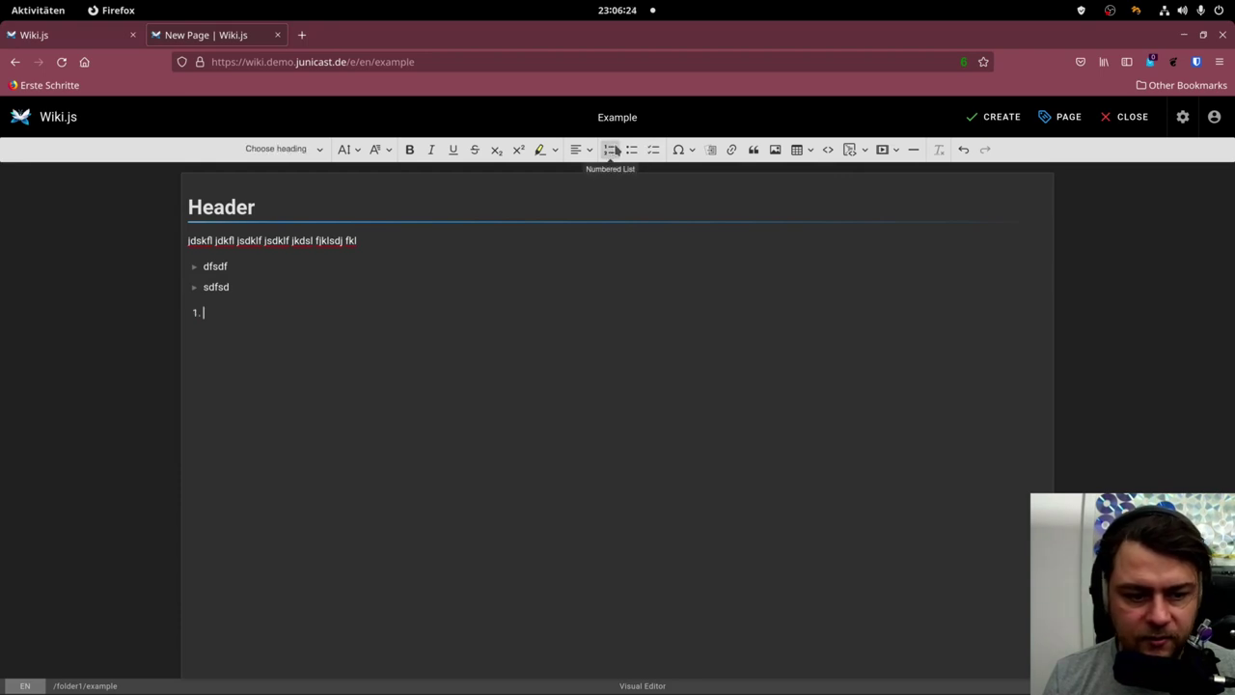
text(asdf)
key(Return)
text(sdf)
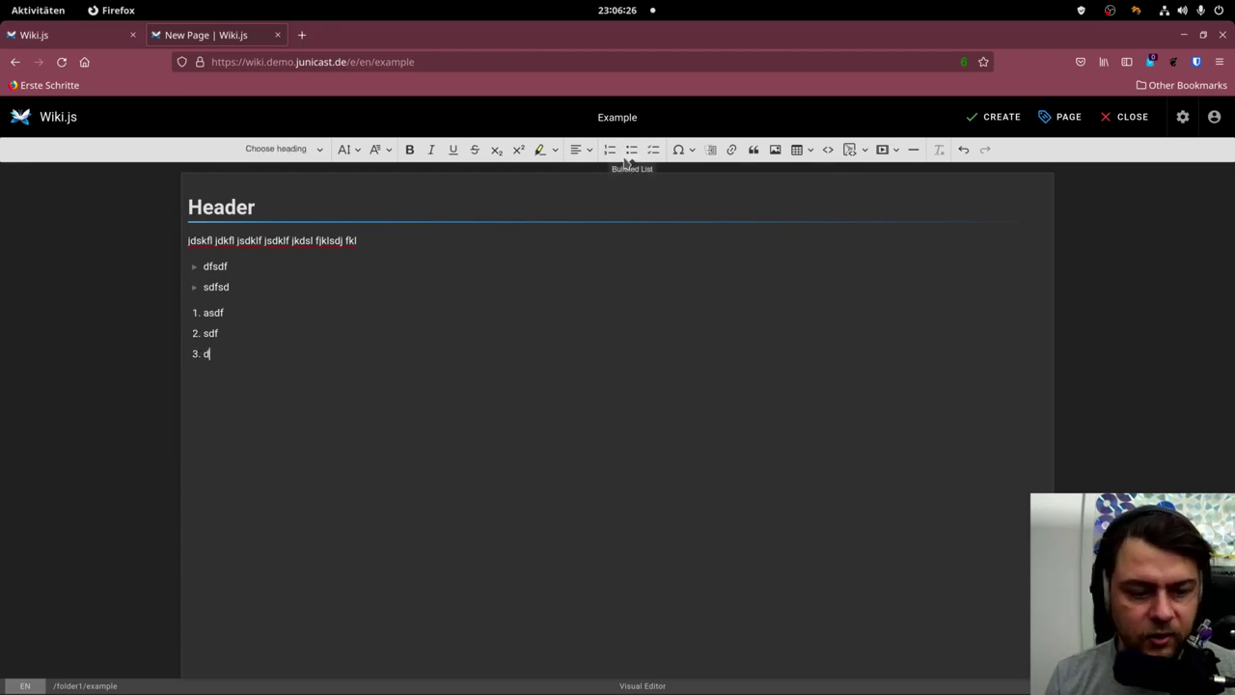
text(f)
key(Return)
key(Return)
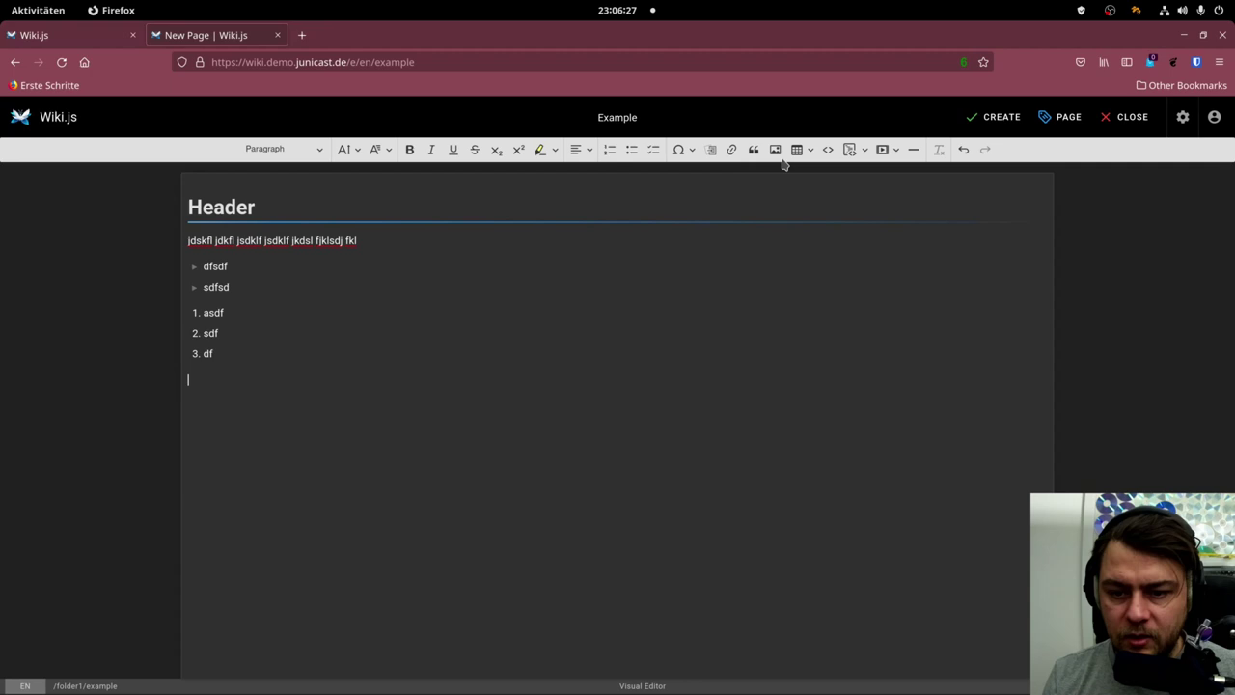
Insert a 3×3 table with heading1 and heading2 in its first row.
click(798, 153)
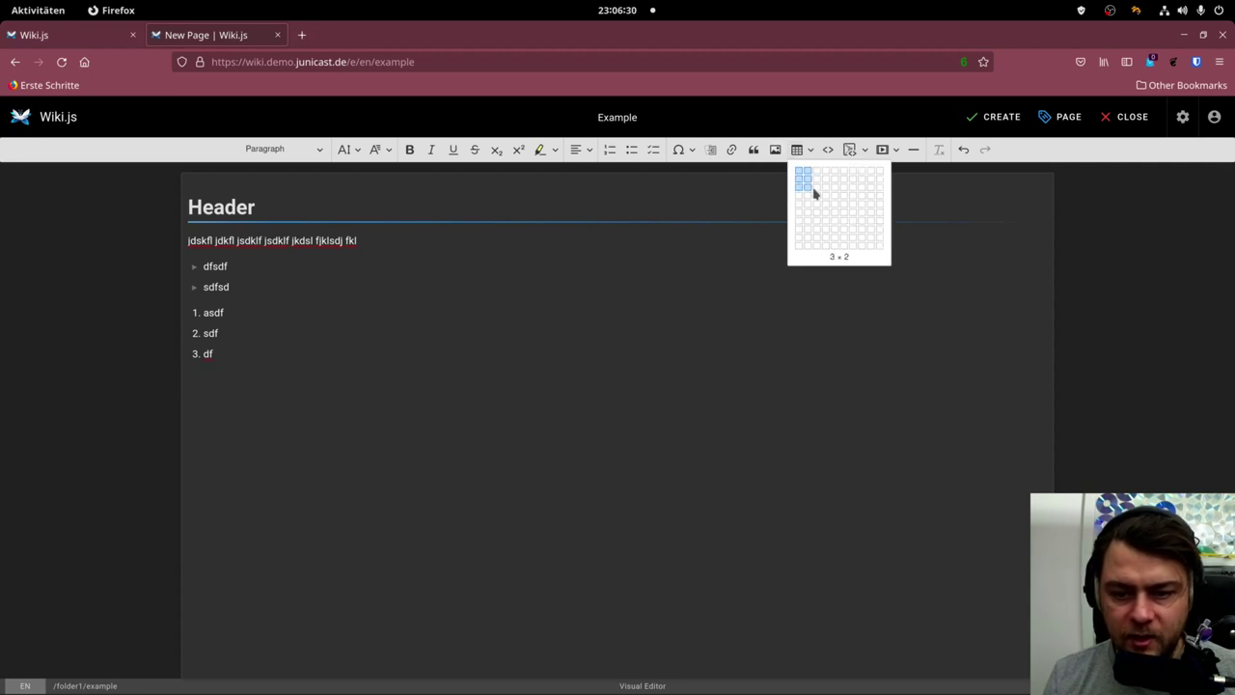
click(817, 194)
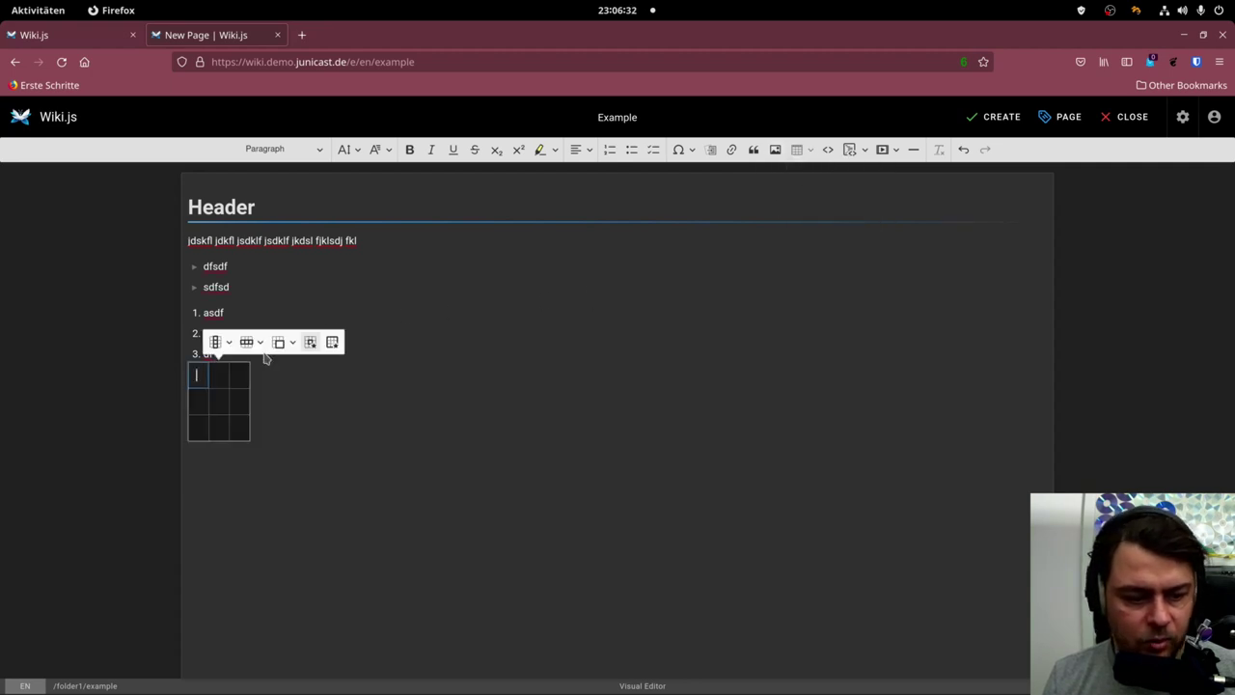
text(heading1)
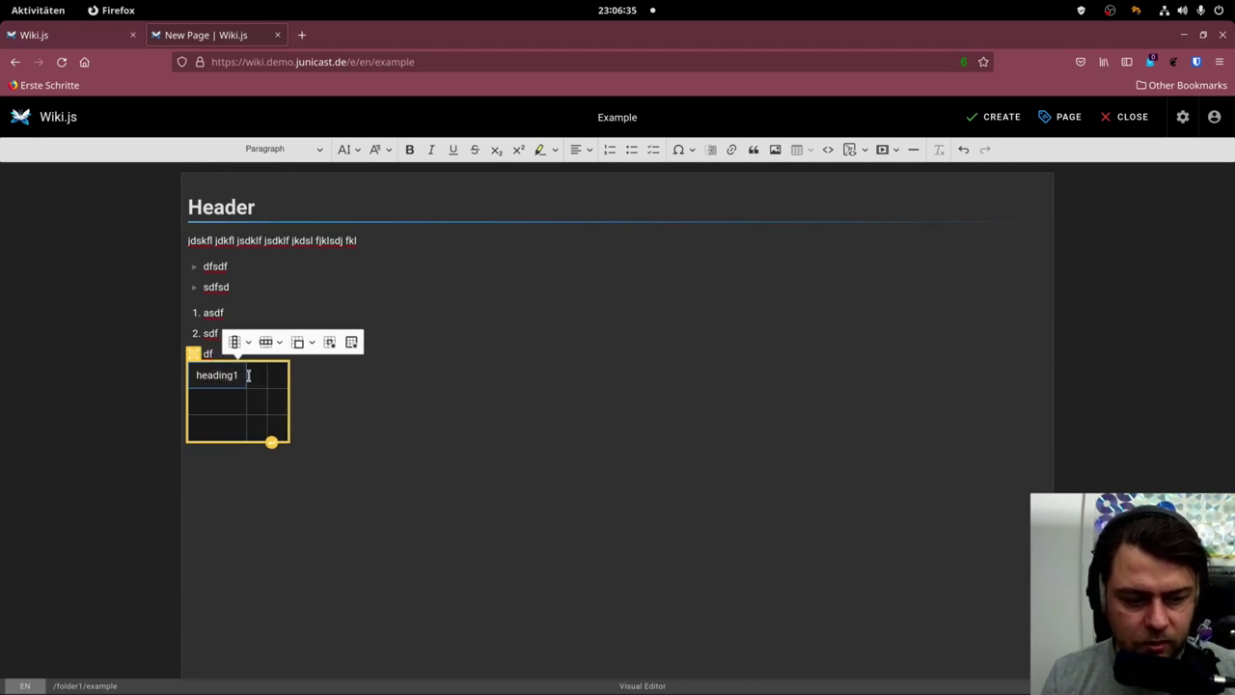
key(Tab)
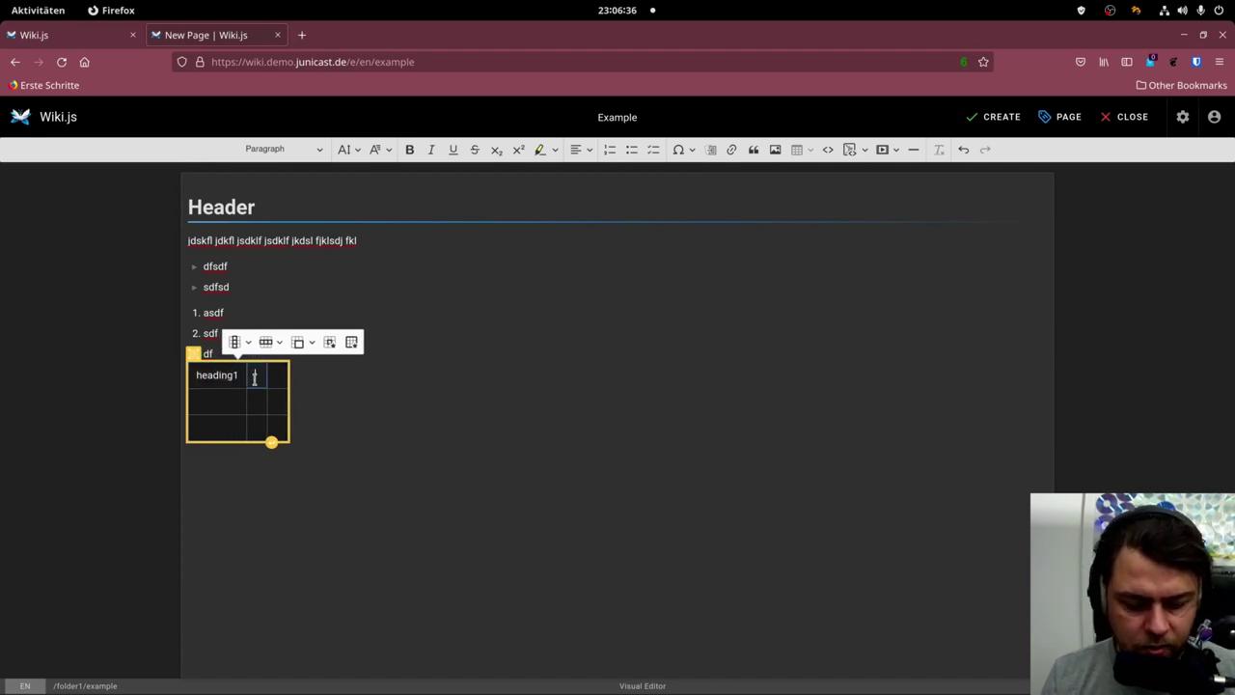
text(heading2)
key(Tab)
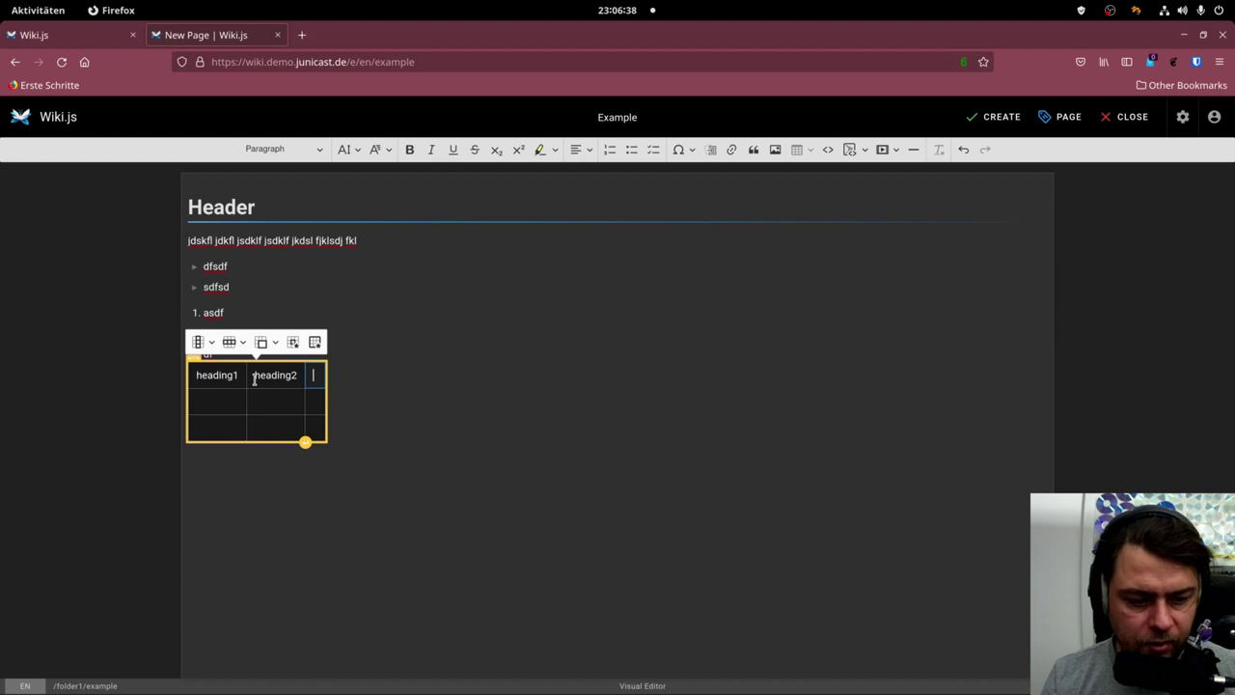
click(253, 378)
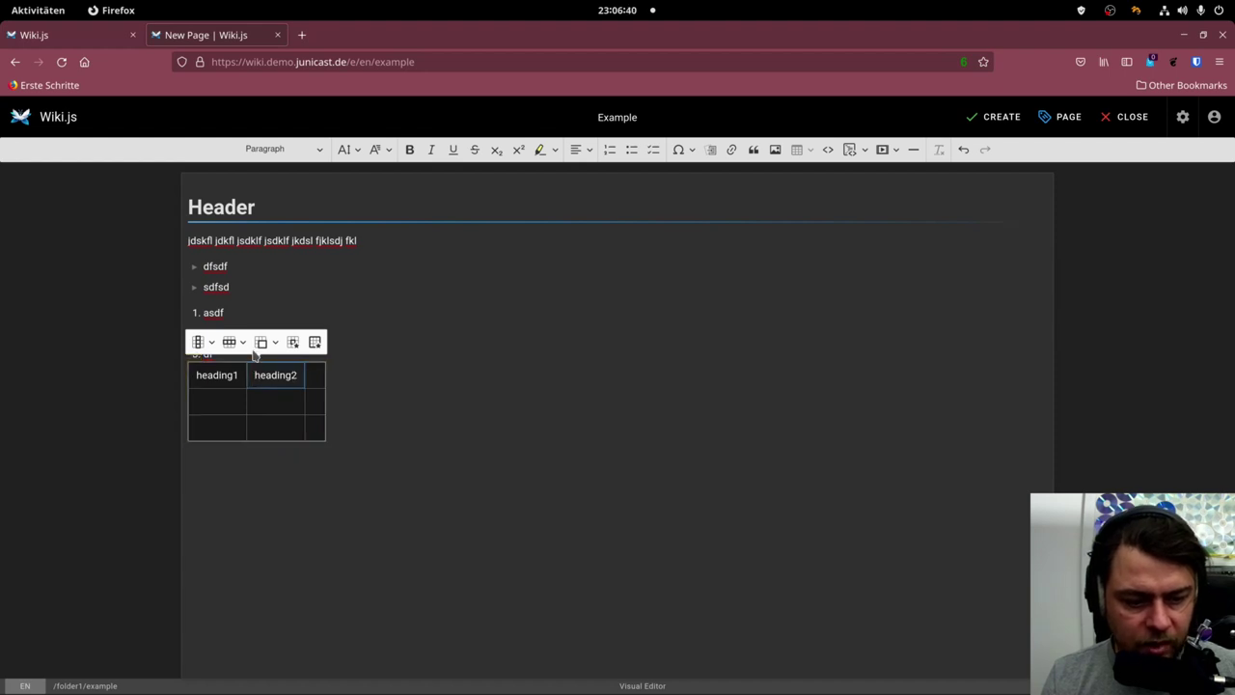
Make the top row a header row and fill cells with sdfa, sdfsdaf and dsf.
click(241, 344)
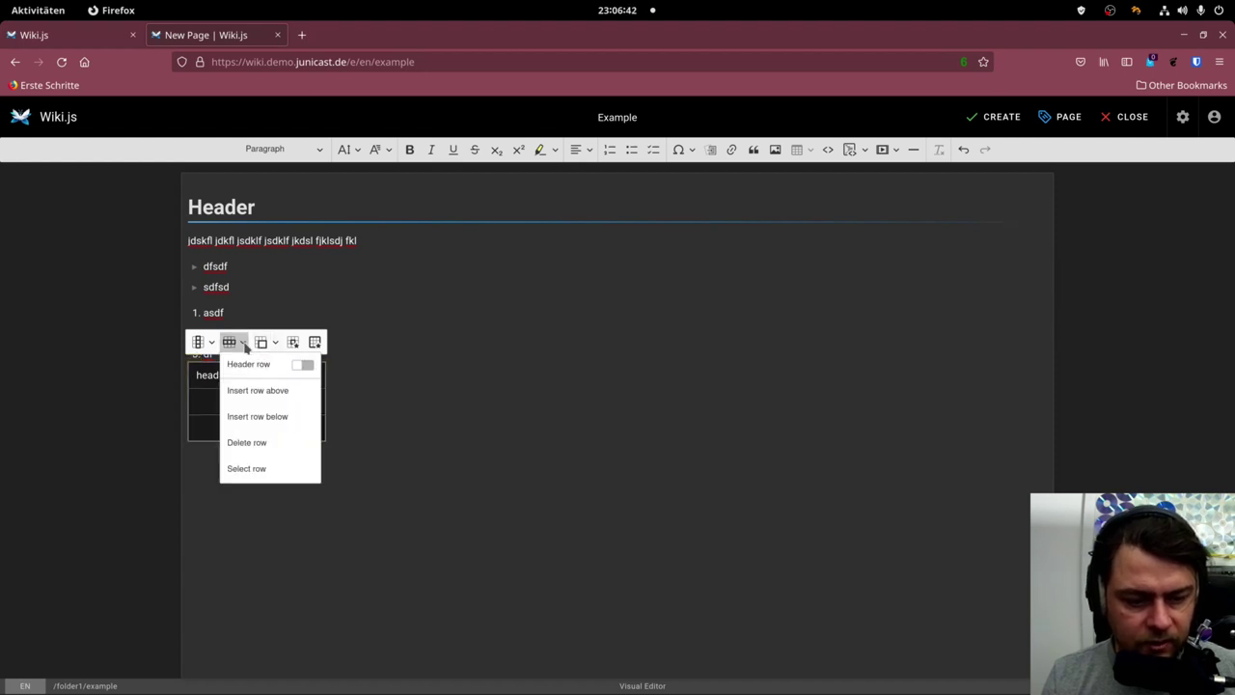
click(303, 365)
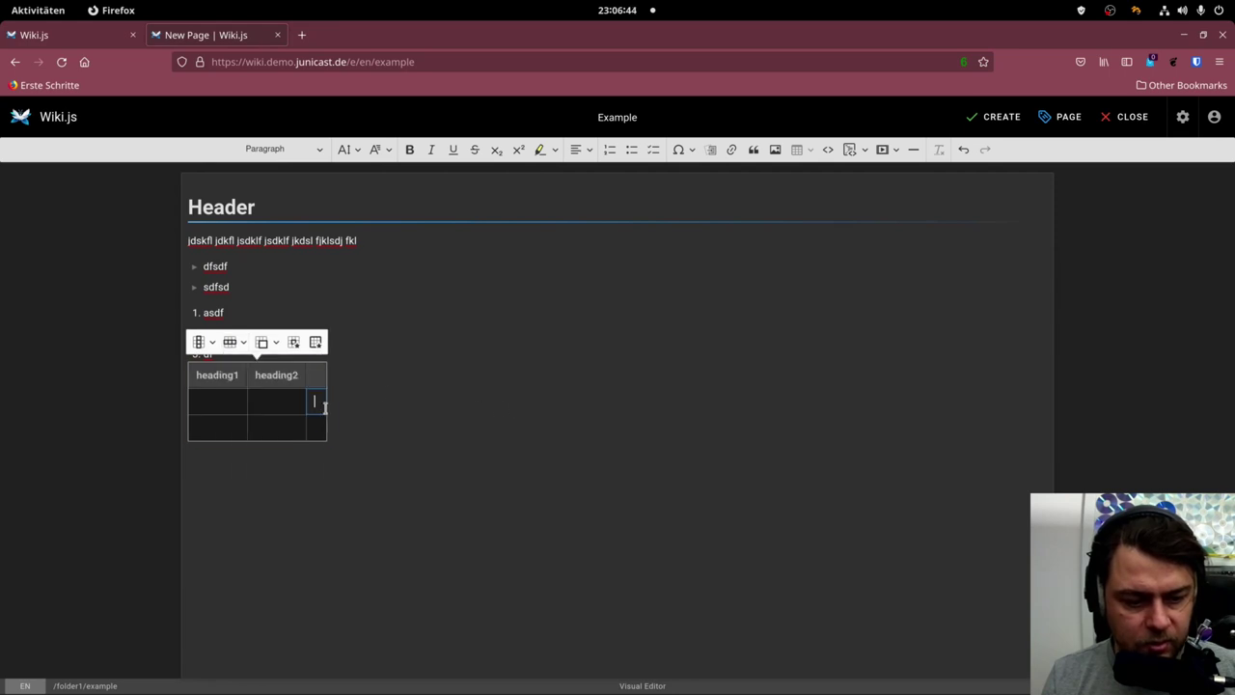
click(234, 403)
text(sdfa)
key(Tab)
text(sdfsdaf)
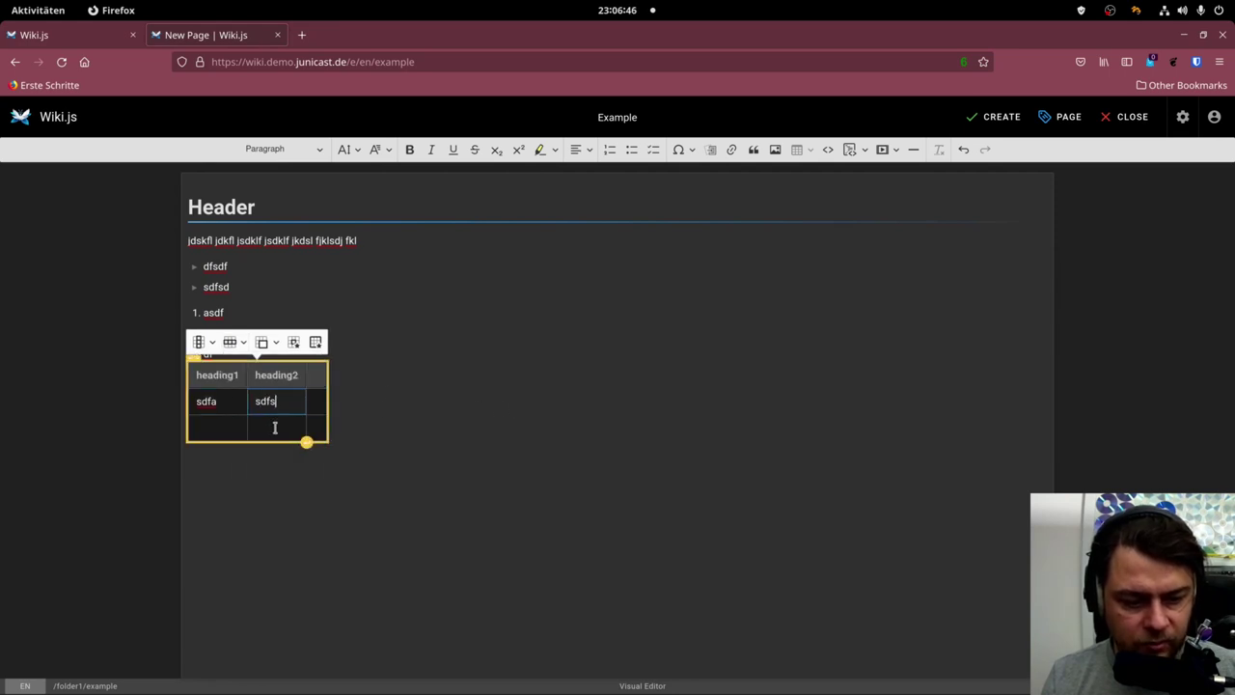
click(275, 427)
text(dsf)
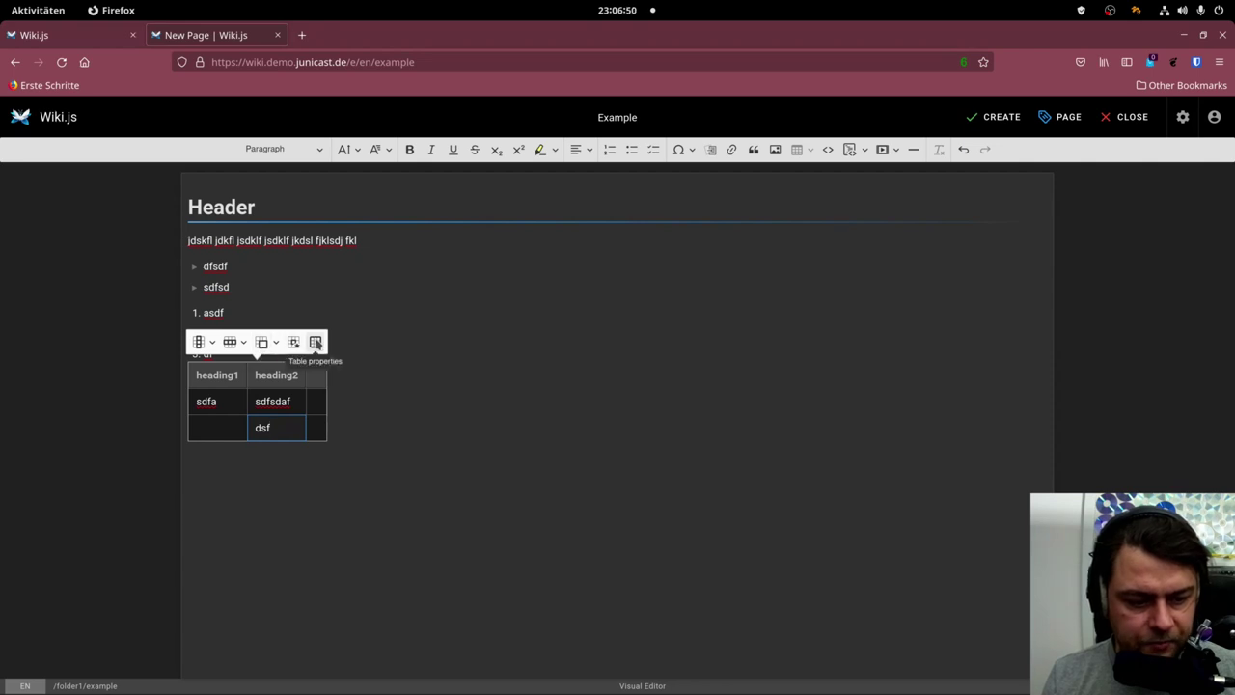
Give the dsf cell a dashed border and an orange background, then continue below the table.
click(295, 343)
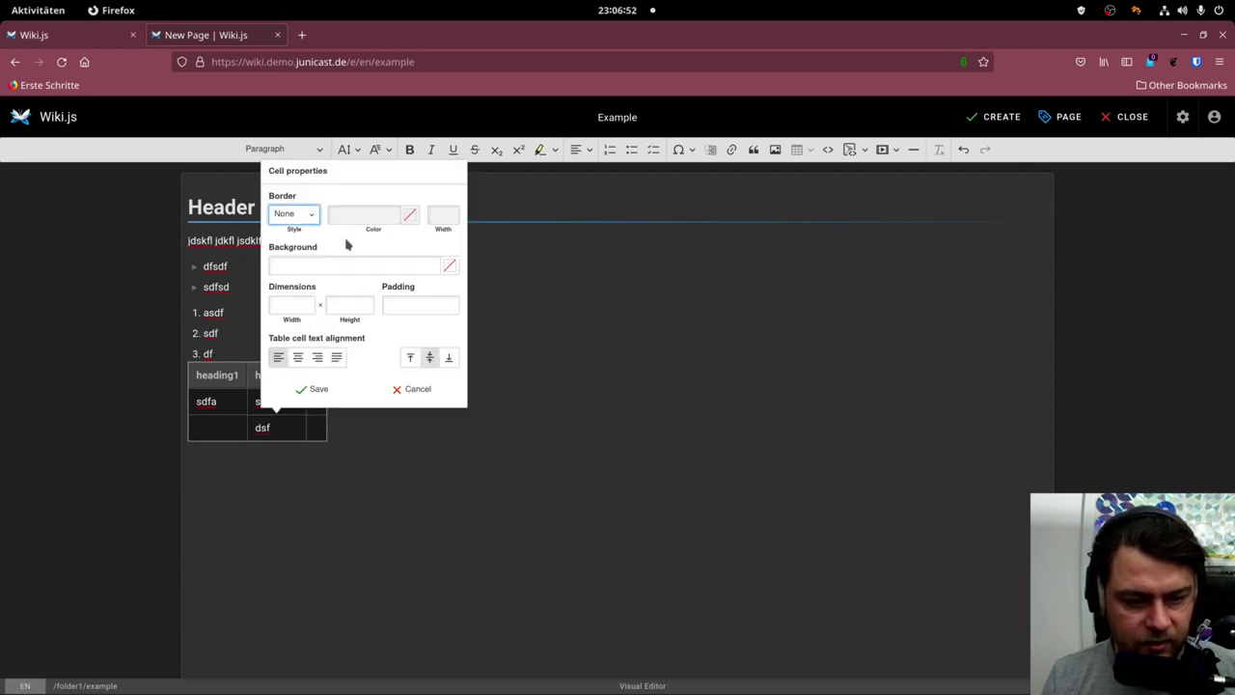
click(301, 216)
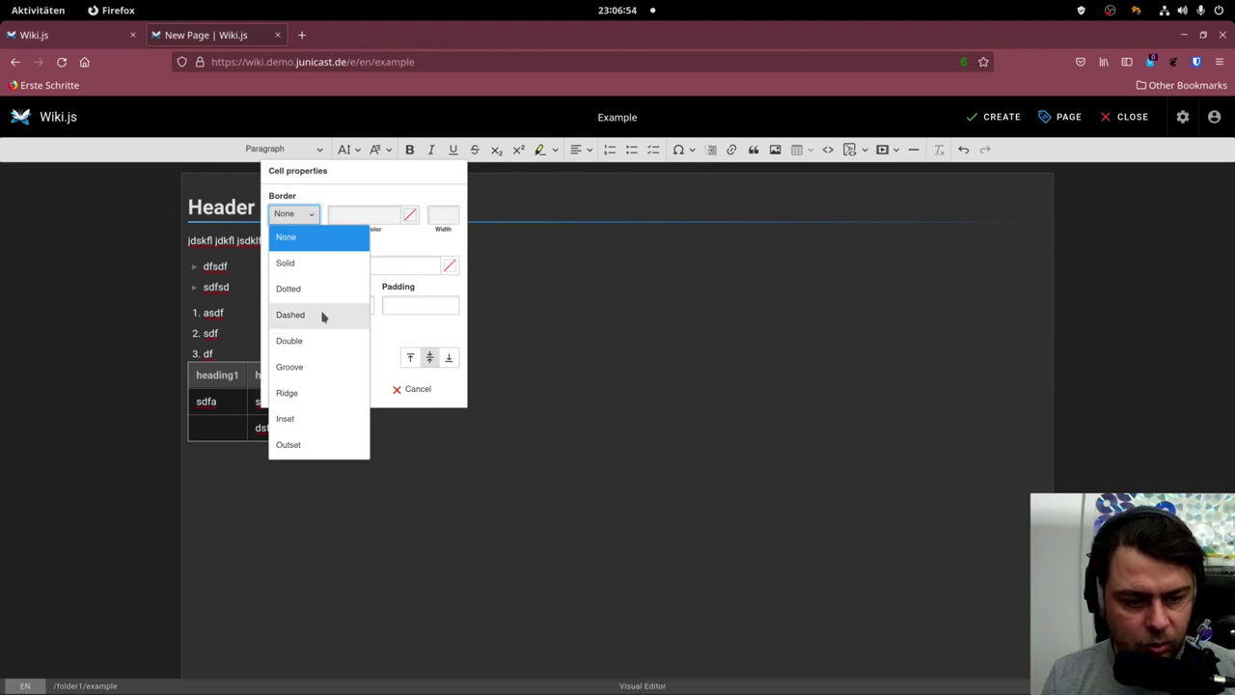
click(292, 314)
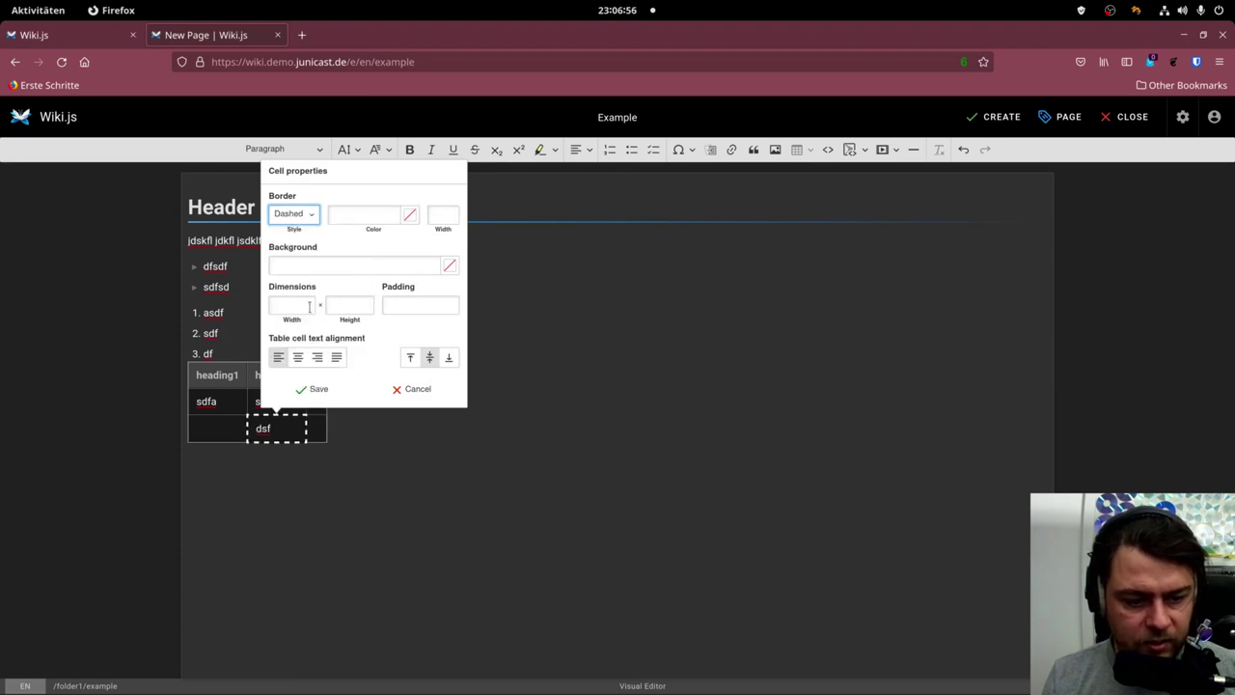
click(370, 266)
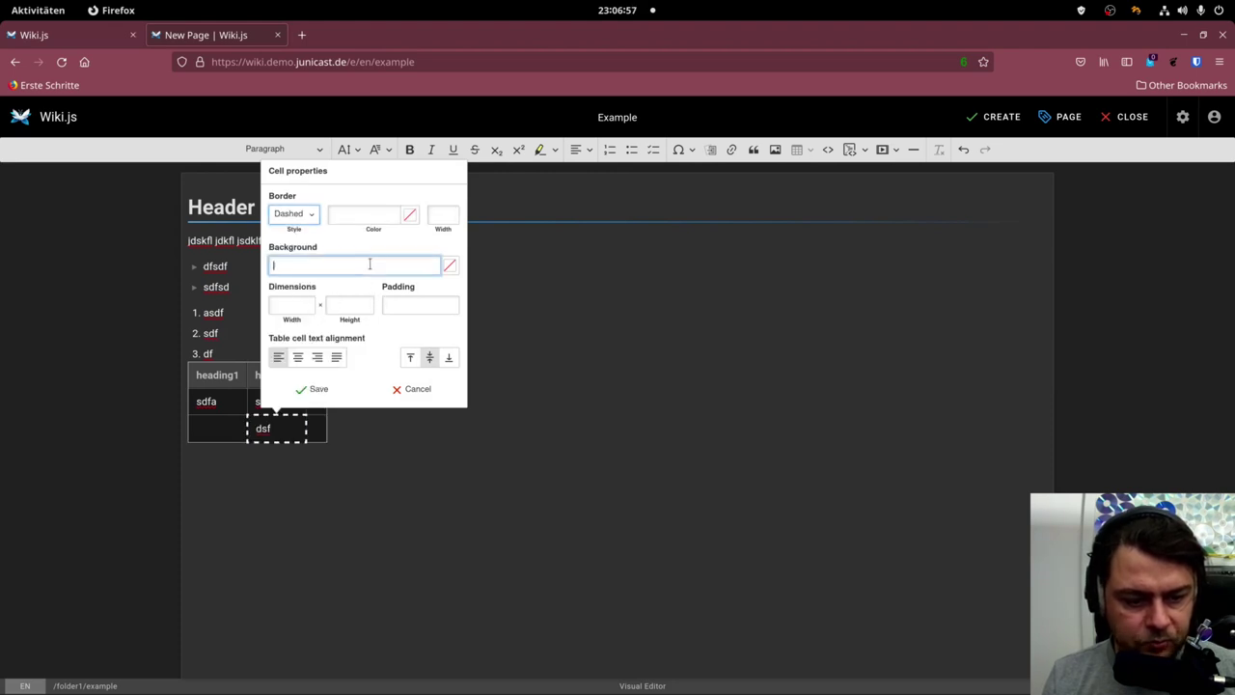
click(450, 267)
click(392, 330)
click(324, 389)
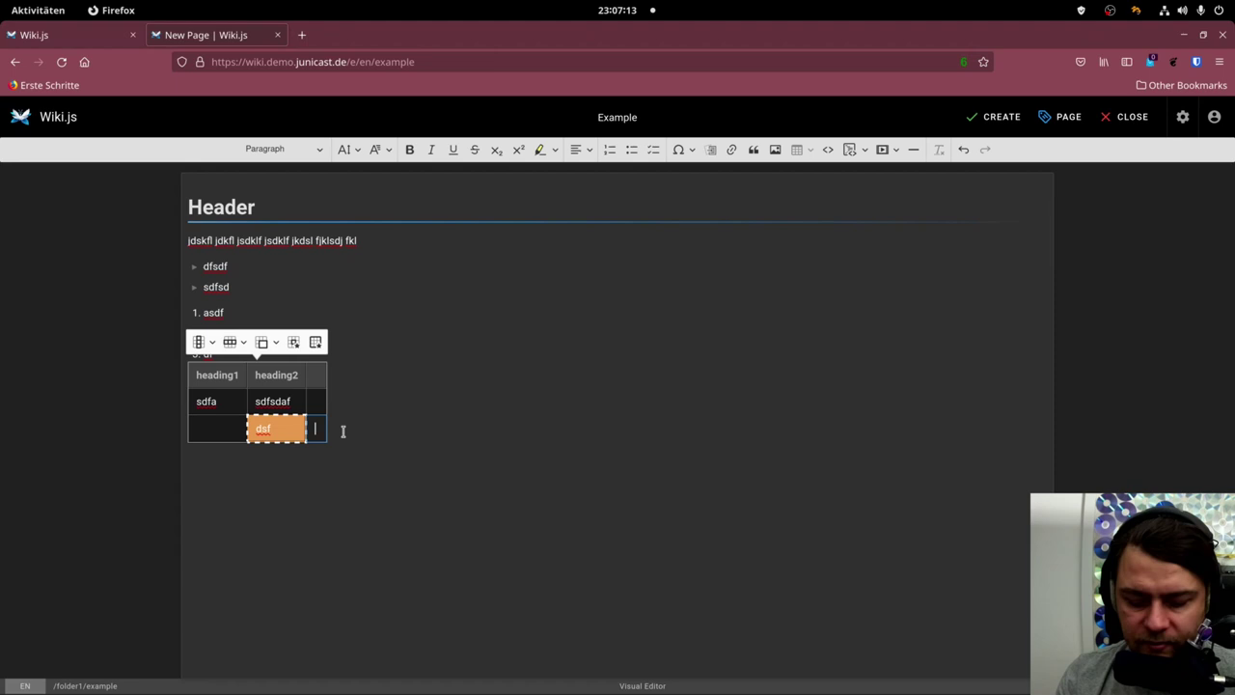
click(297, 308)
key(ctrl+End)
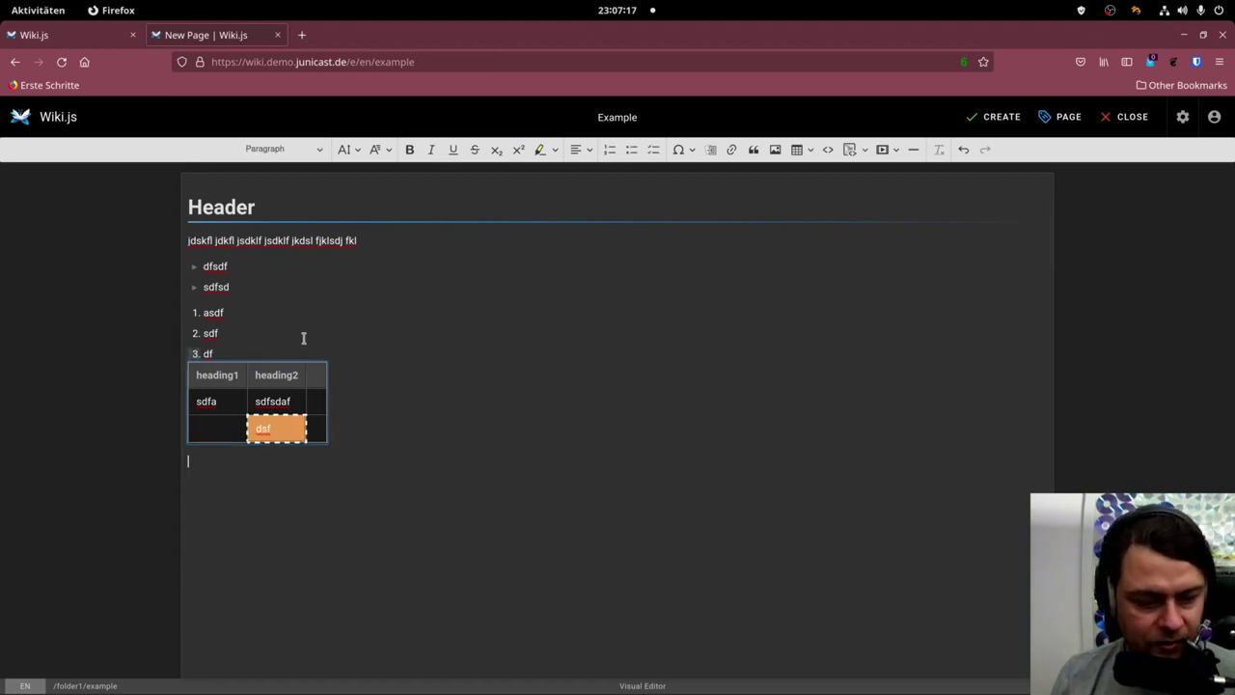
Open the Insert Assets browser from the editor toolbar to add an image.
click(775, 151)
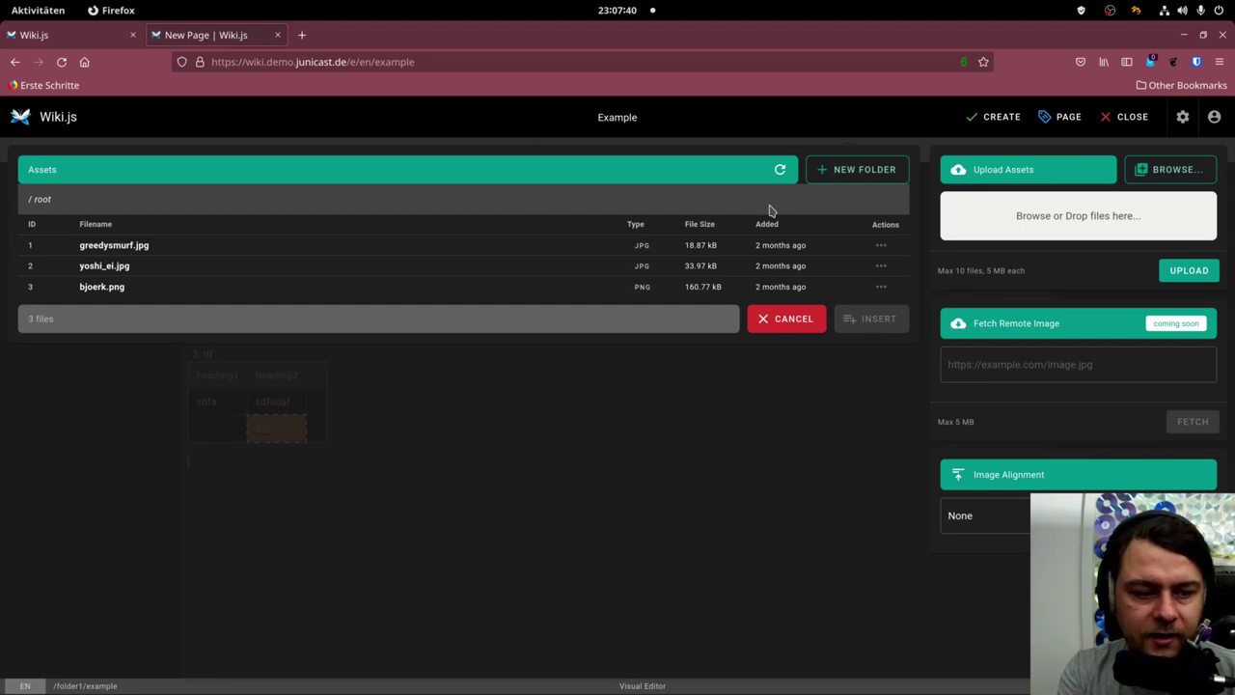
Create an asset folder named folder1 and open it.
click(859, 170)
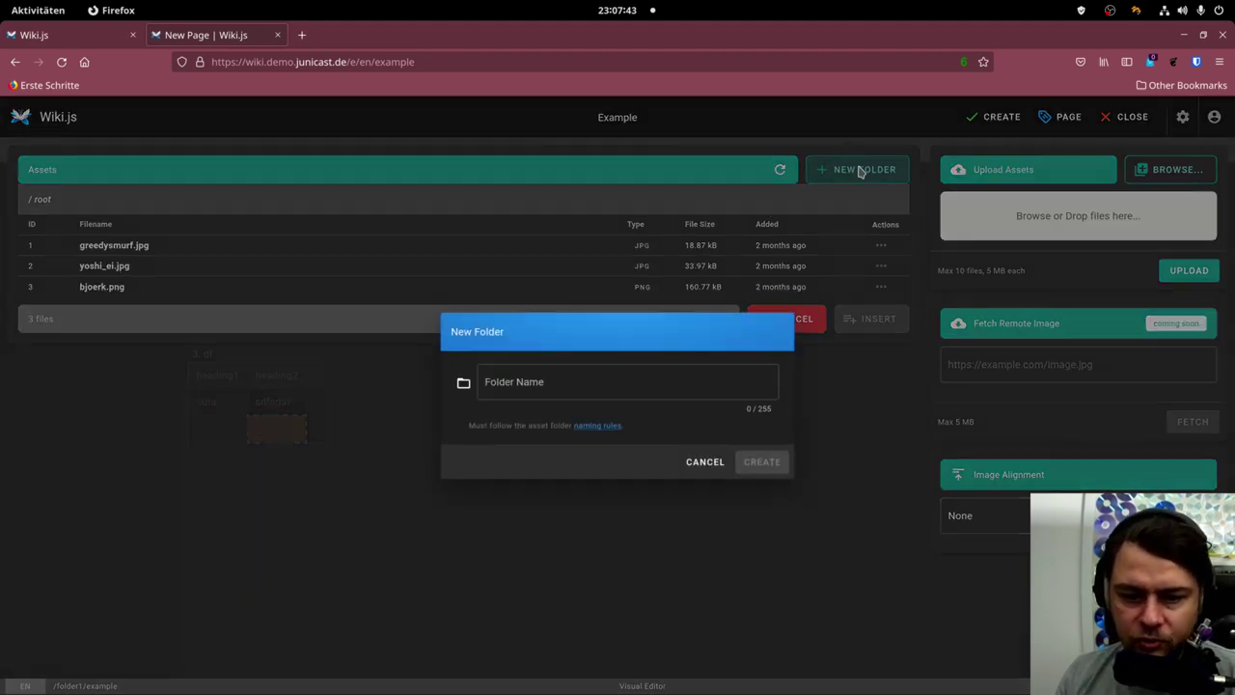
click(585, 380)
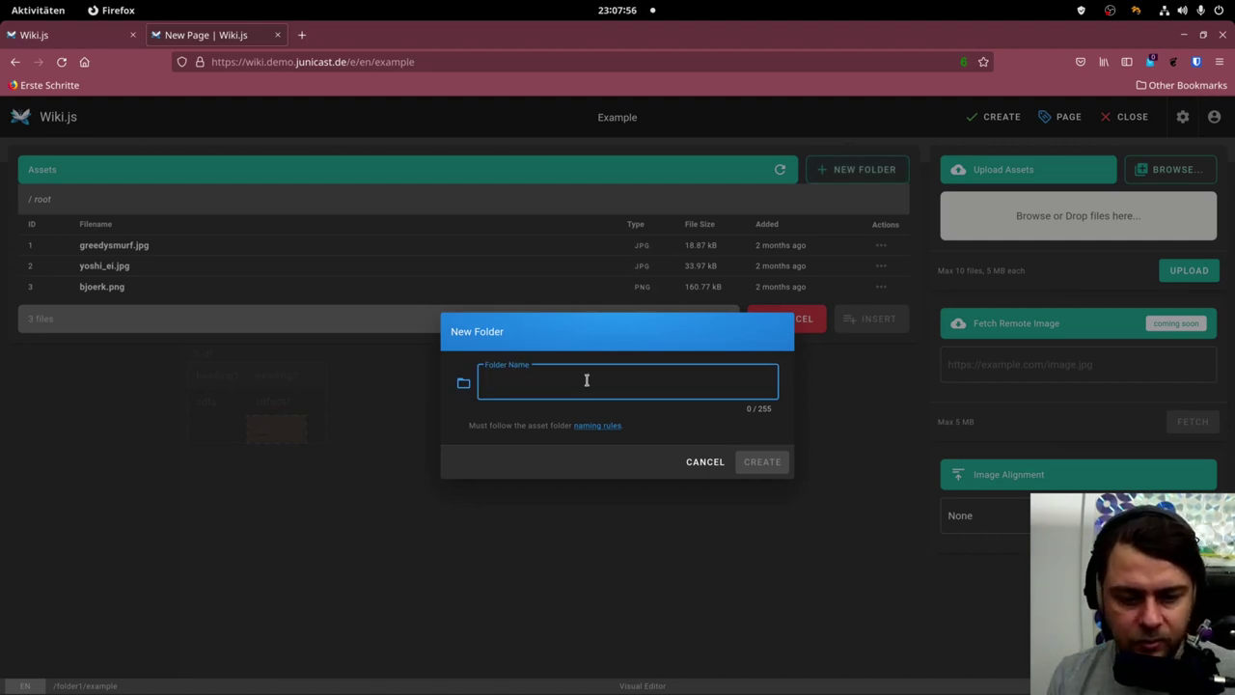
text(folder1)
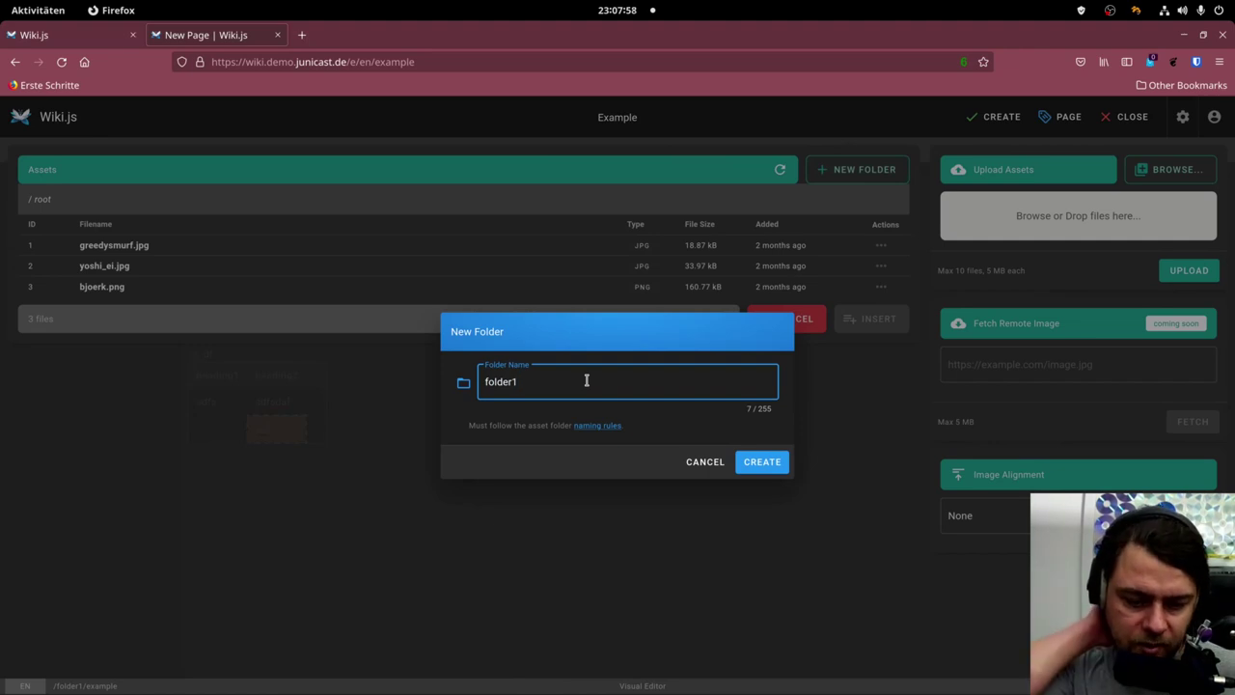
click(757, 459)
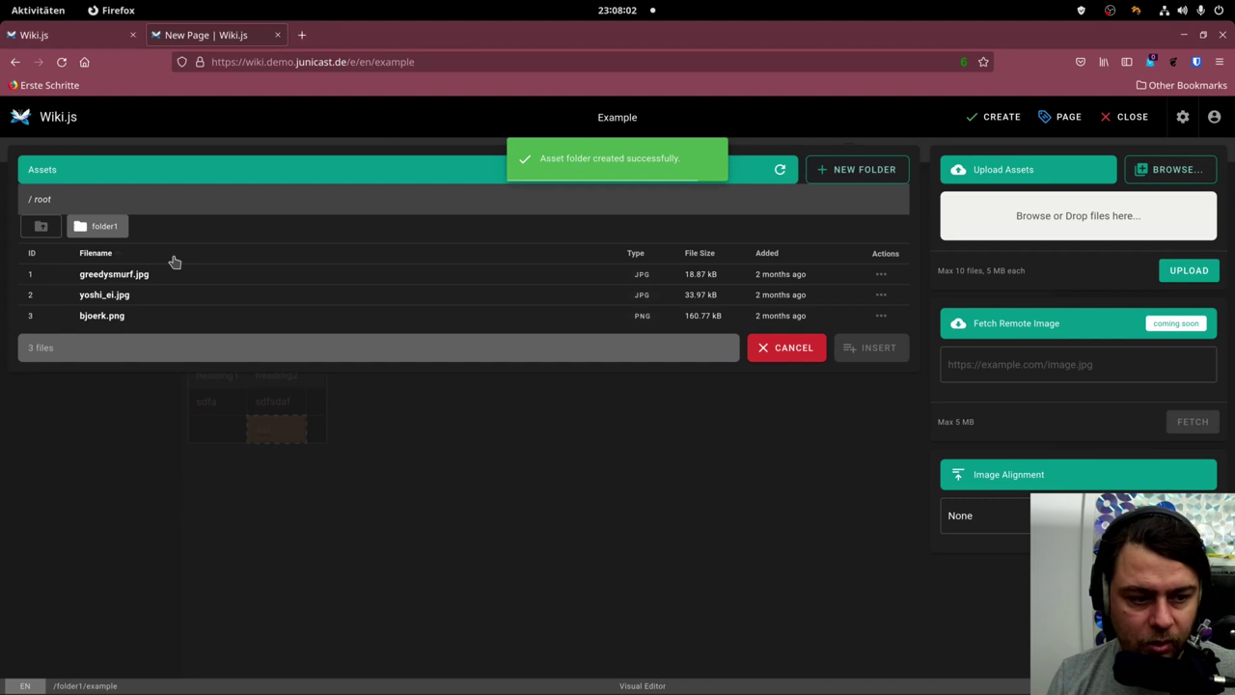
click(98, 226)
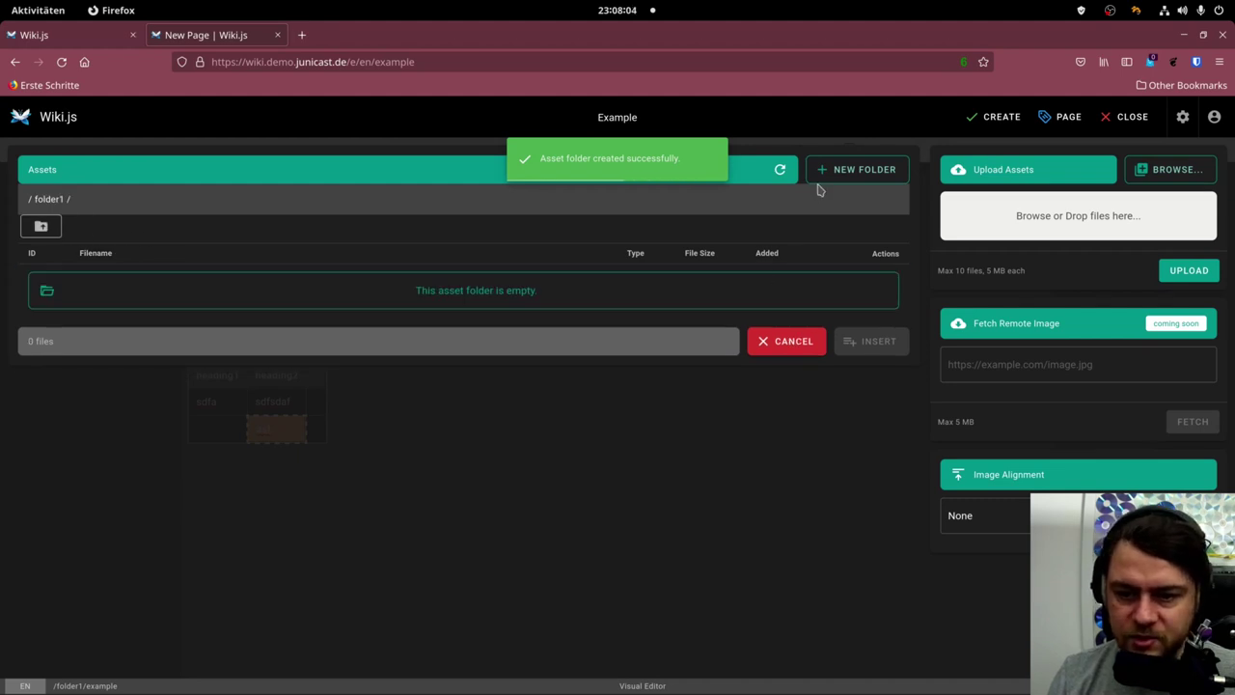
Upload greedysmurf.jpg into folder1 and insert it into the page below the table.
click(1168, 172)
scroll(618, 386, down, 5)
click(424, 333)
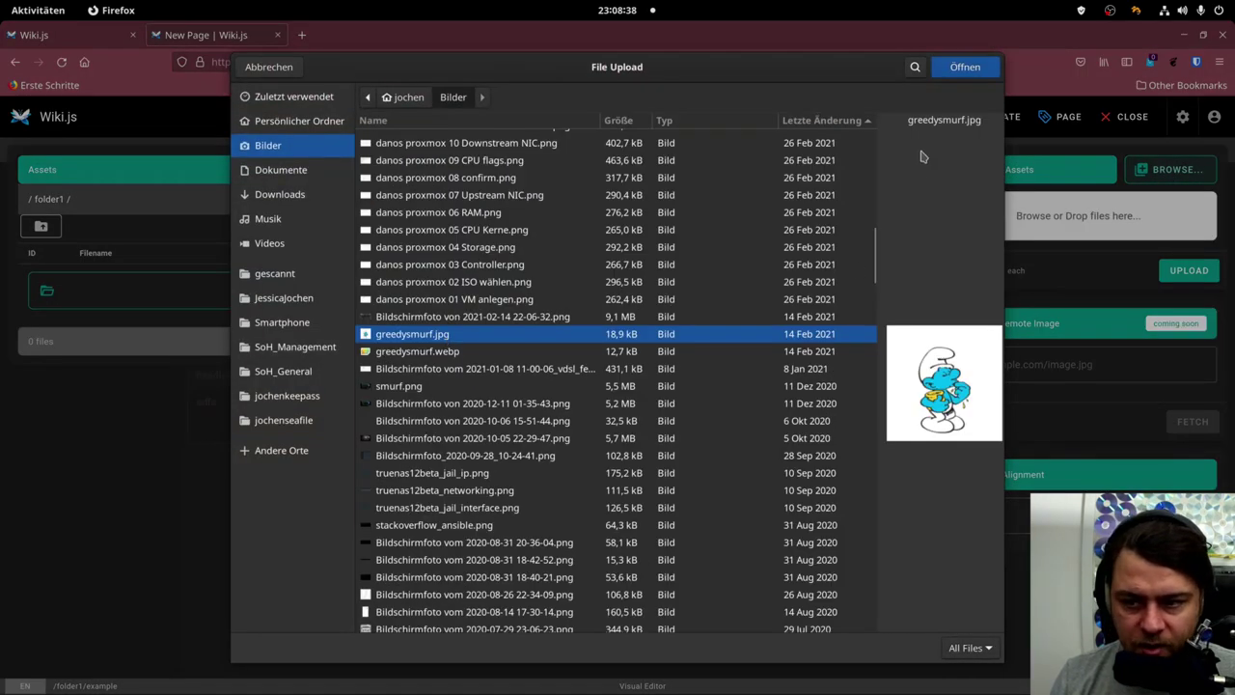
click(964, 74)
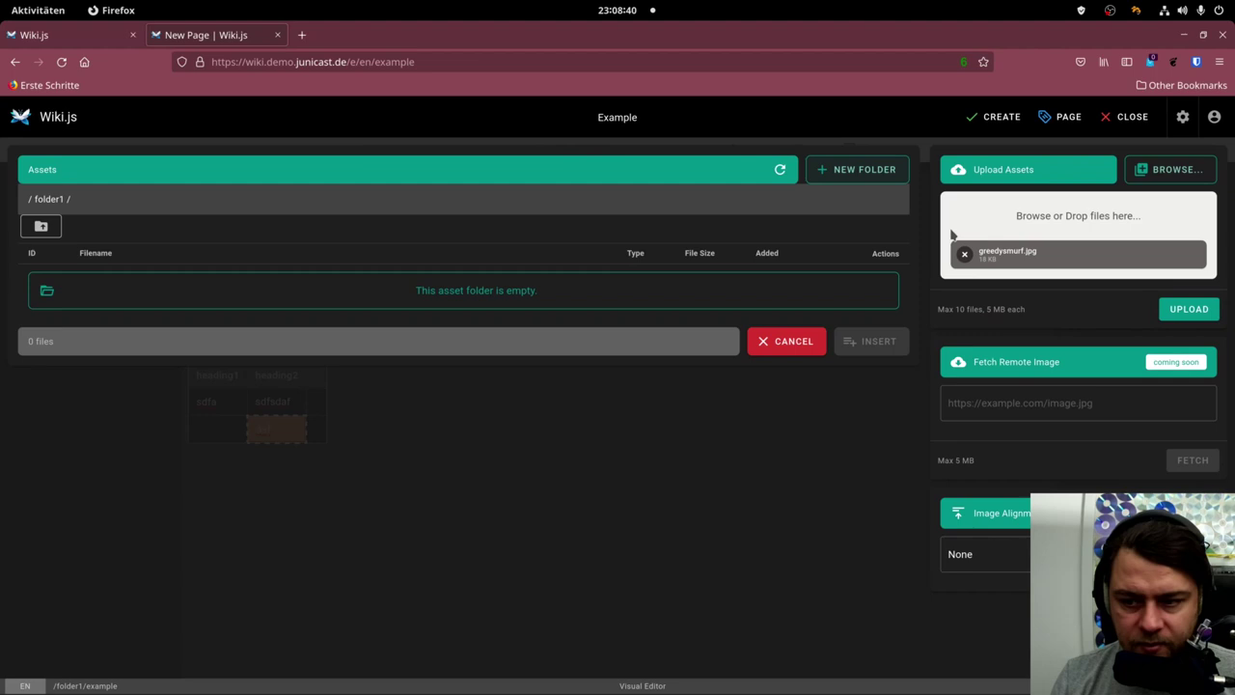
click(1190, 311)
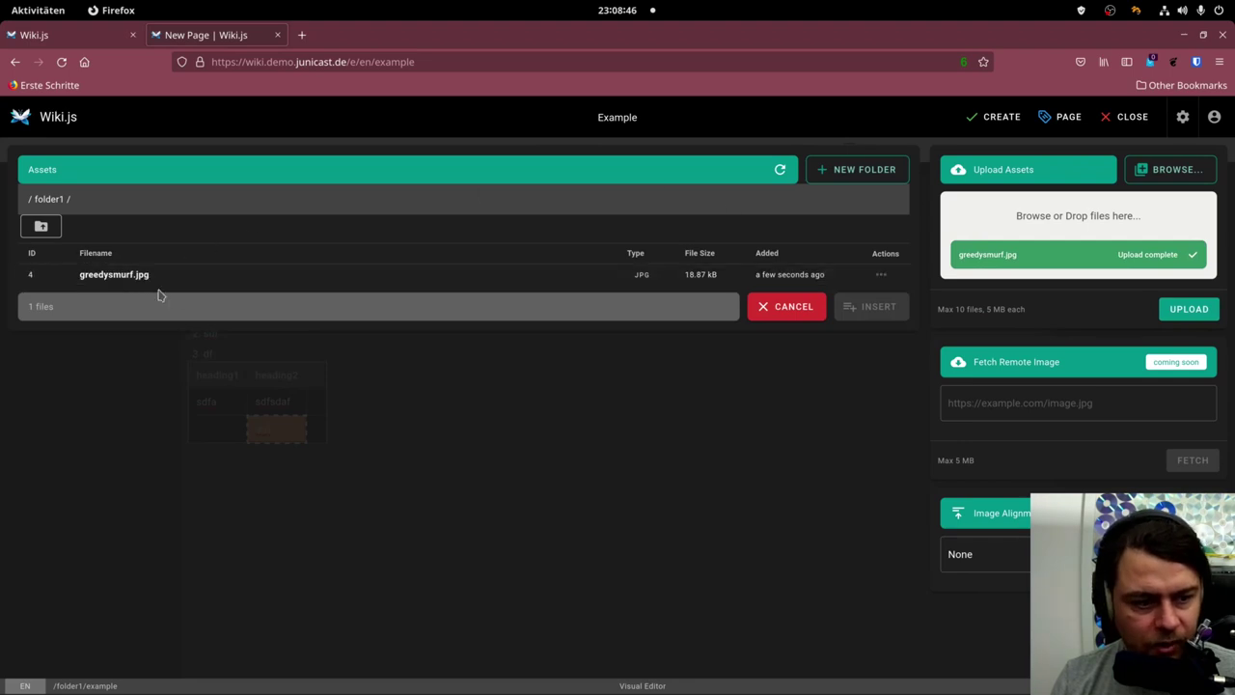
click(295, 280)
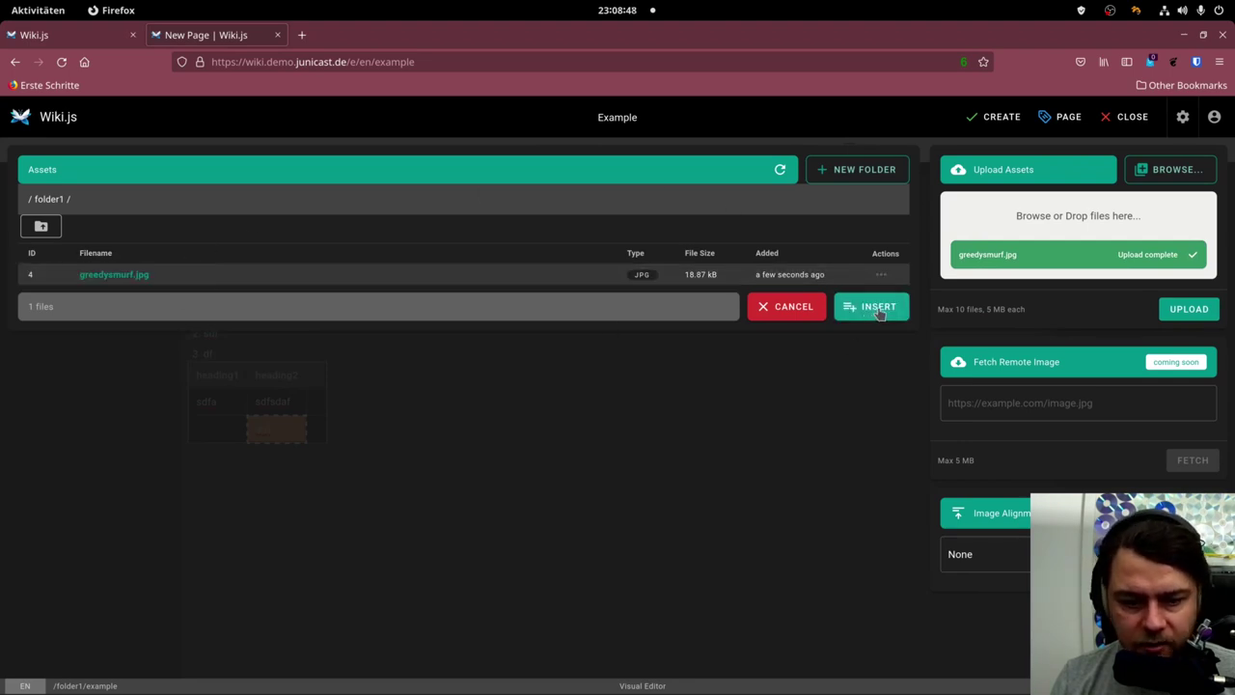
click(876, 308)
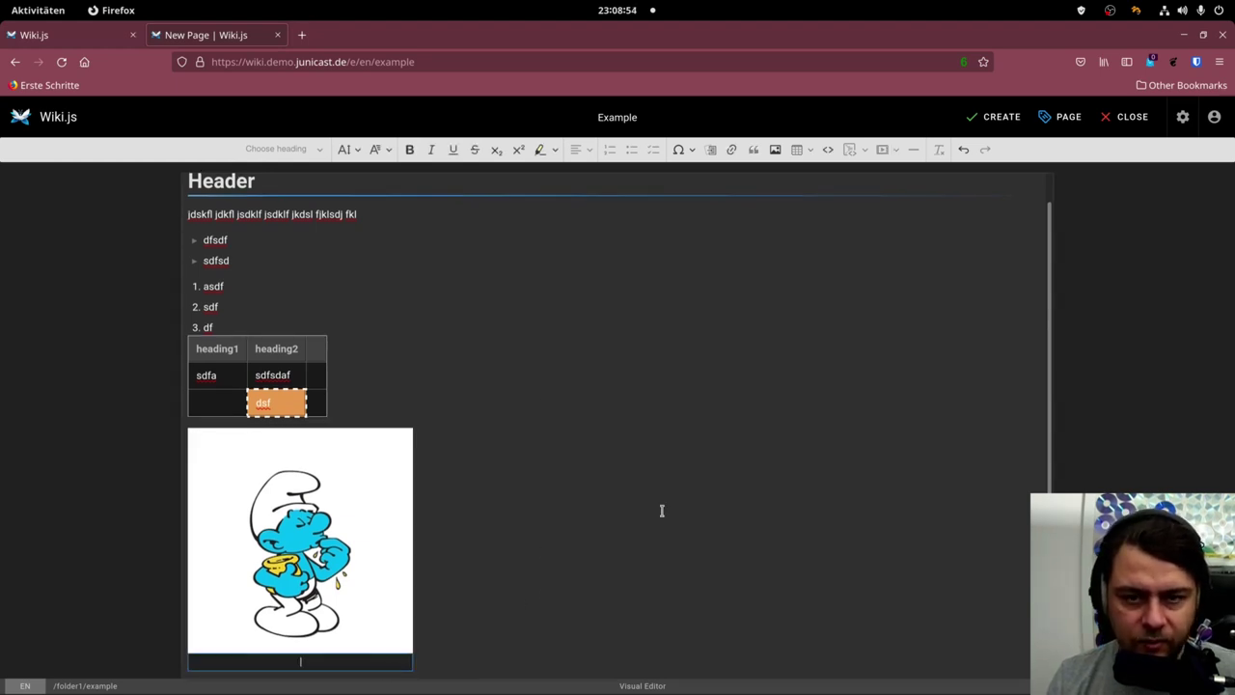
Publish the Example page, then reopen it from Home through folder1 in the navigation.
click(1003, 118)
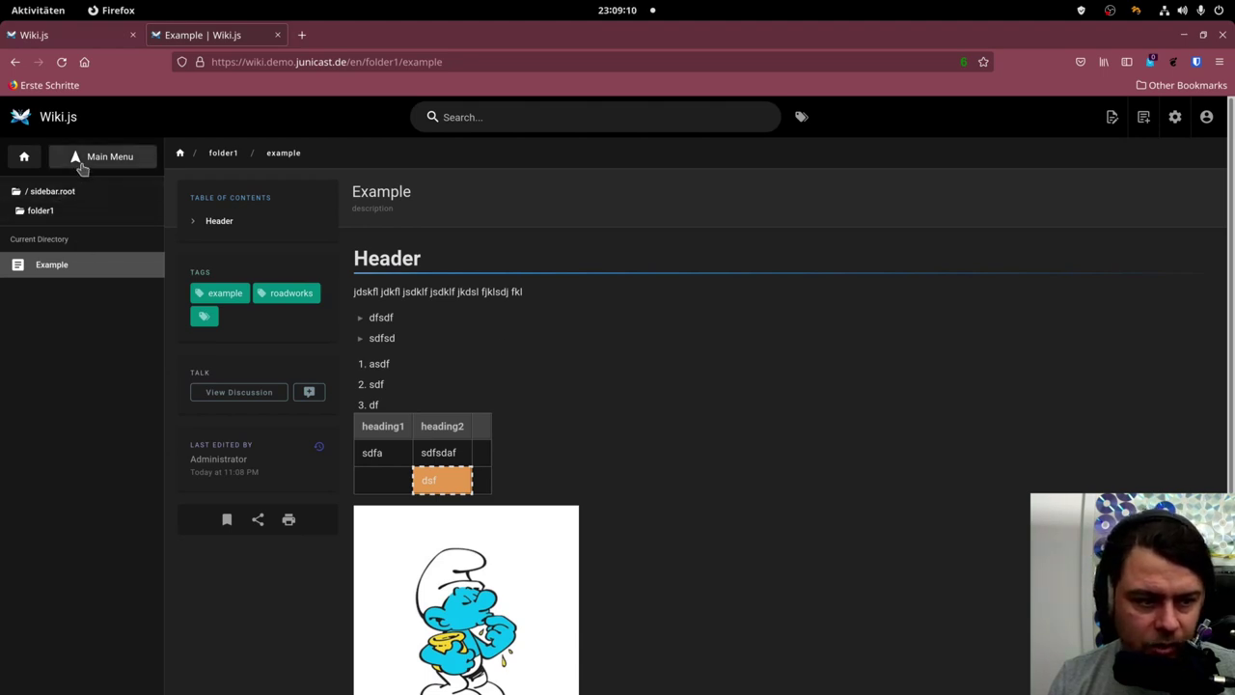
click(25, 160)
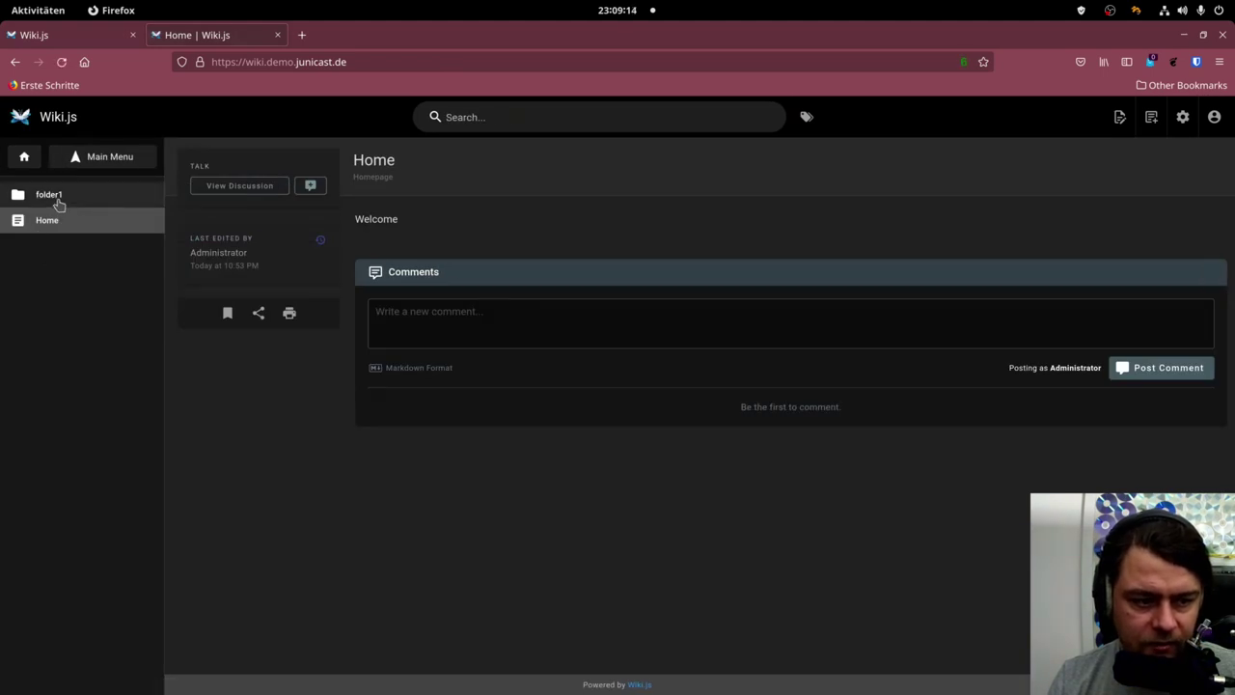
click(56, 198)
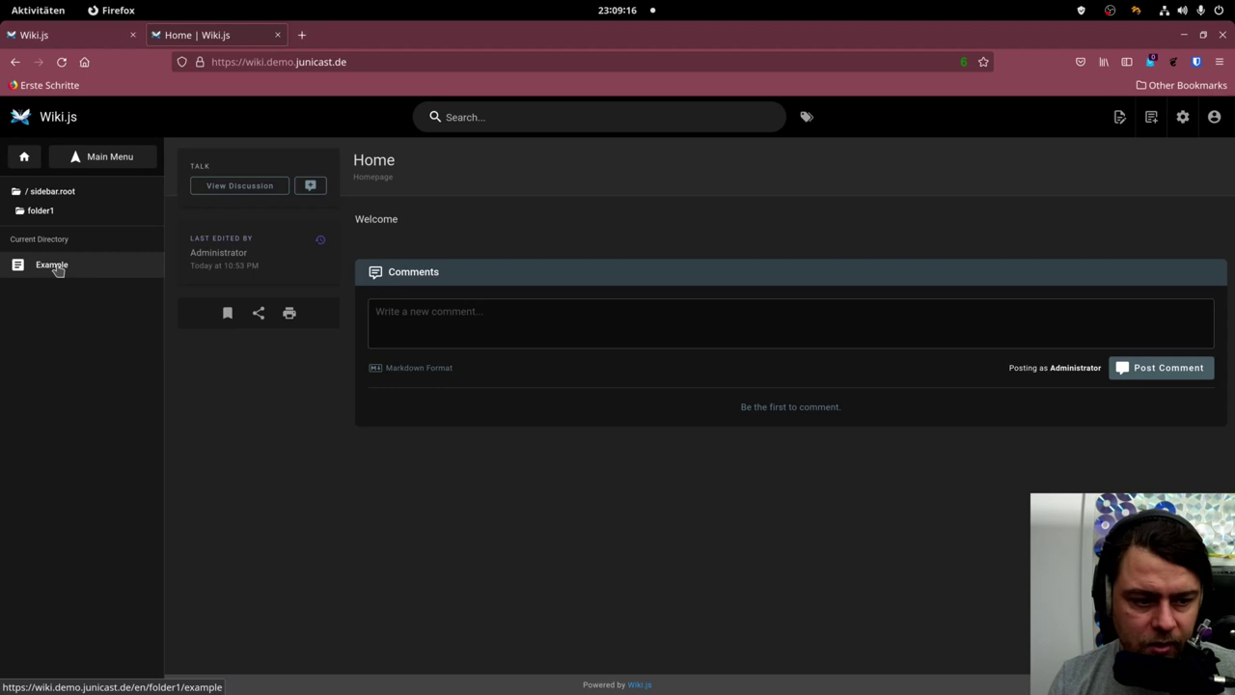
click(56, 268)
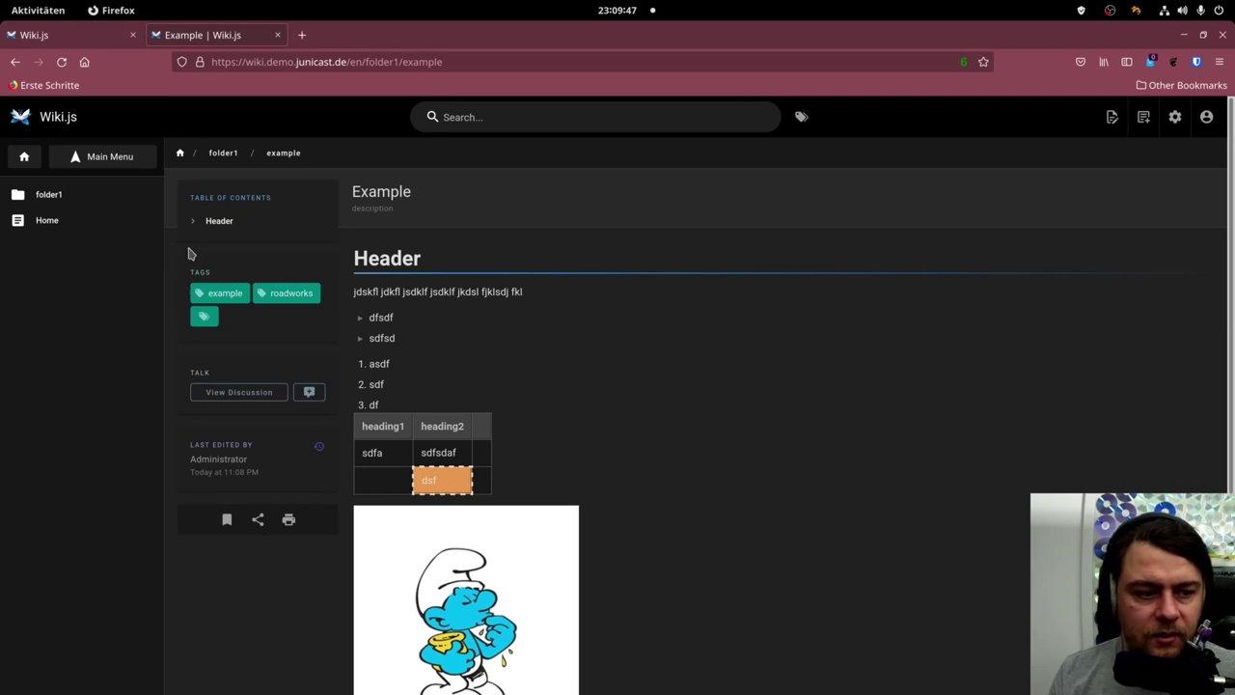
click(109, 204)
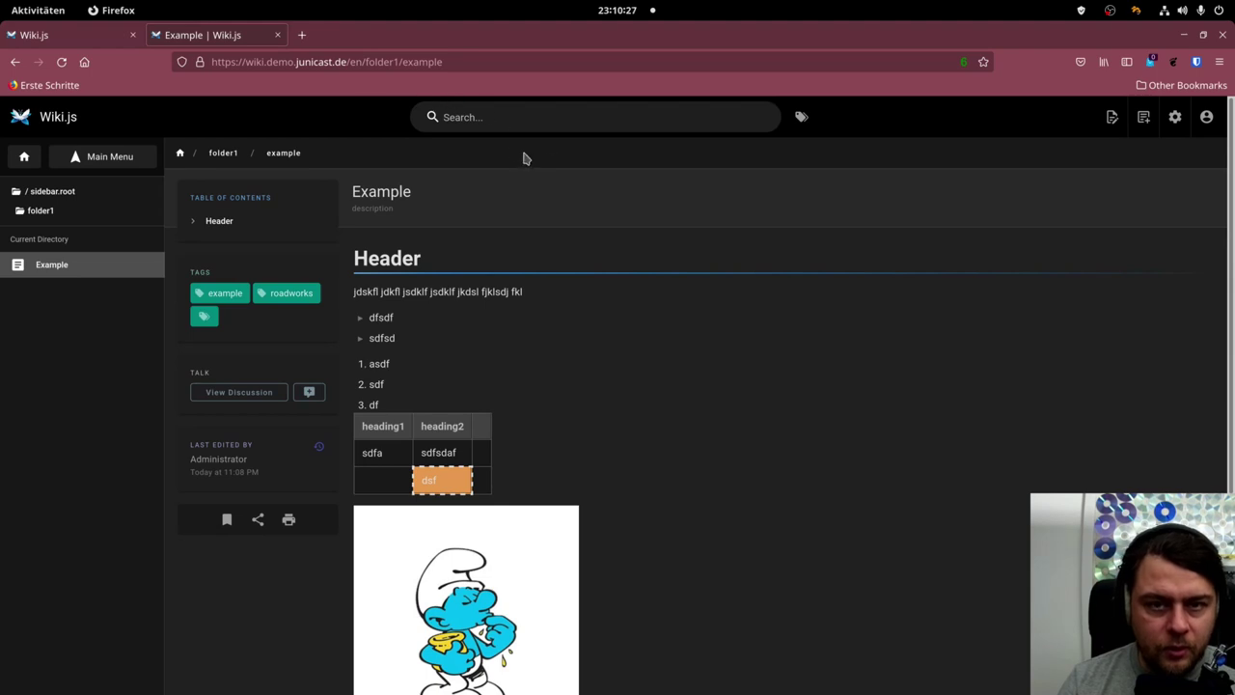
Inspect the page address, highlighting its folder1/example path.
click(363, 62)
key(ctrl+a)
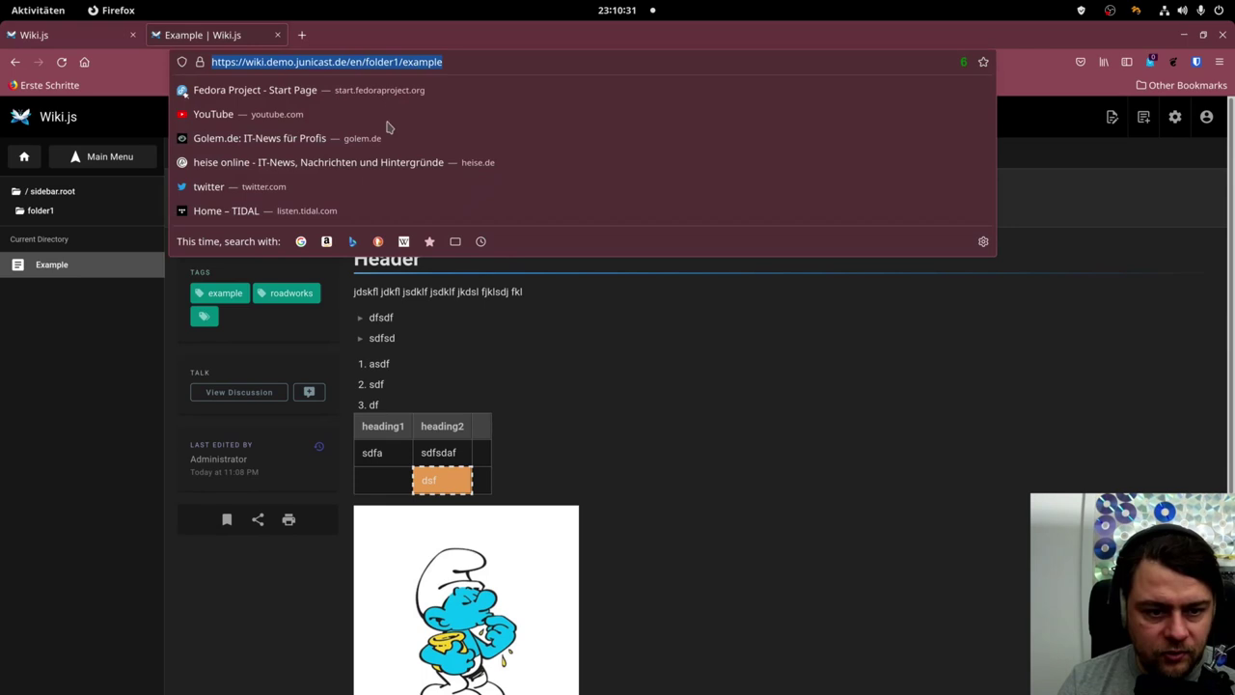
click(573, 346)
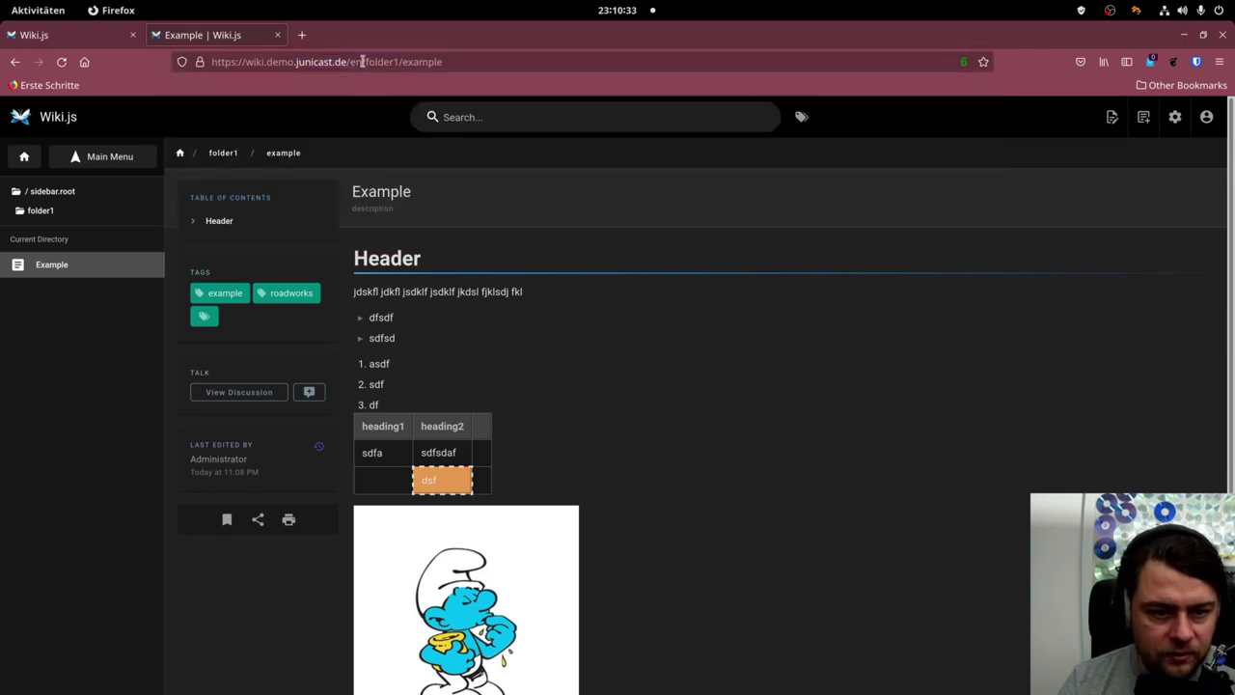
drag(363, 61, 530, 75)
key(ctrl+c)
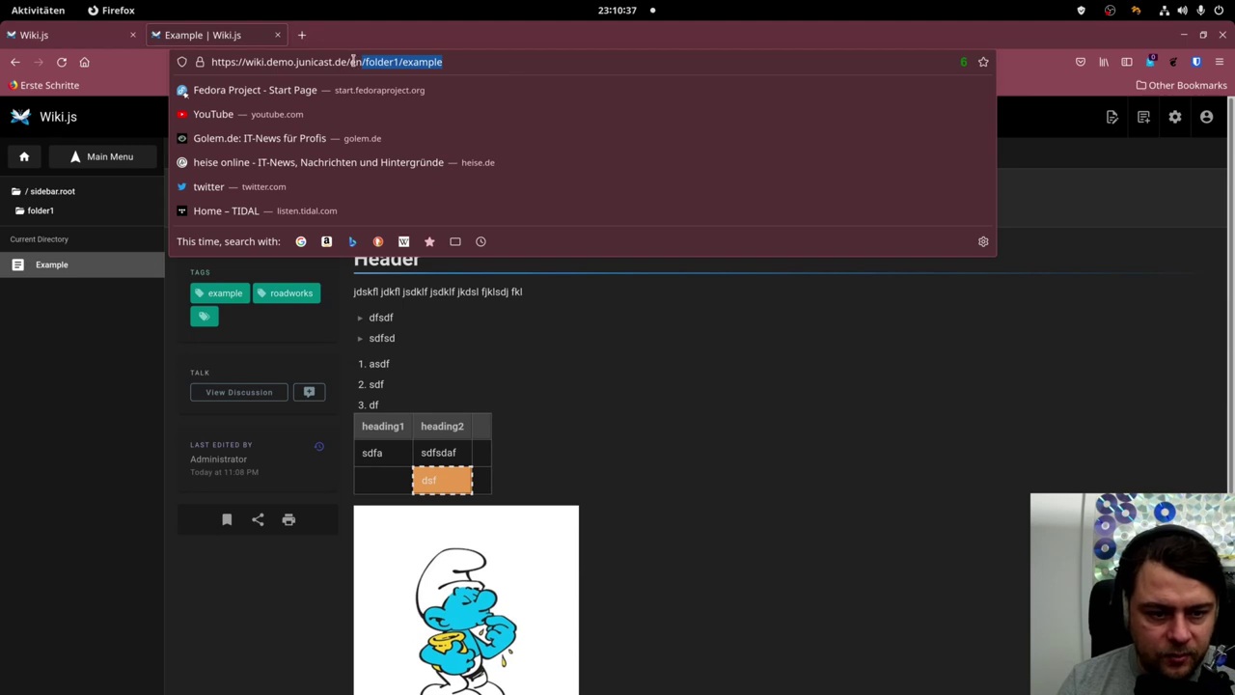
click(638, 383)
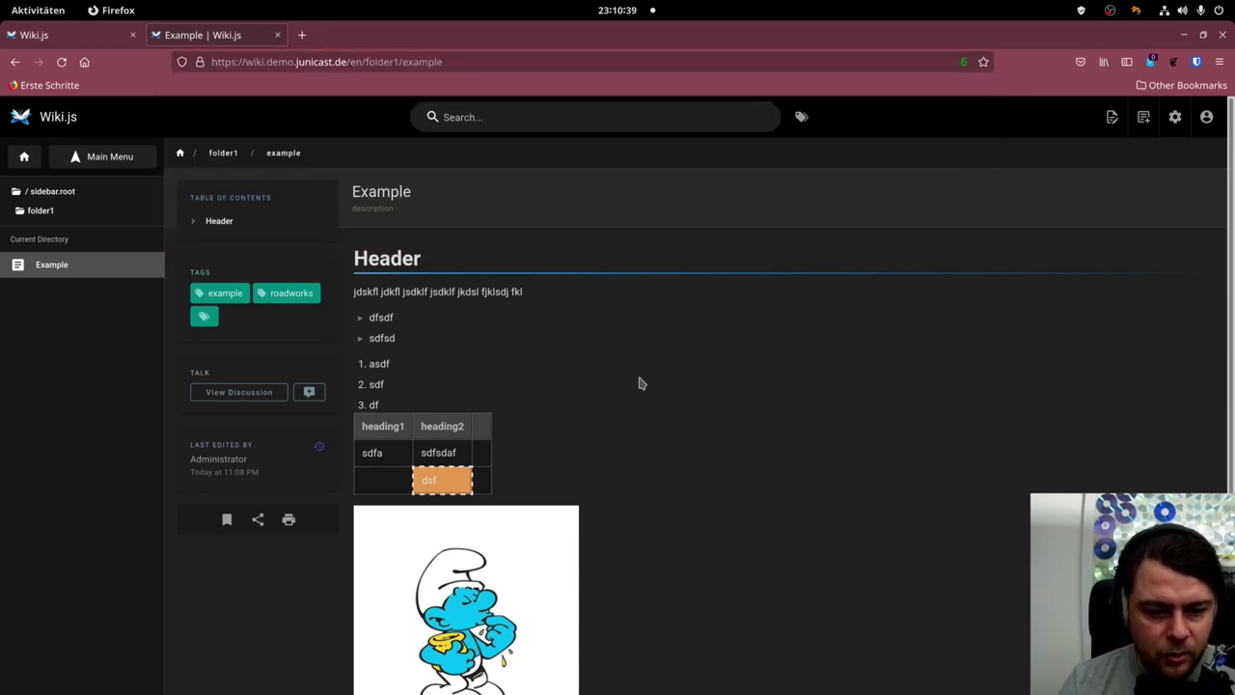
Go back to the Home page and start editing it.
click(57, 191)
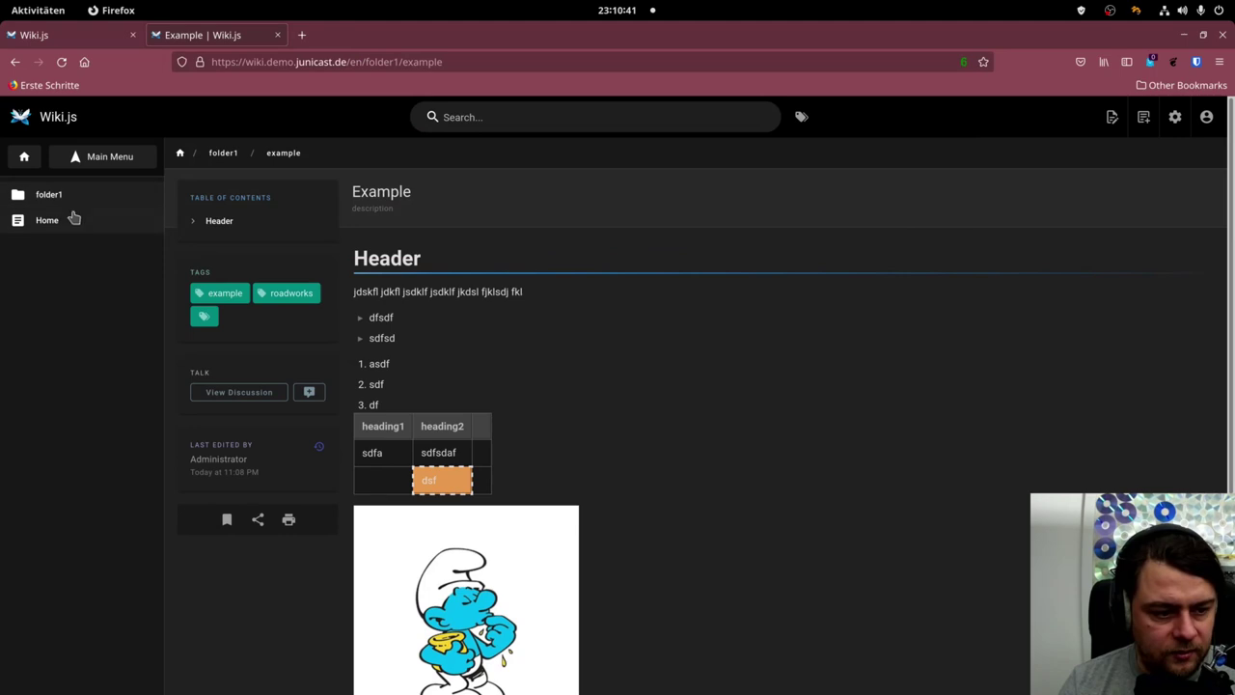
click(49, 222)
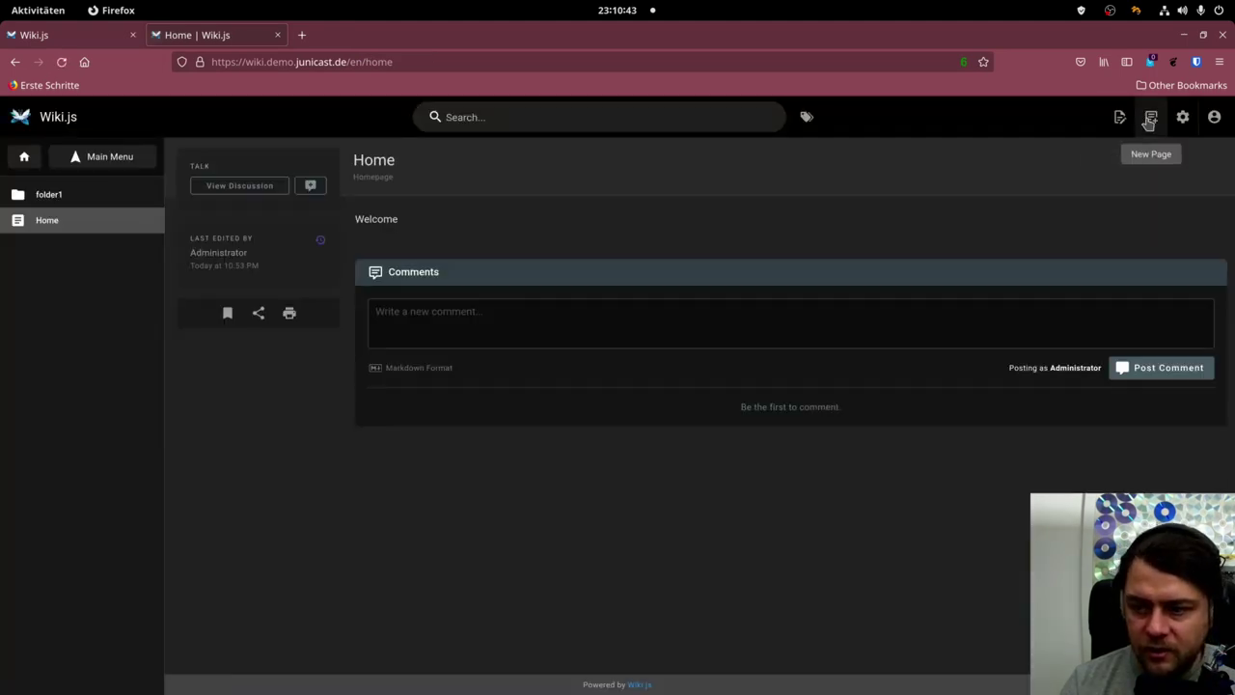
click(1151, 117)
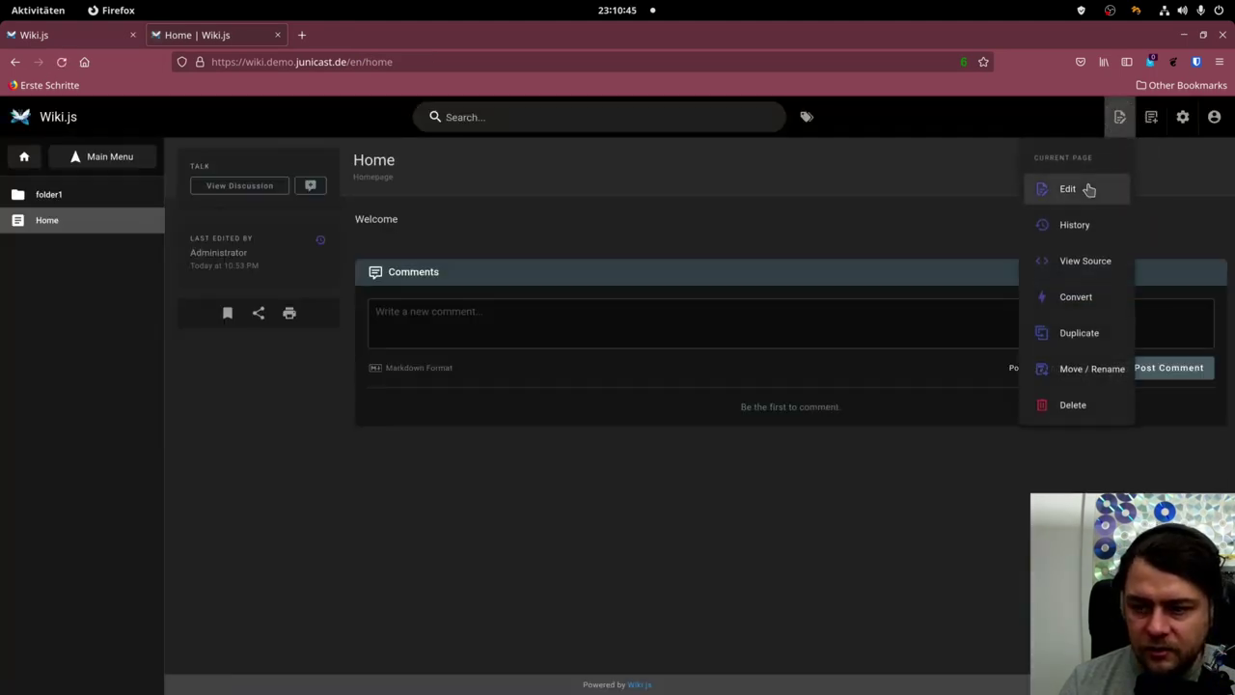
Add a second line 'Example page in folder1' below Welcome on the Home page.
click(1091, 189)
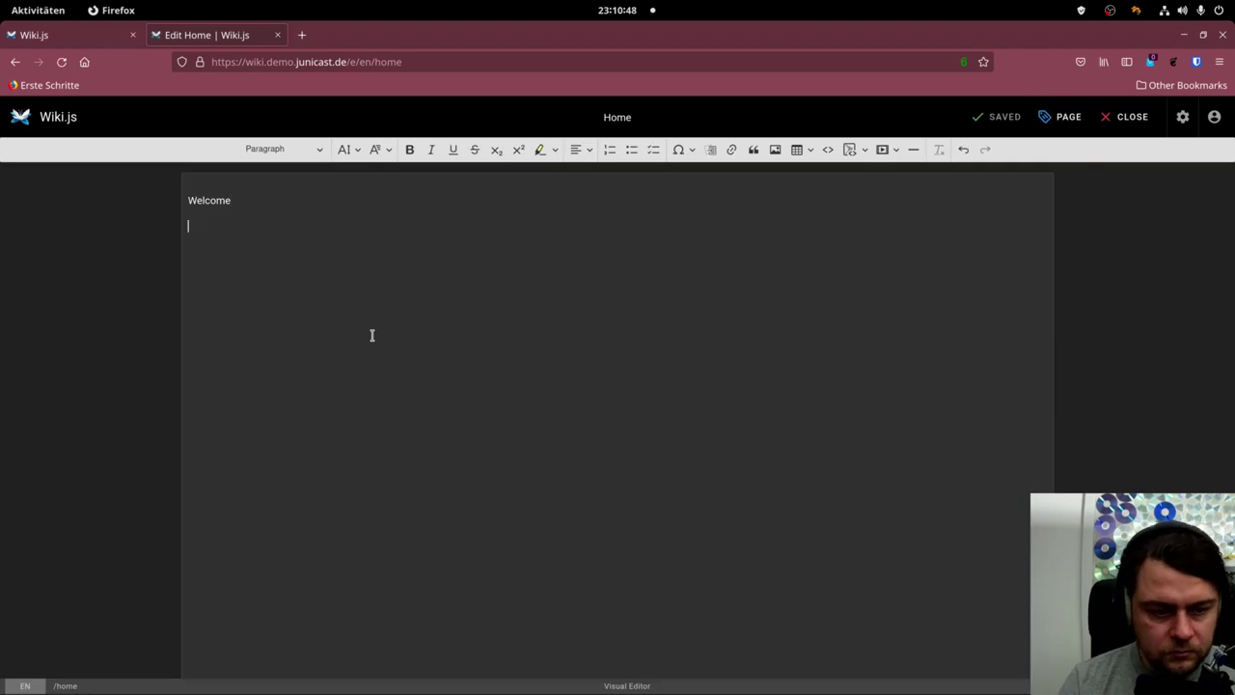
text(mapl)
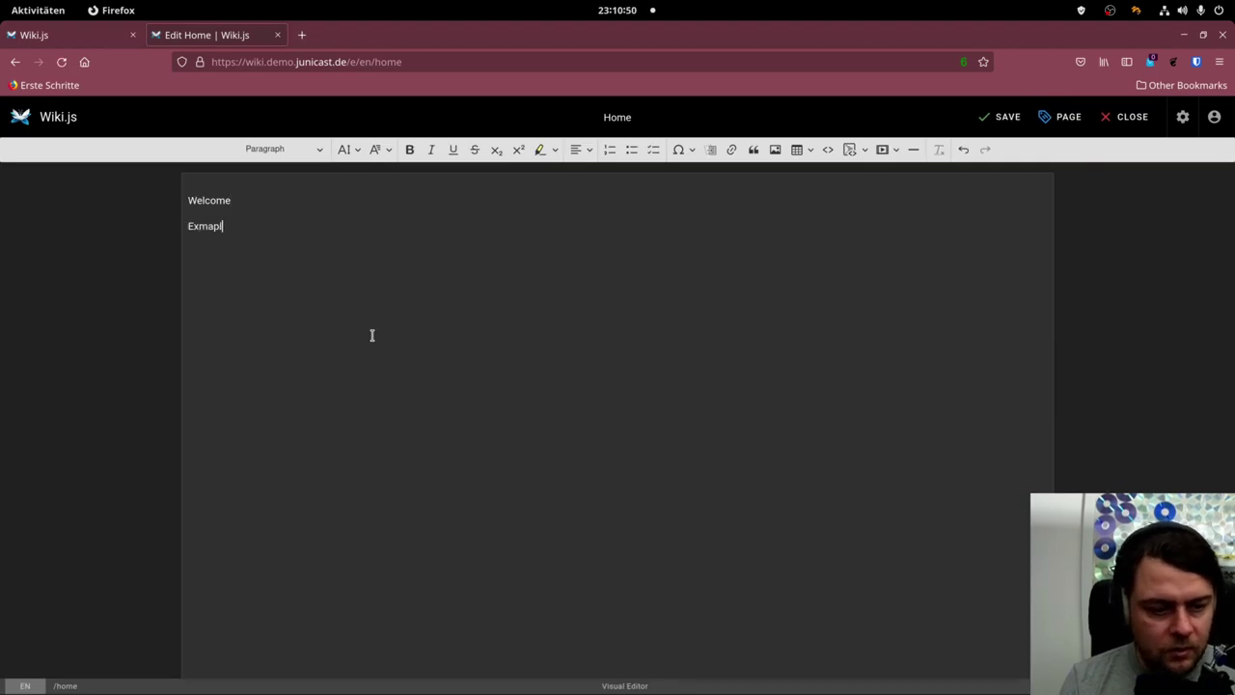
text(e)
key(ctrl+BackSpace)
text(Ex)
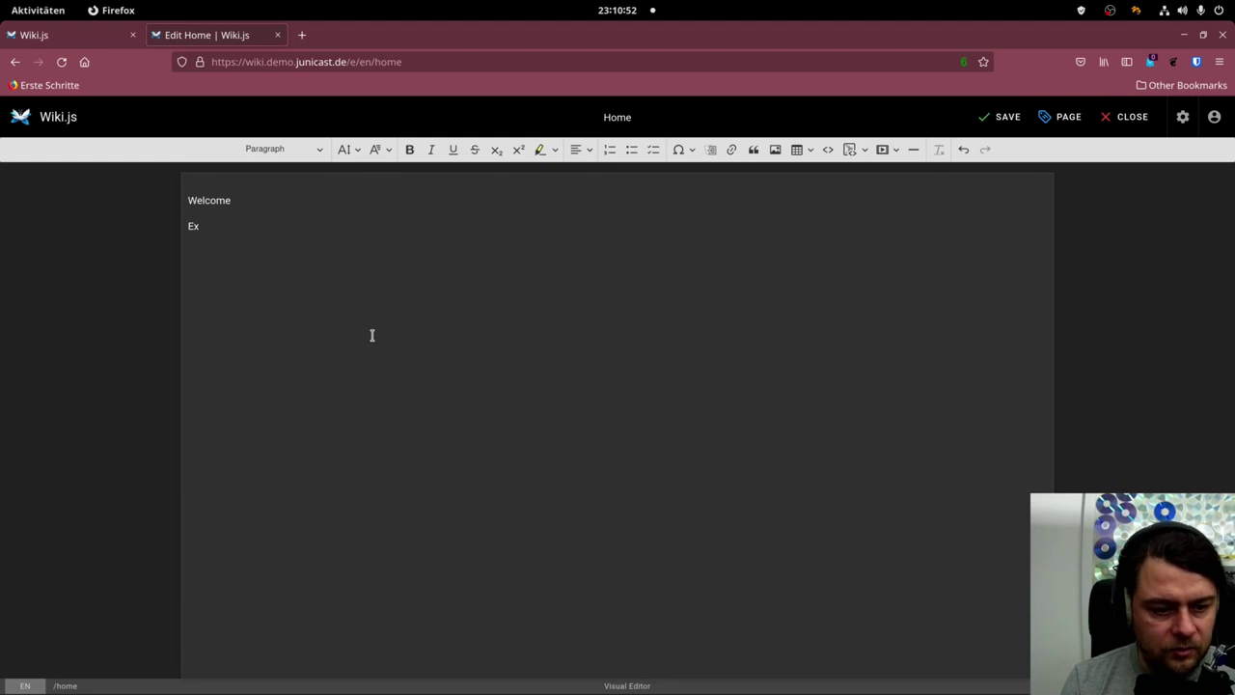
text(ample page in)
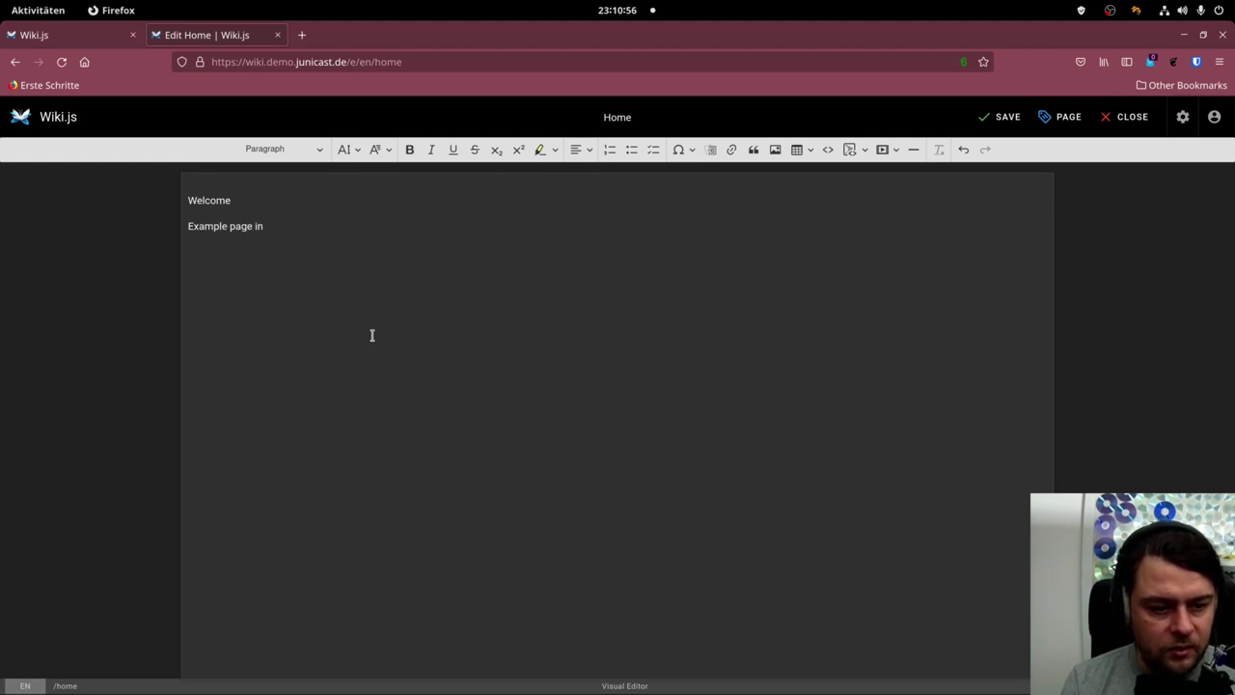
text( folder1)
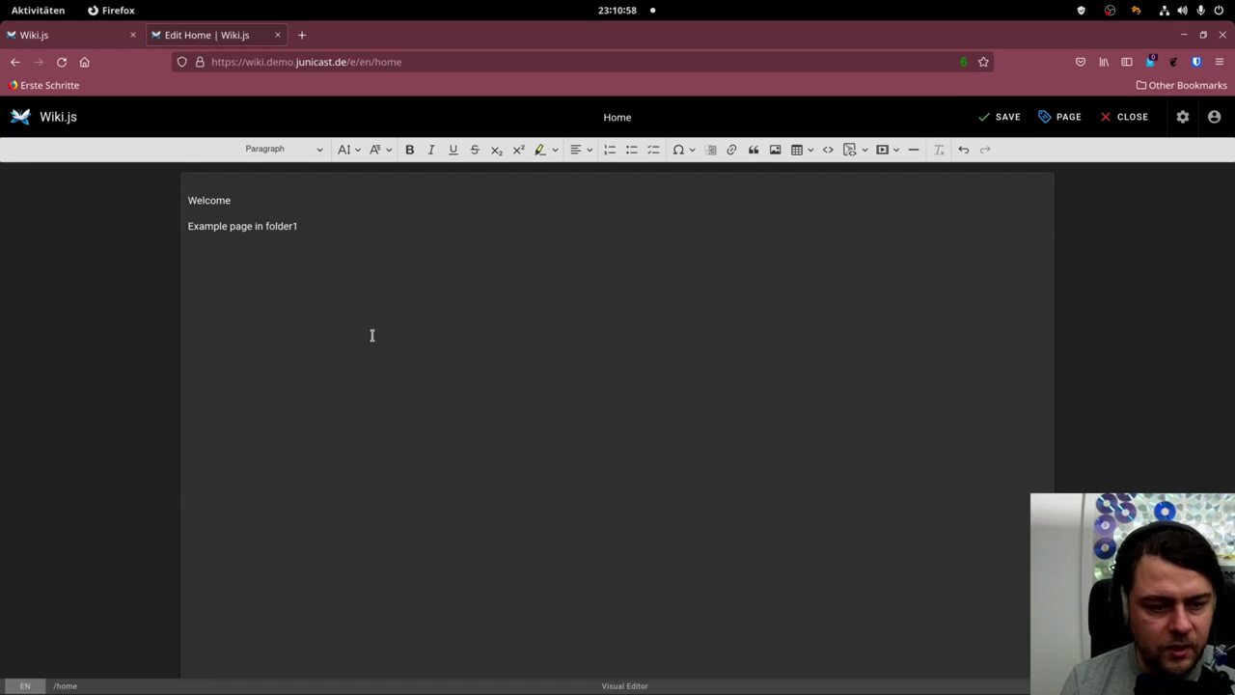
key(shift+Home)
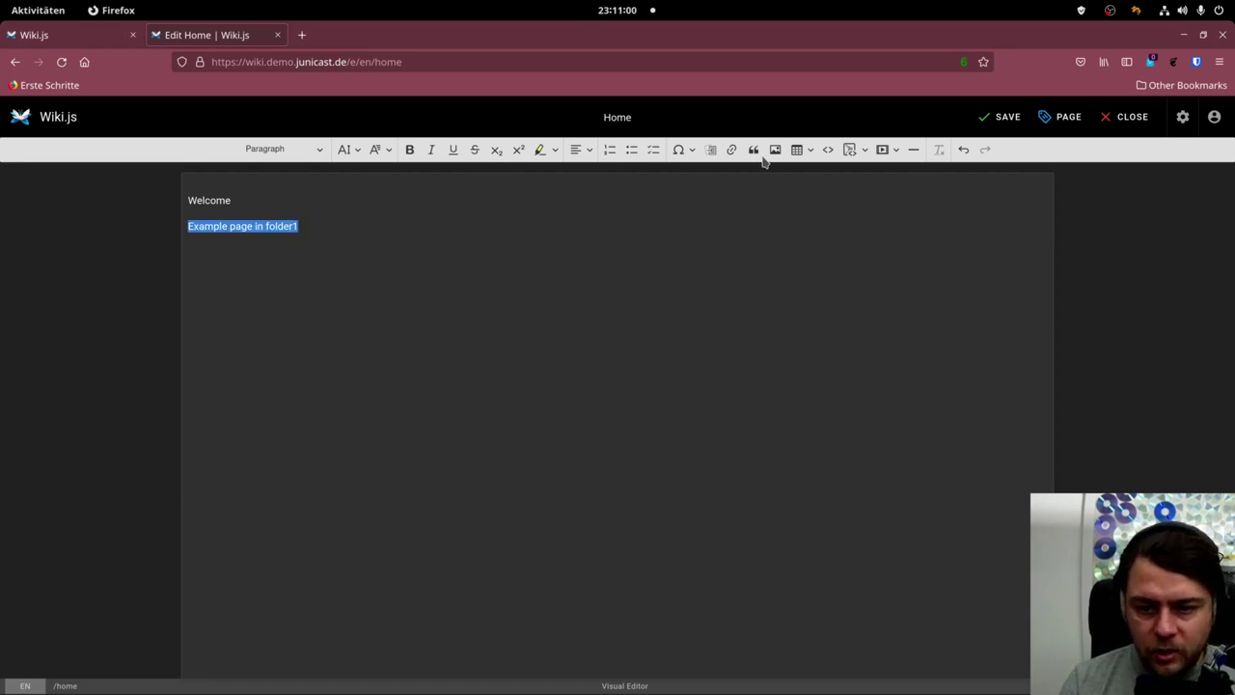
Link that line to /folder1/example, then save and close the editor.
click(733, 151)
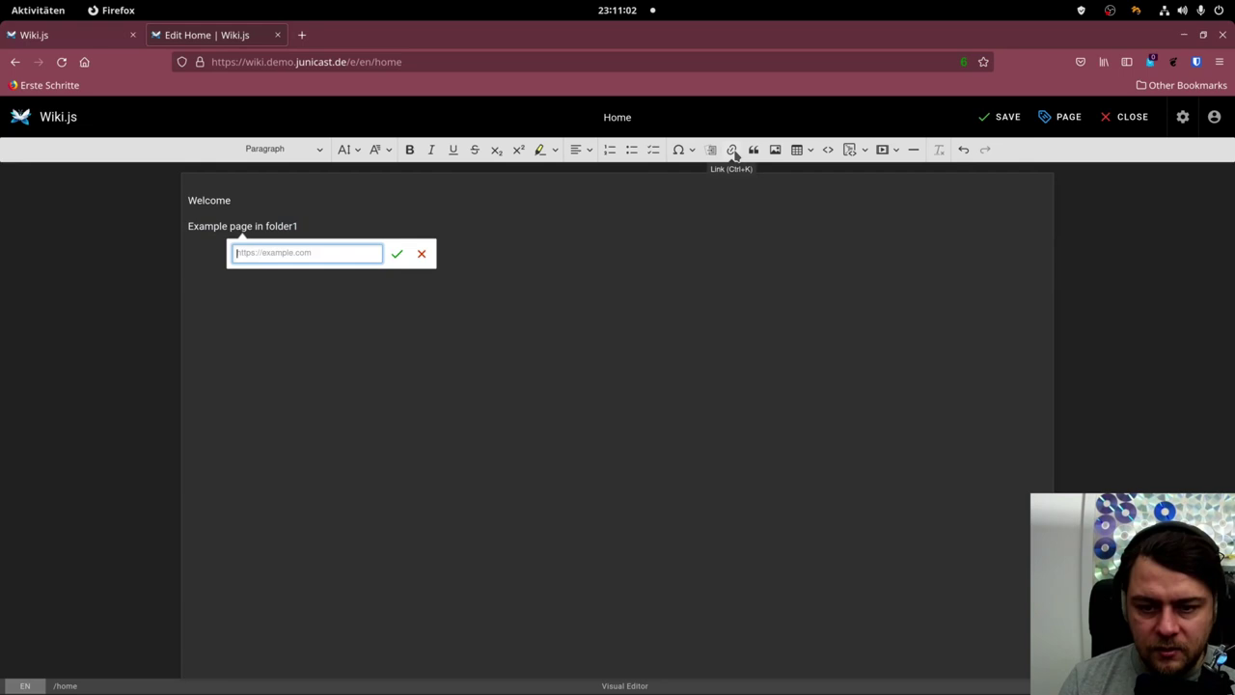
key(ctrl+v)
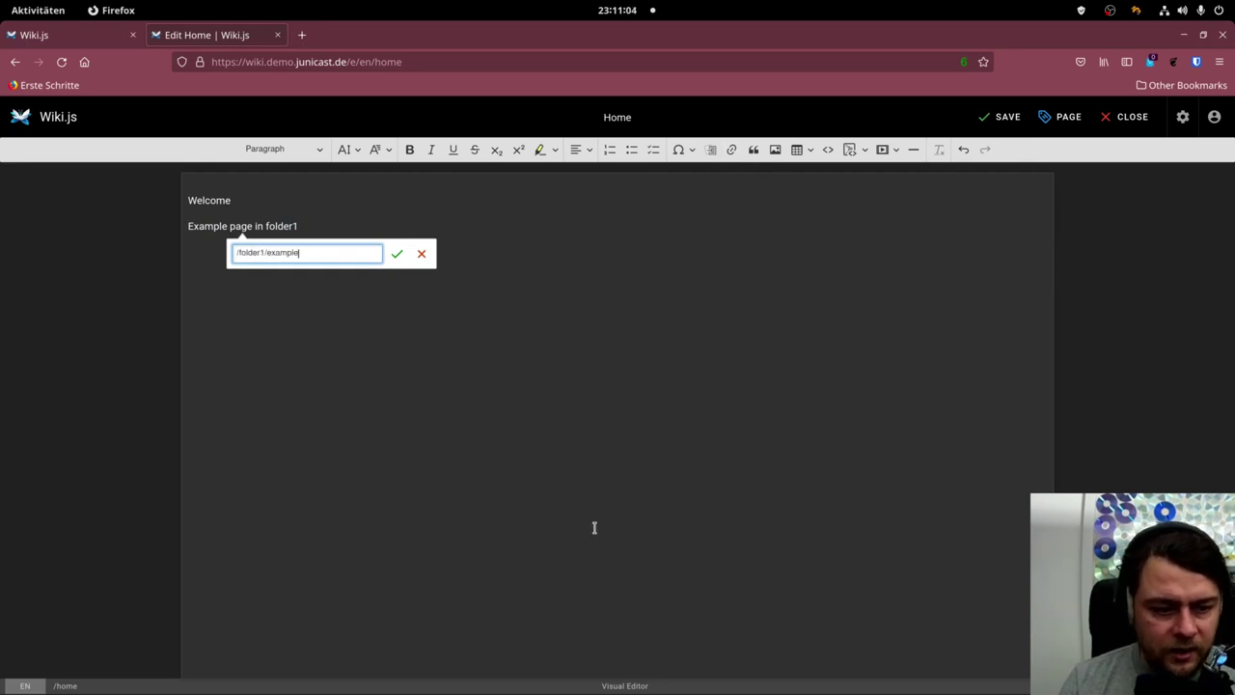
drag(348, 251, 158, 238)
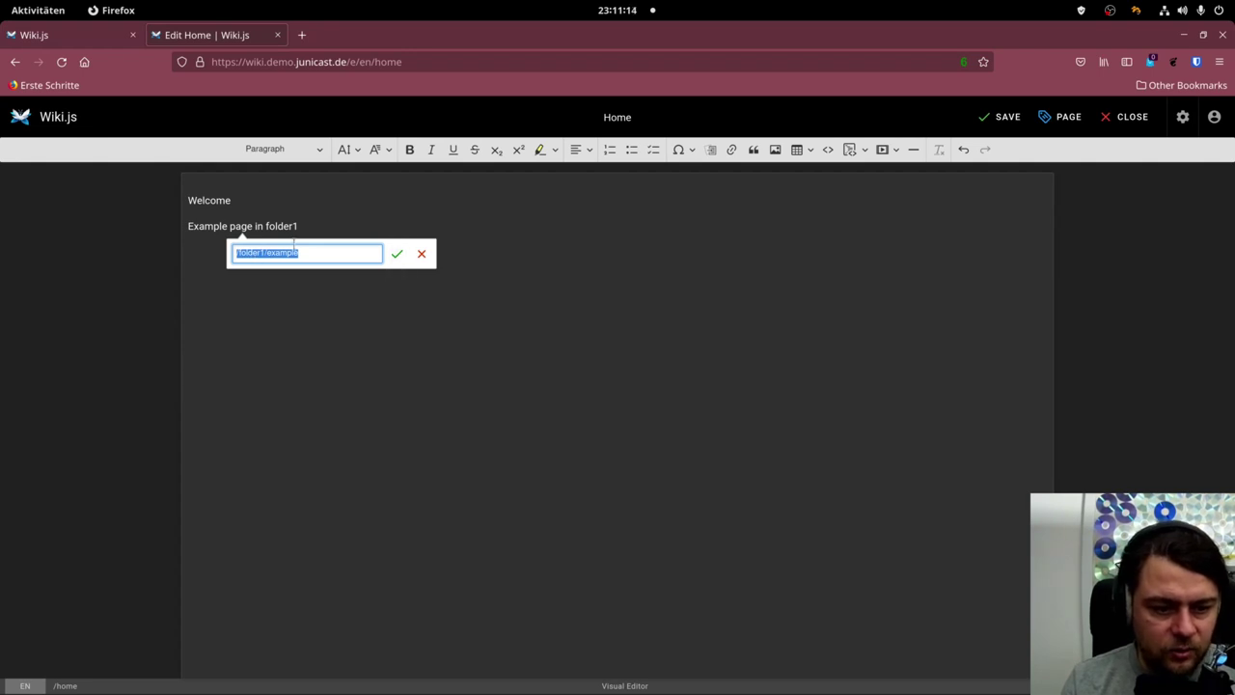
click(238, 253)
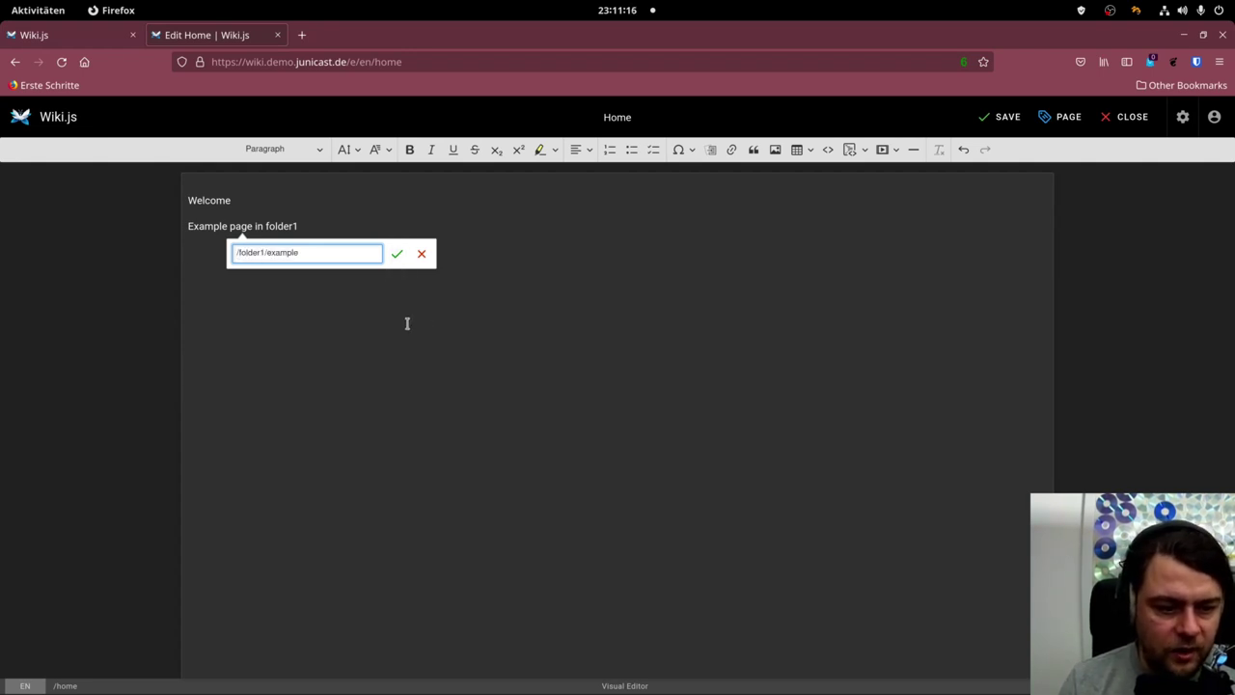
click(397, 256)
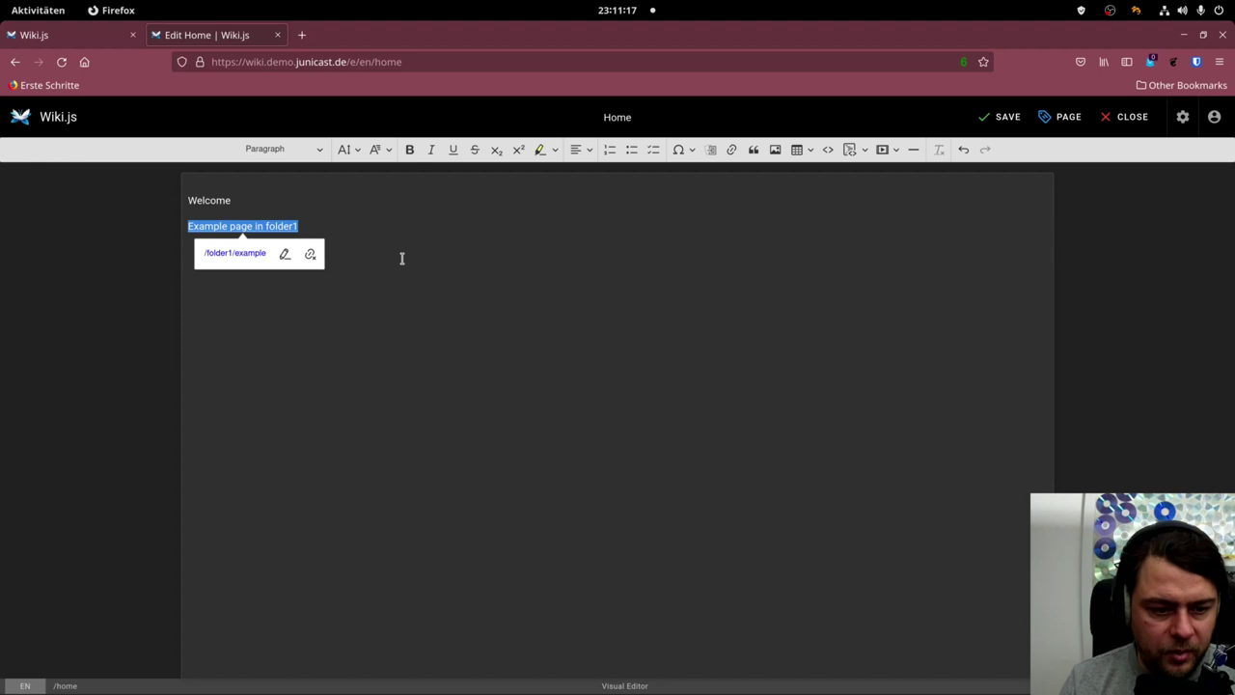
click(1017, 121)
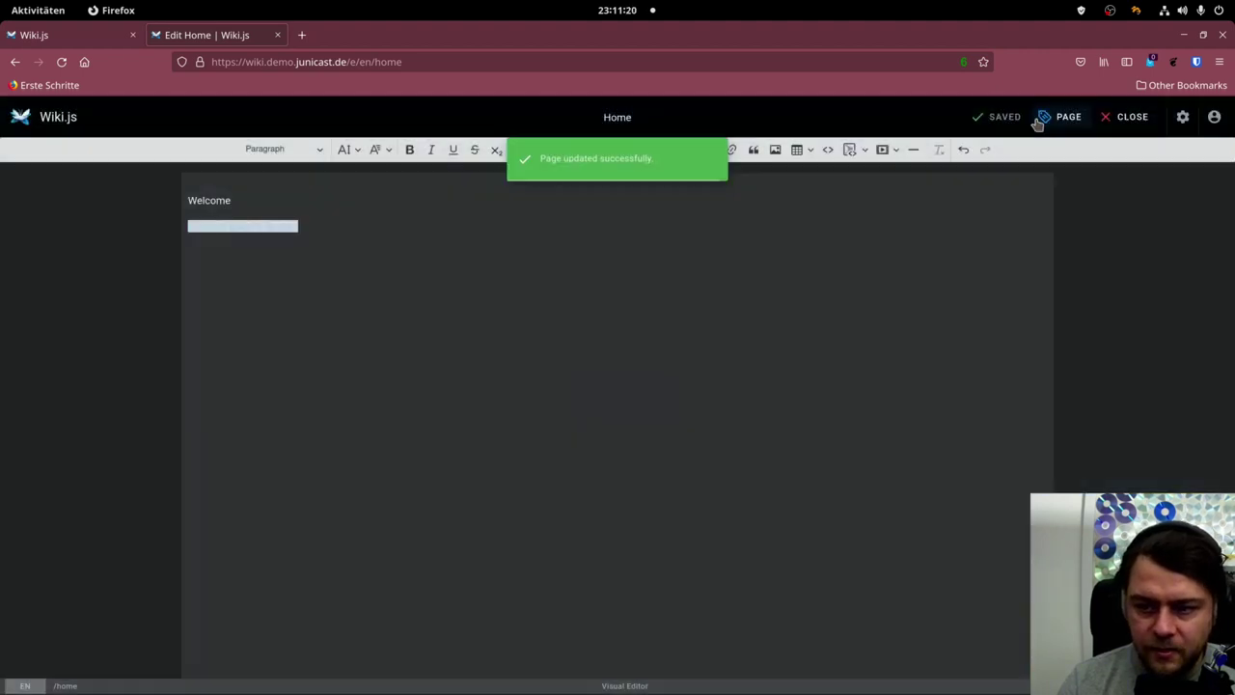
click(1121, 119)
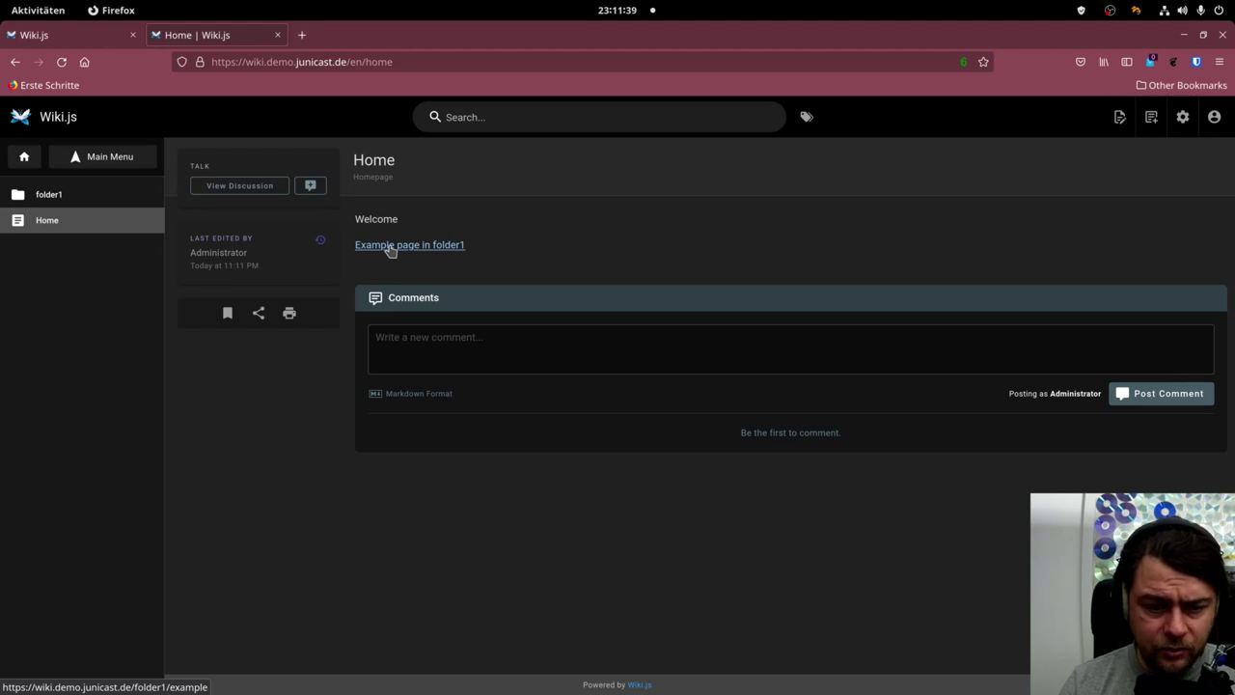
Try the new Example page link, then convert the Home page to the Markdown editor.
click(390, 246)
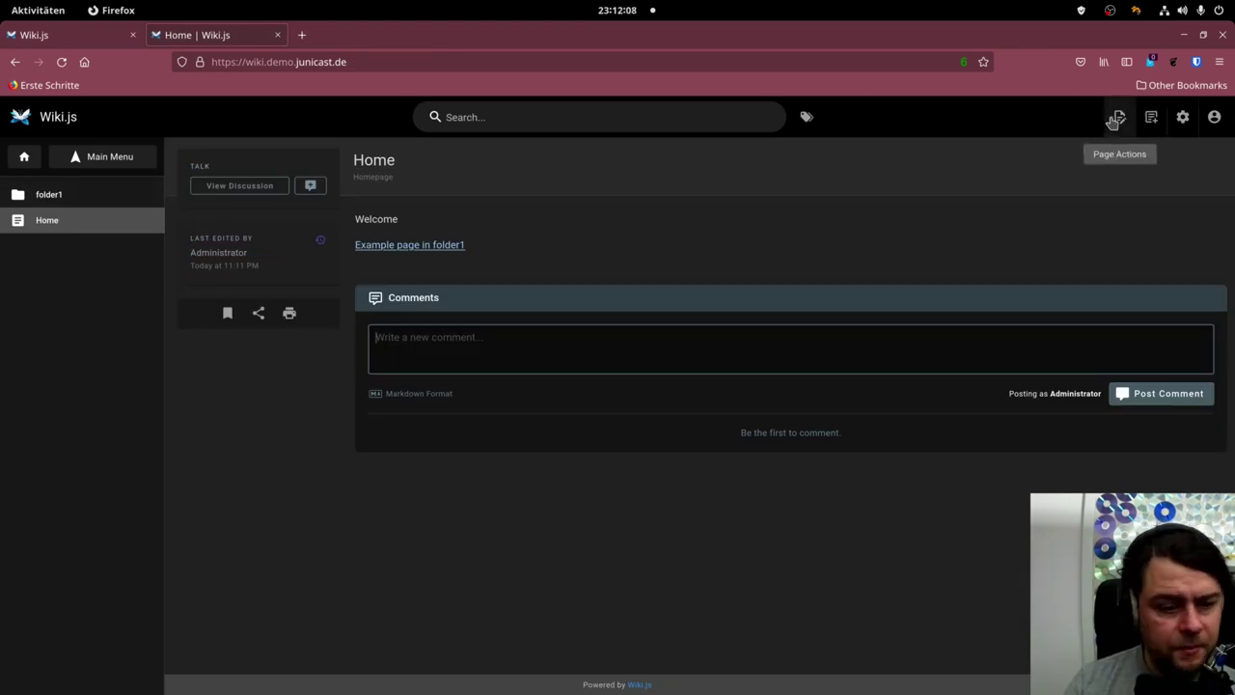
click(1116, 118)
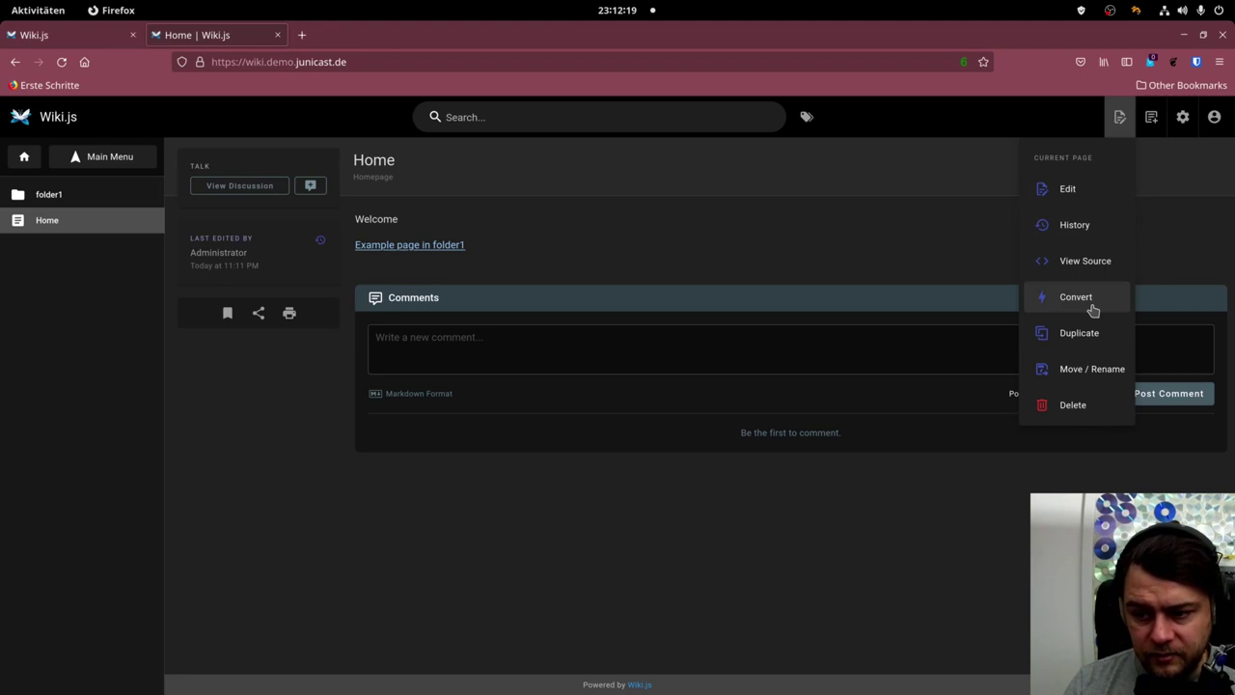
click(1093, 306)
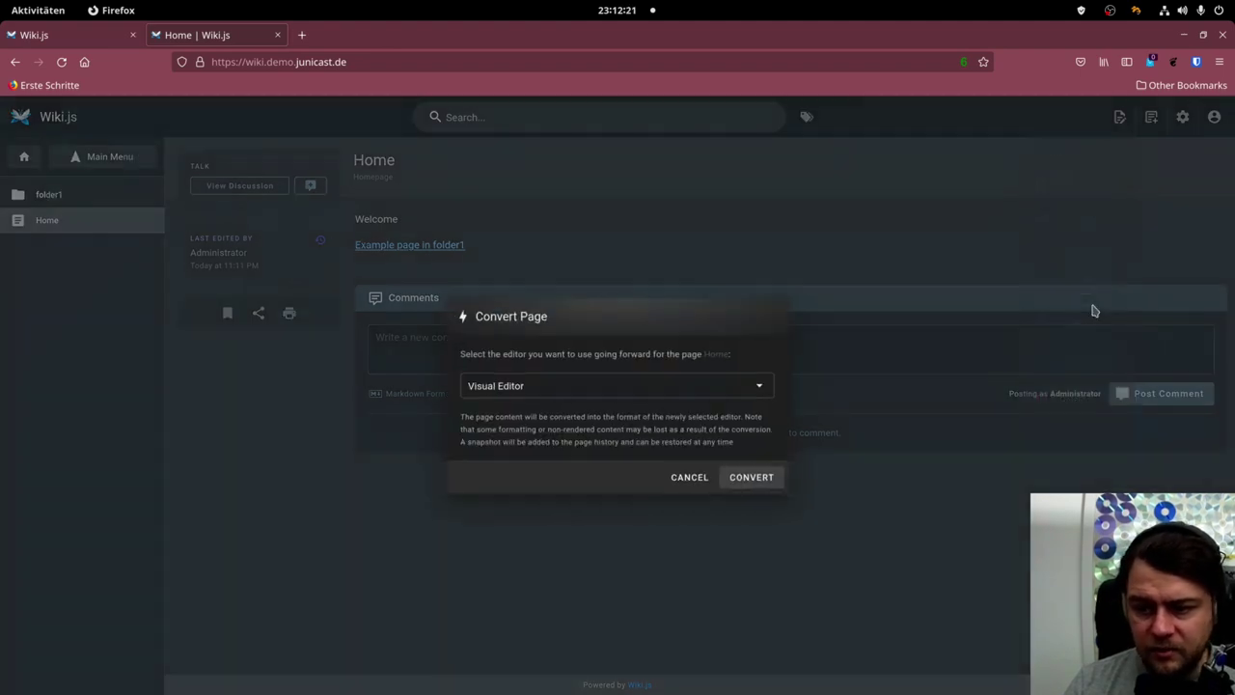
click(634, 385)
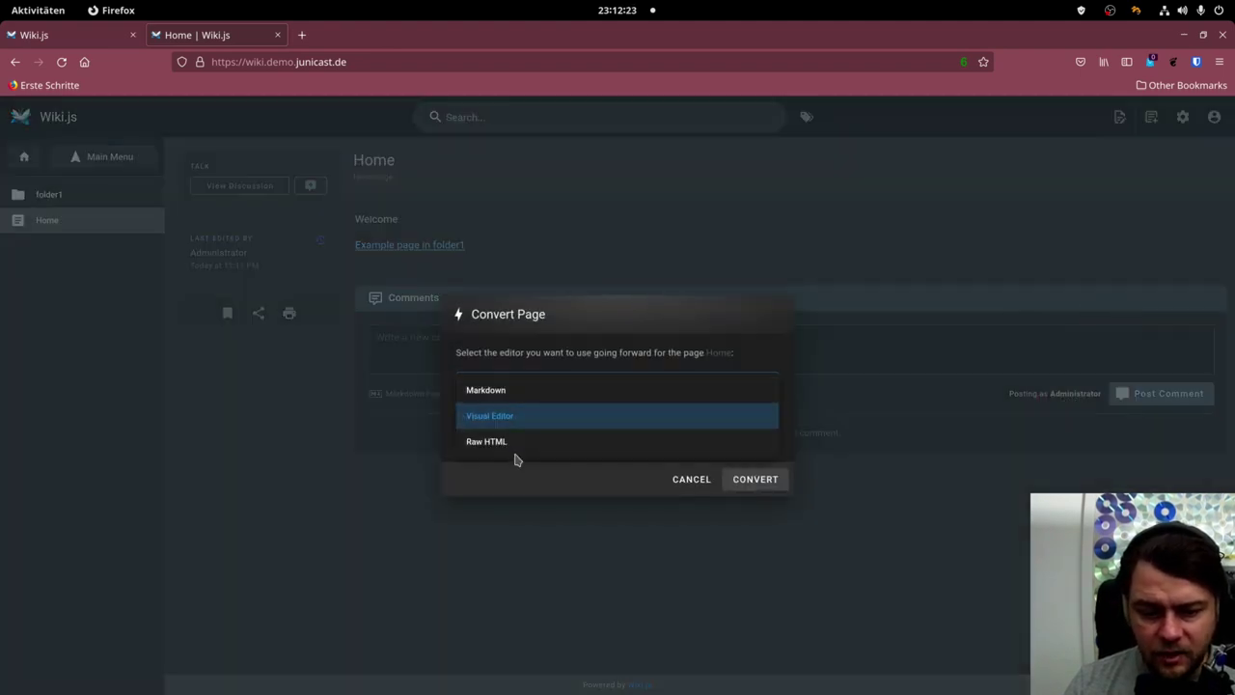
click(527, 394)
click(771, 482)
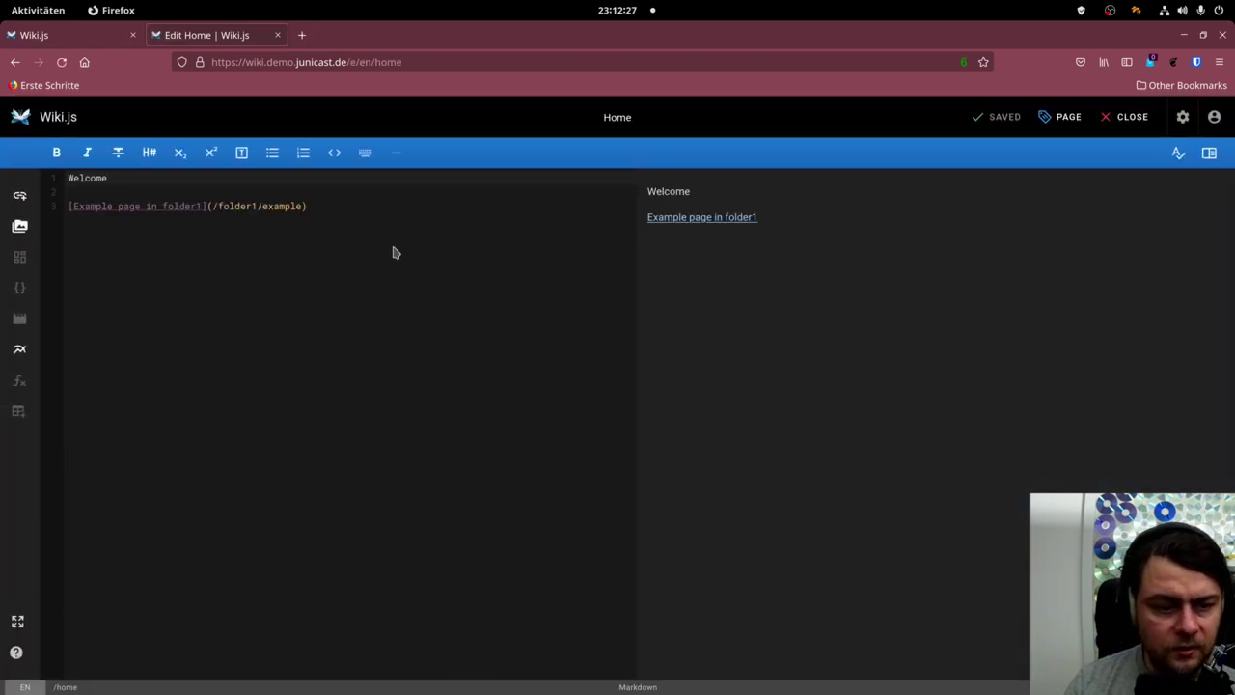
Add a three-item '* ' bullet list below the link in the Markdown source.
click(393, 238)
key(Return)
key(Return)
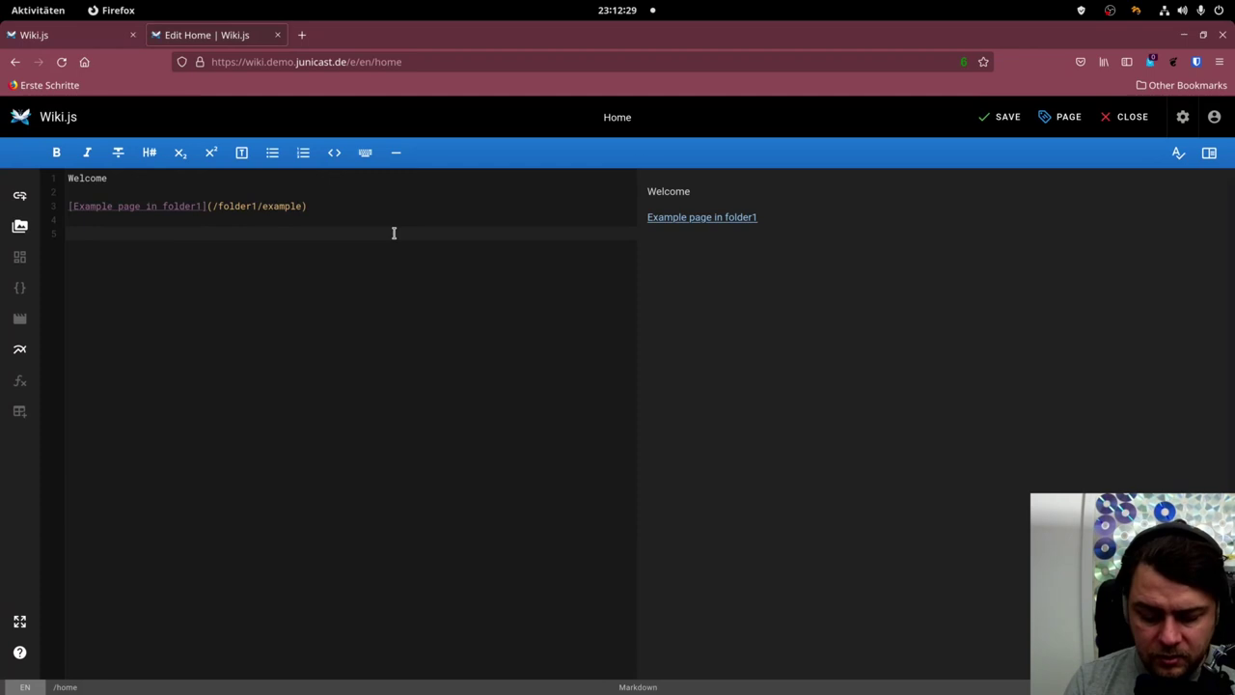
text(* djfkls)
key(Return)
text(* jhdksf)
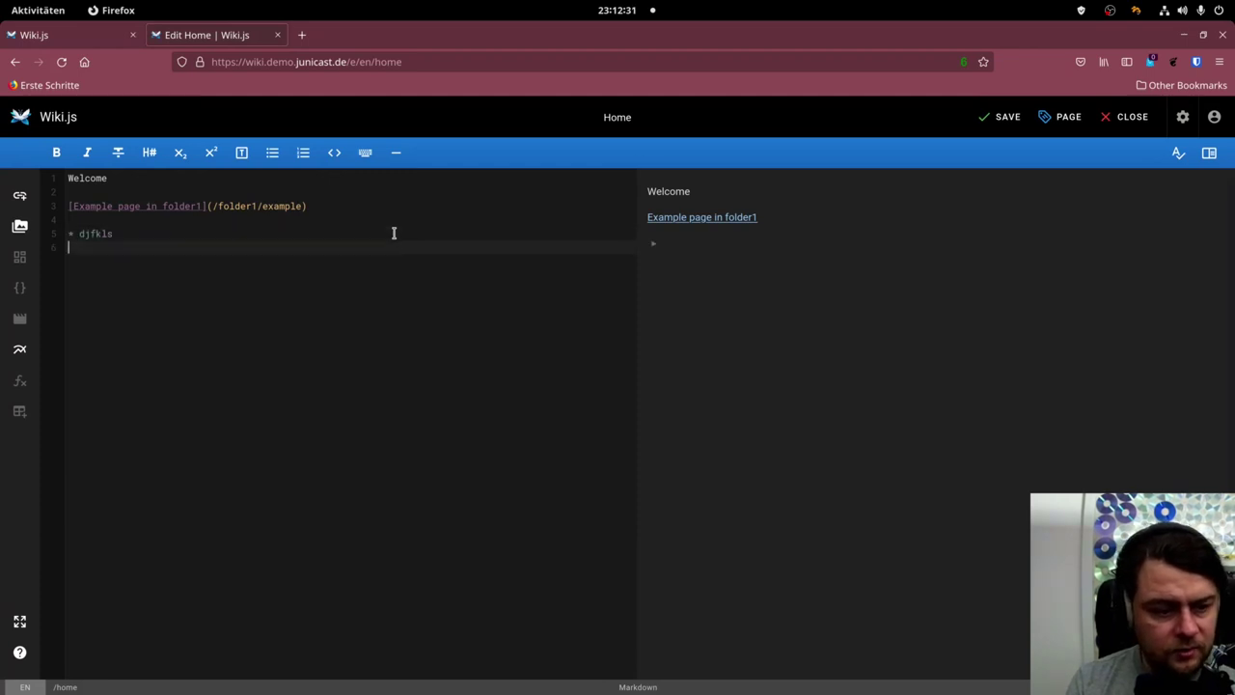
key(Return)
text(*j kldjfks)
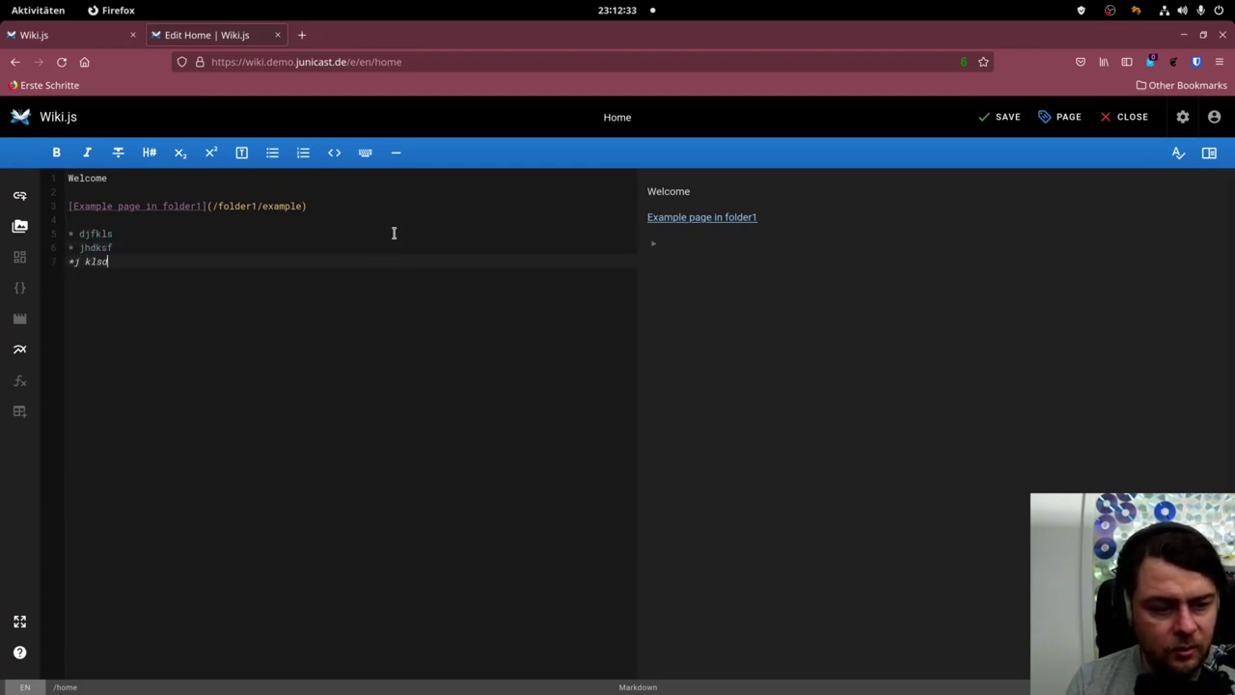
key(BackSpace)
key(BackSpace)
key(BackSpace)
key(BackSpace)
key(BackSpace)
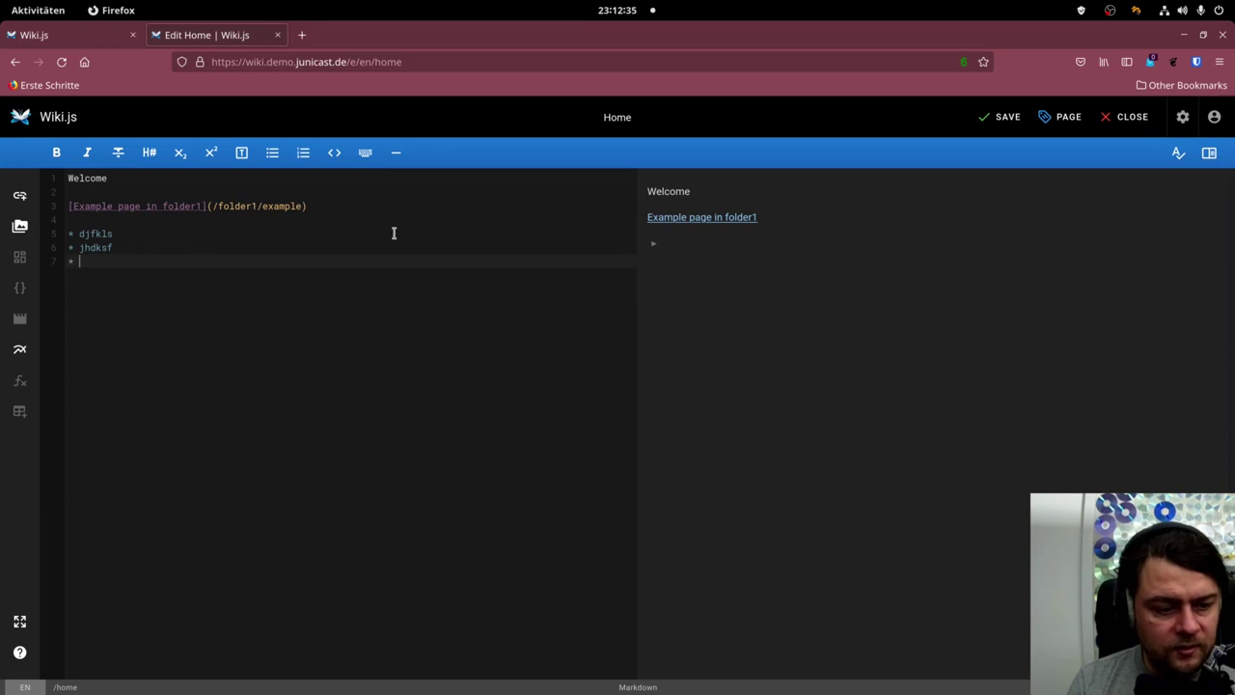
text(jskdlfjksdl)
key(Return)
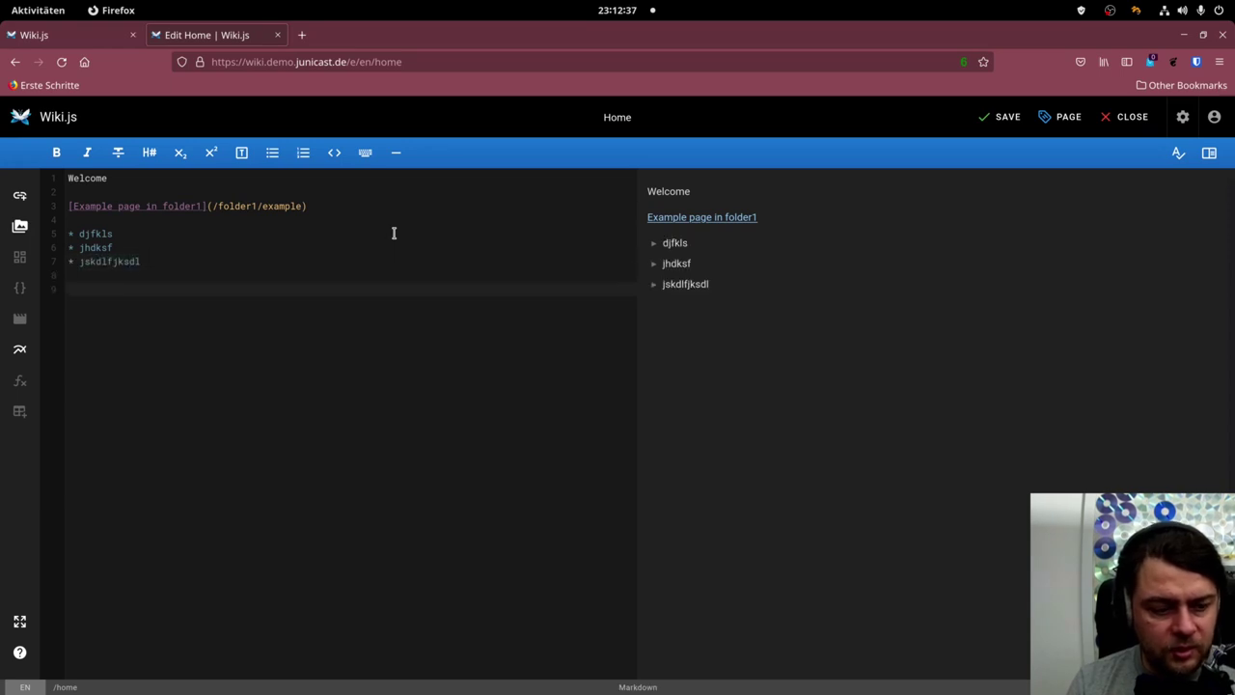
Add a placeholder paragraph with one *asterisk*-italic word and one _underscore_-emphasised word.
text(jskdlfj ksldjfklsdj fk*)
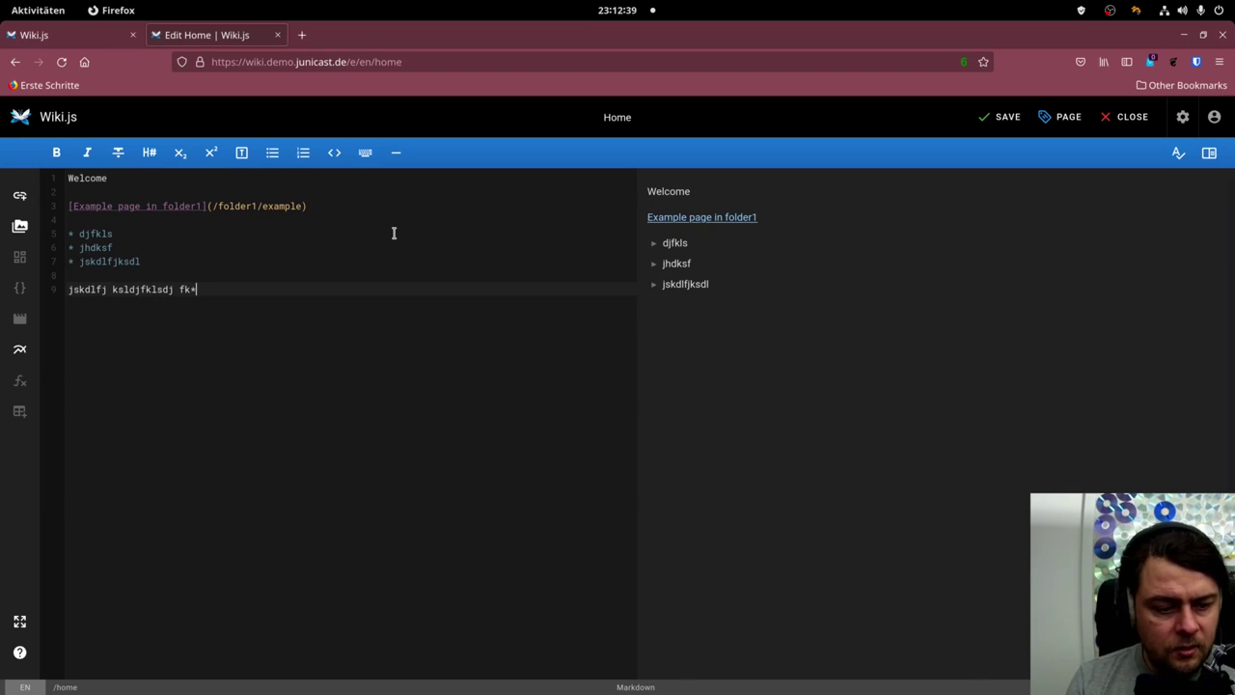
key(BackSpace)
text(*jskdlfj)
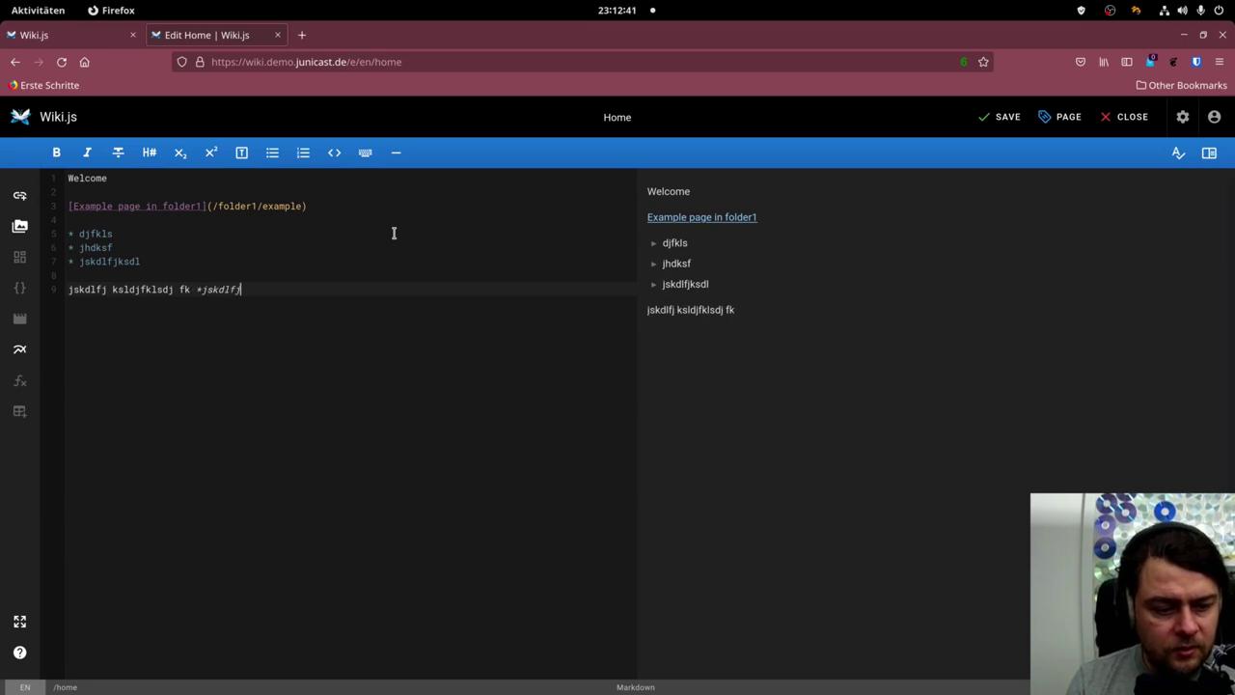
text(kdsl*   jfkslj)
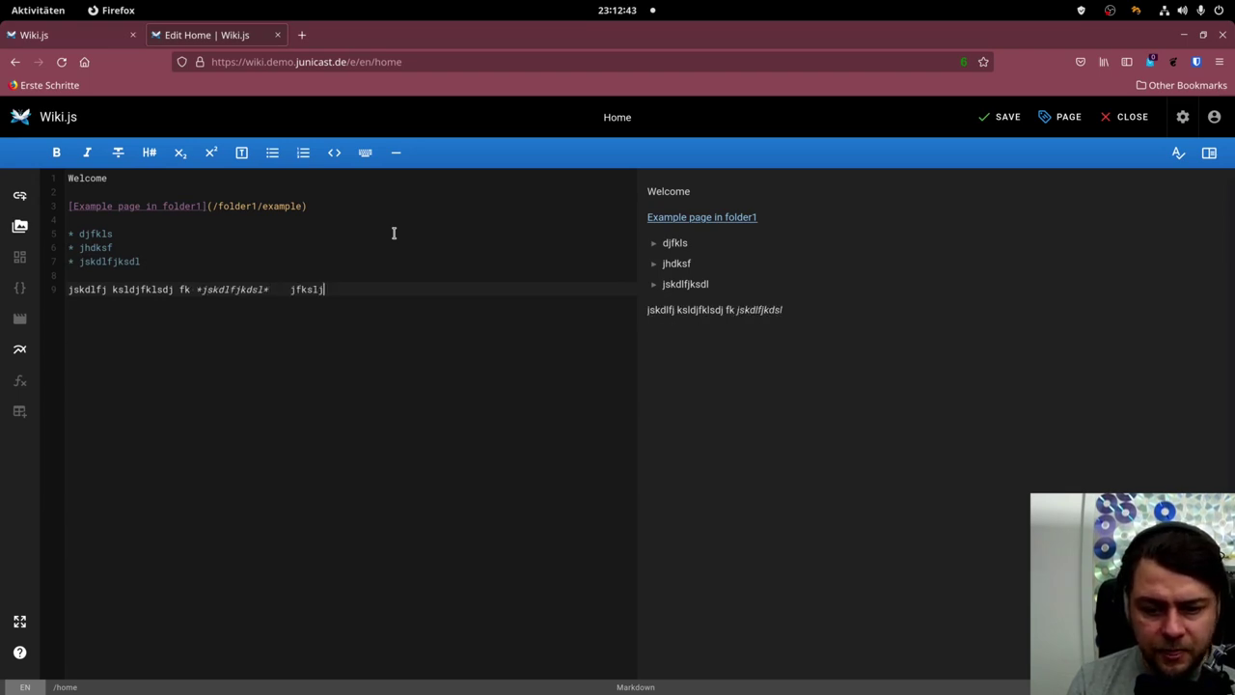
text(dfkl _  jdsk)
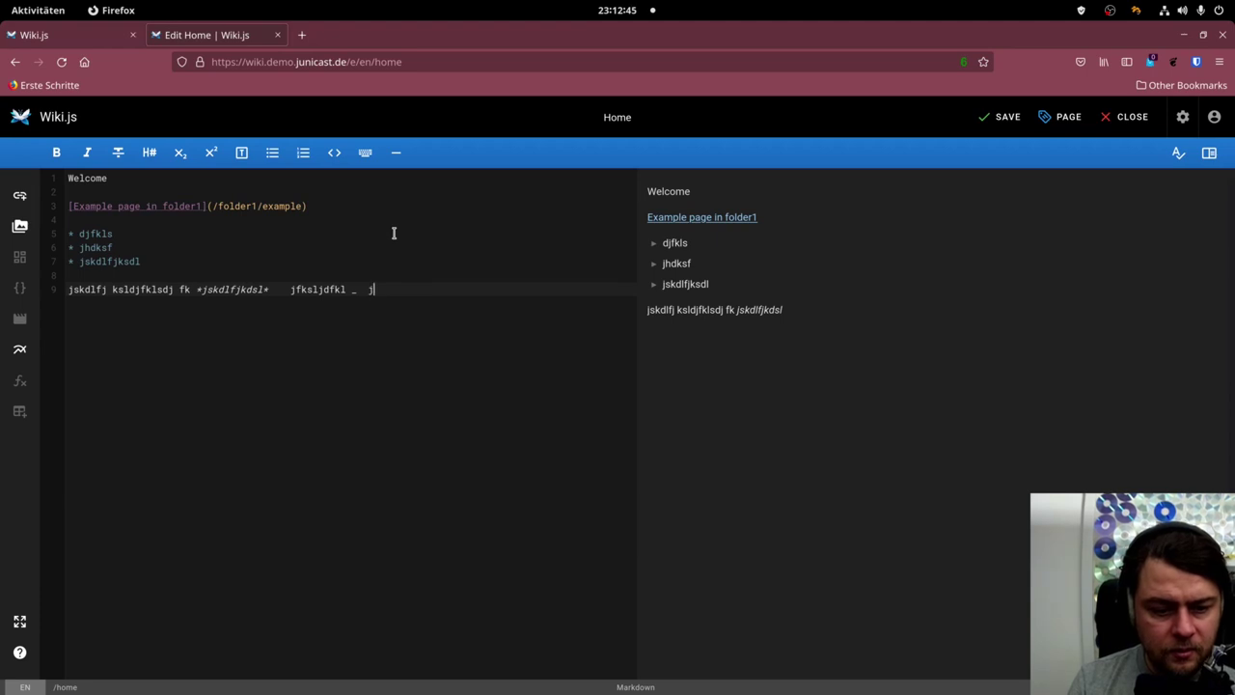
key(BackSpace)
text(jdskflj)
key(BackSpace)
key(BackSpace)
key(BackSpace)
key(BackSpace)
key(BackSpace)
key(BackSpace)
key(BackSpace)
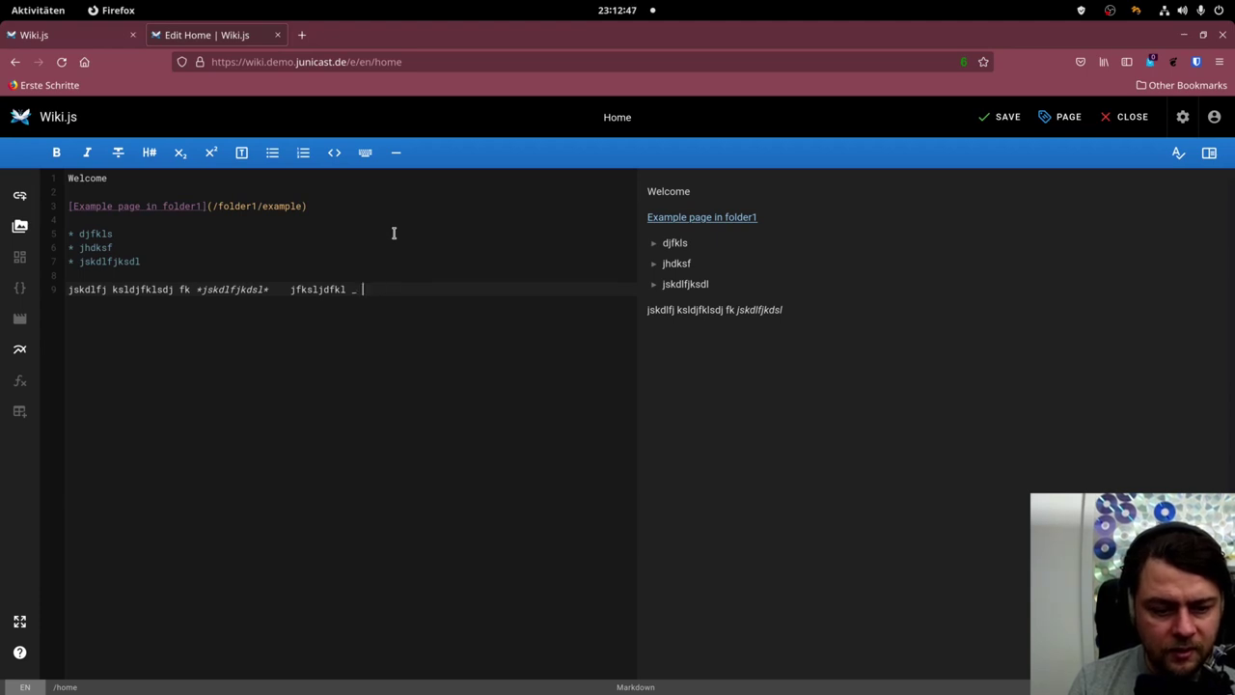
text(jdskfljdskl_.)
key(Return)
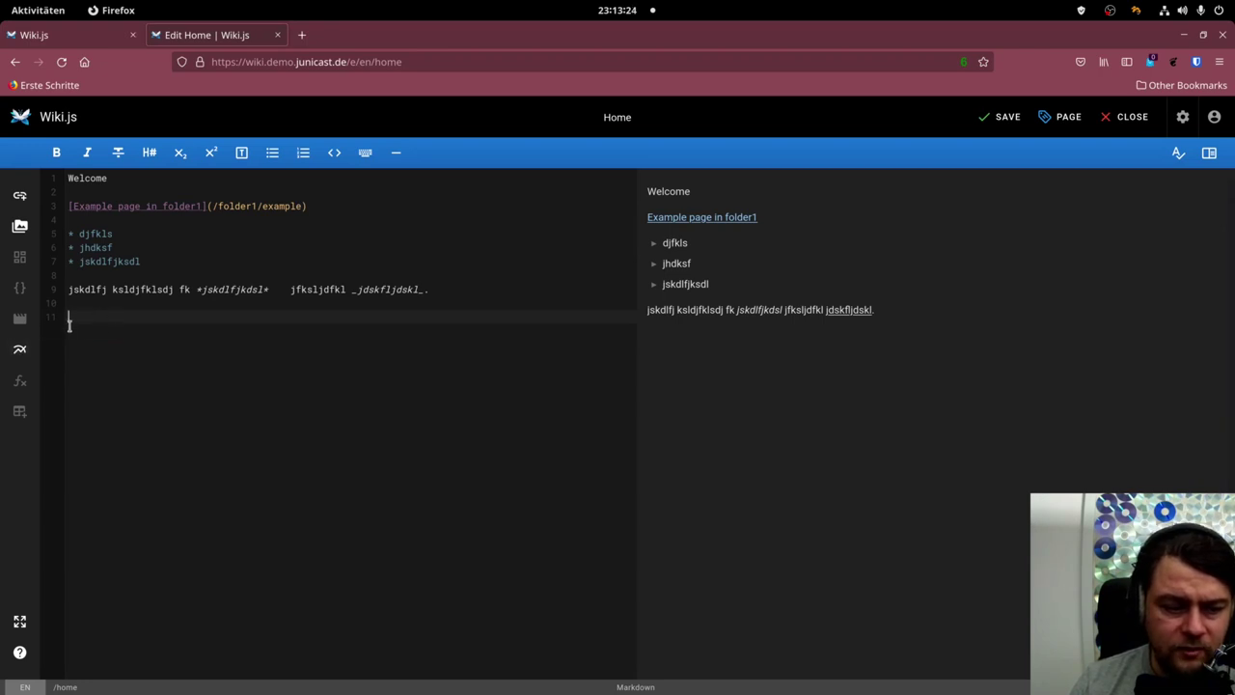
Draw a new diagram with an ellipse and a cylinder joined by a connector, and save it.
click(21, 352)
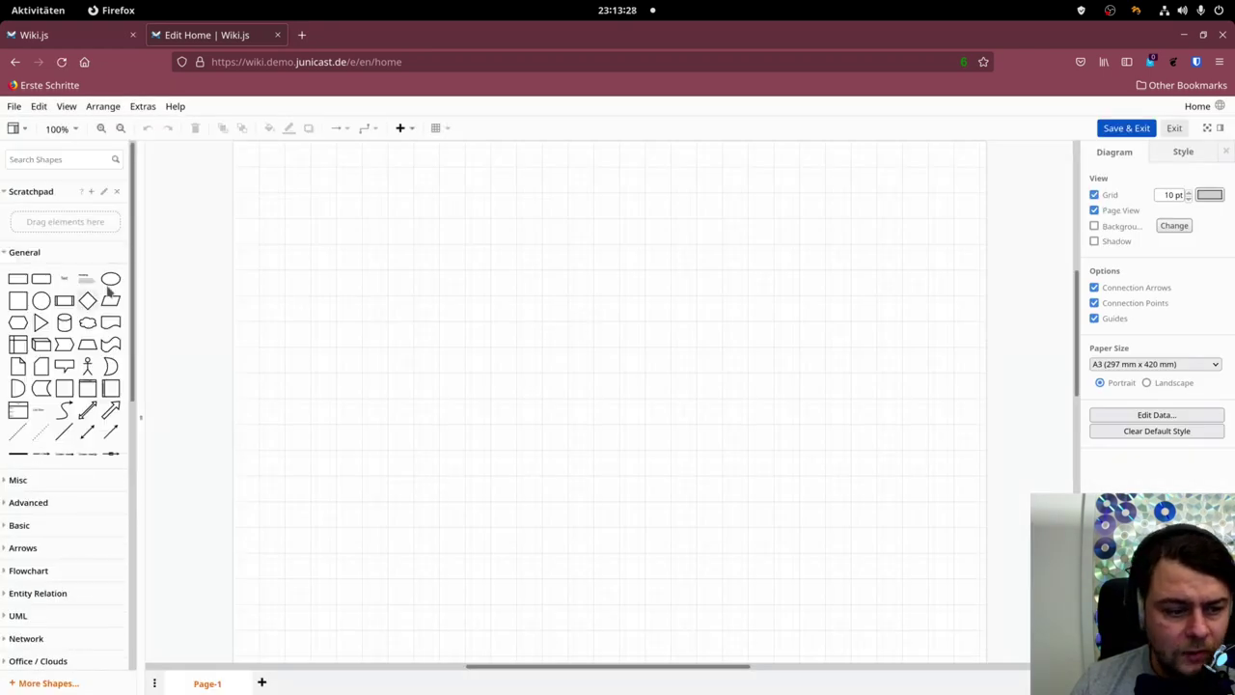
drag(110, 278, 537, 314)
drag(63, 323, 439, 205)
click(66, 410)
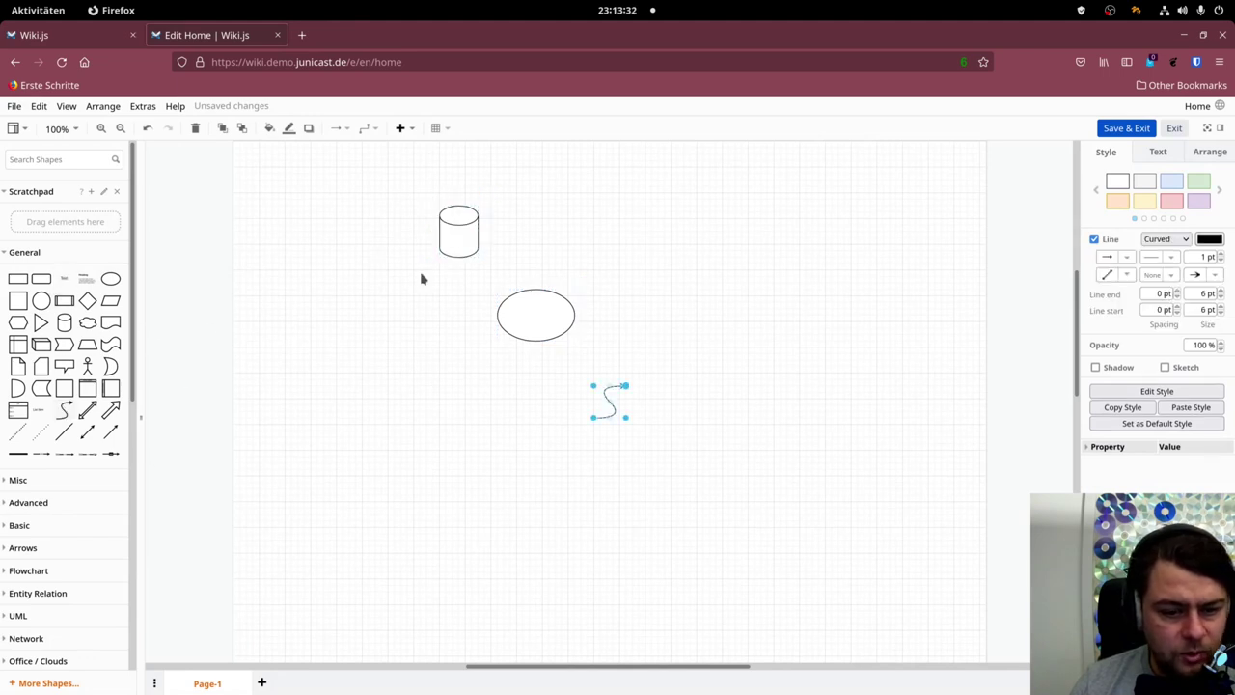
drag(625, 386, 459, 256)
drag(591, 424, 540, 294)
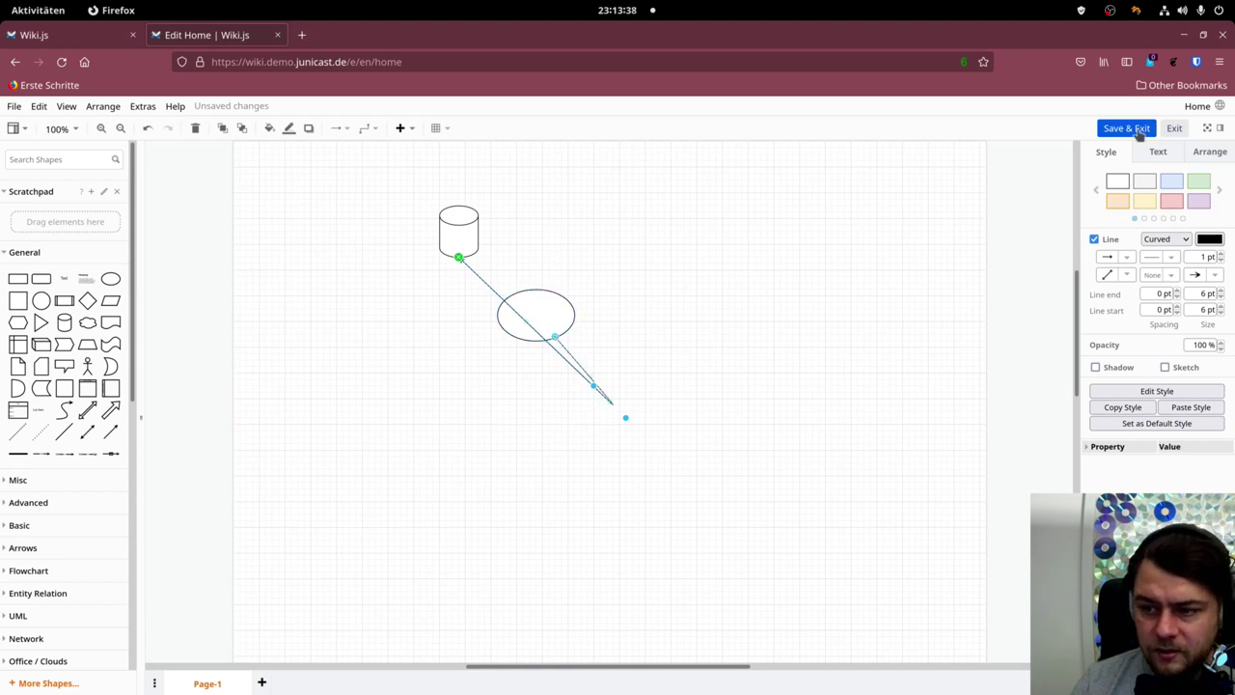
click(1127, 129)
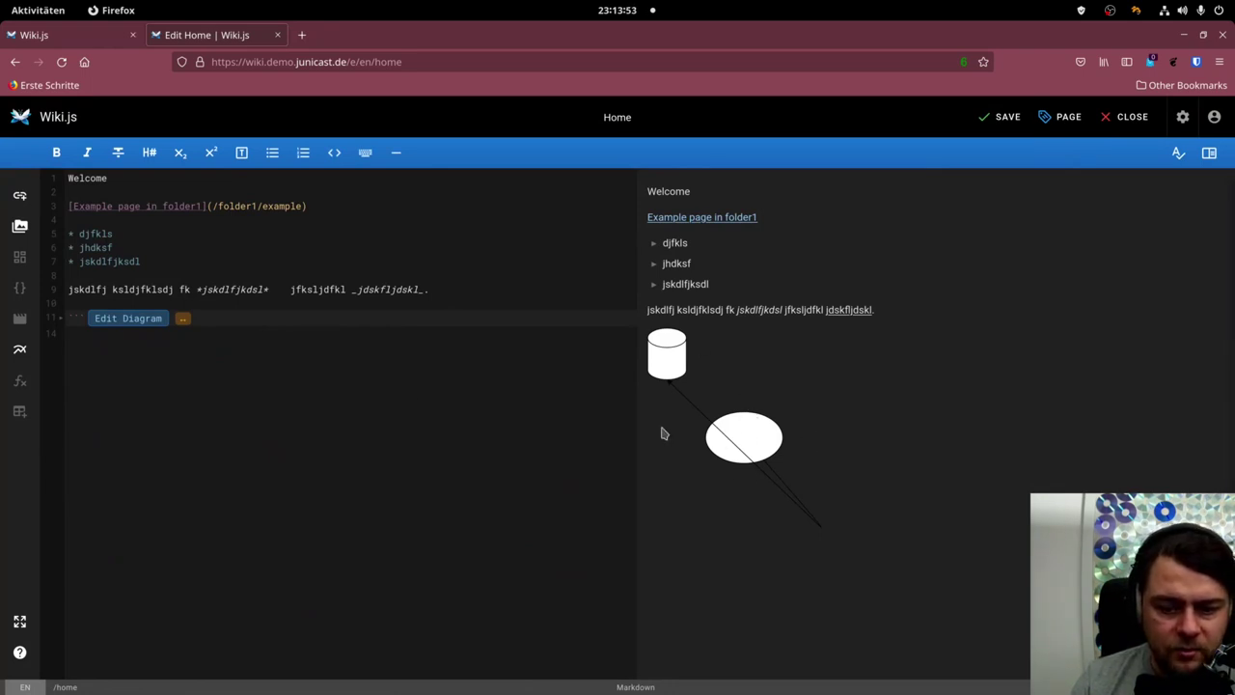
Reshape the diagram's connector into a curve looping out to the left.
click(116, 327)
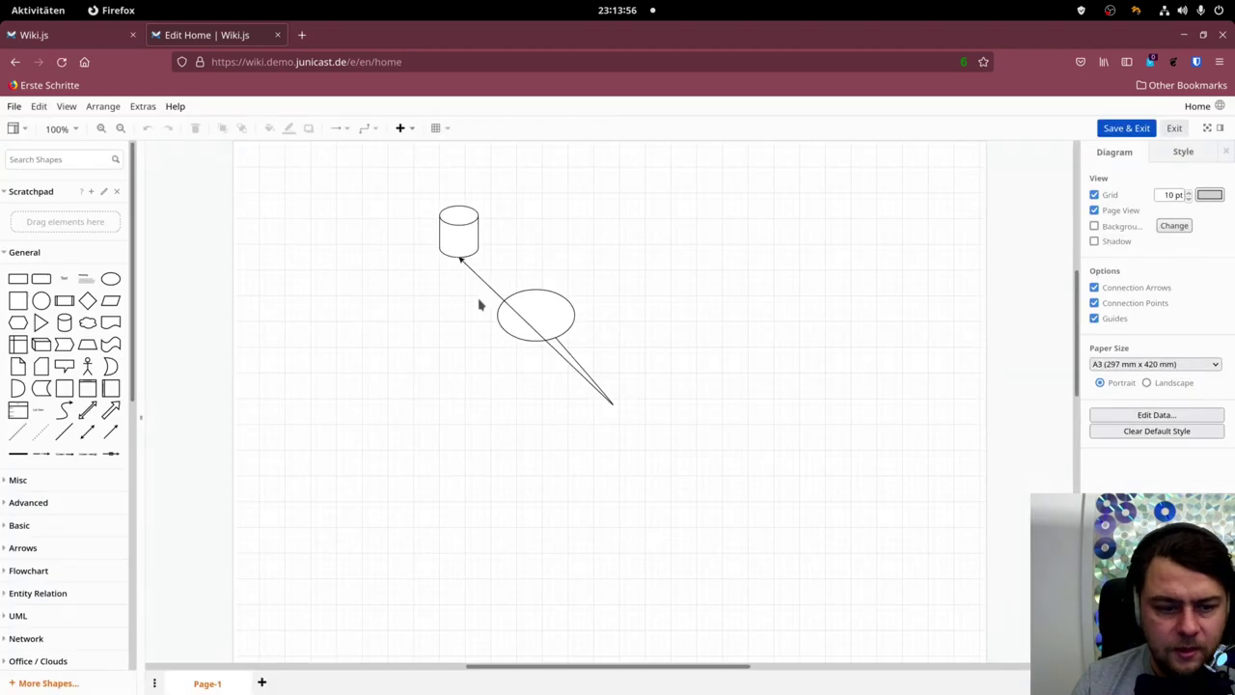
click(608, 401)
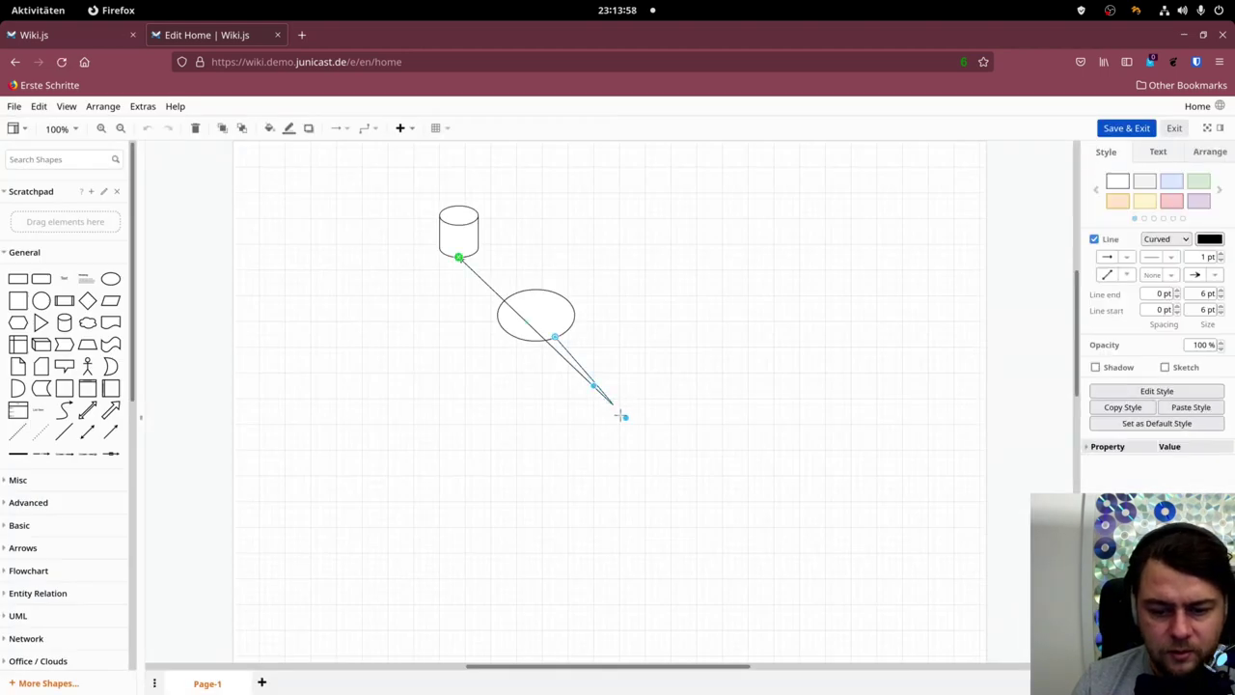
drag(625, 418, 355, 372)
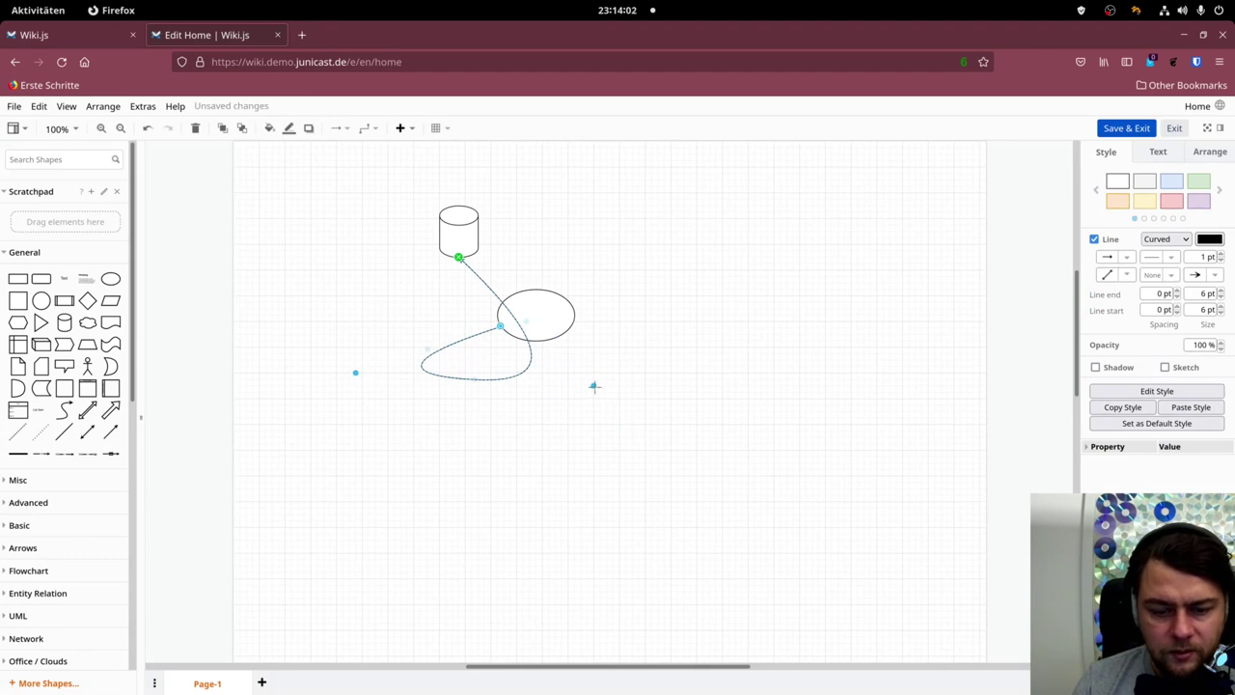
drag(595, 386, 369, 294)
click(882, 294)
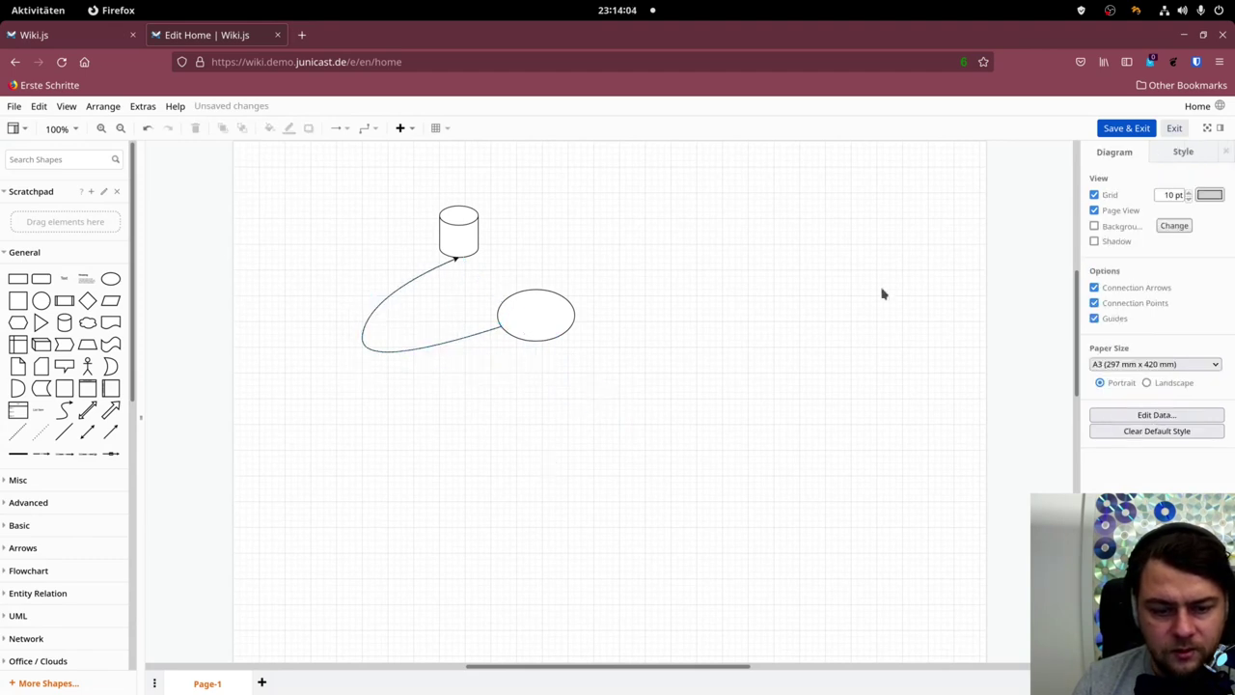
click(390, 292)
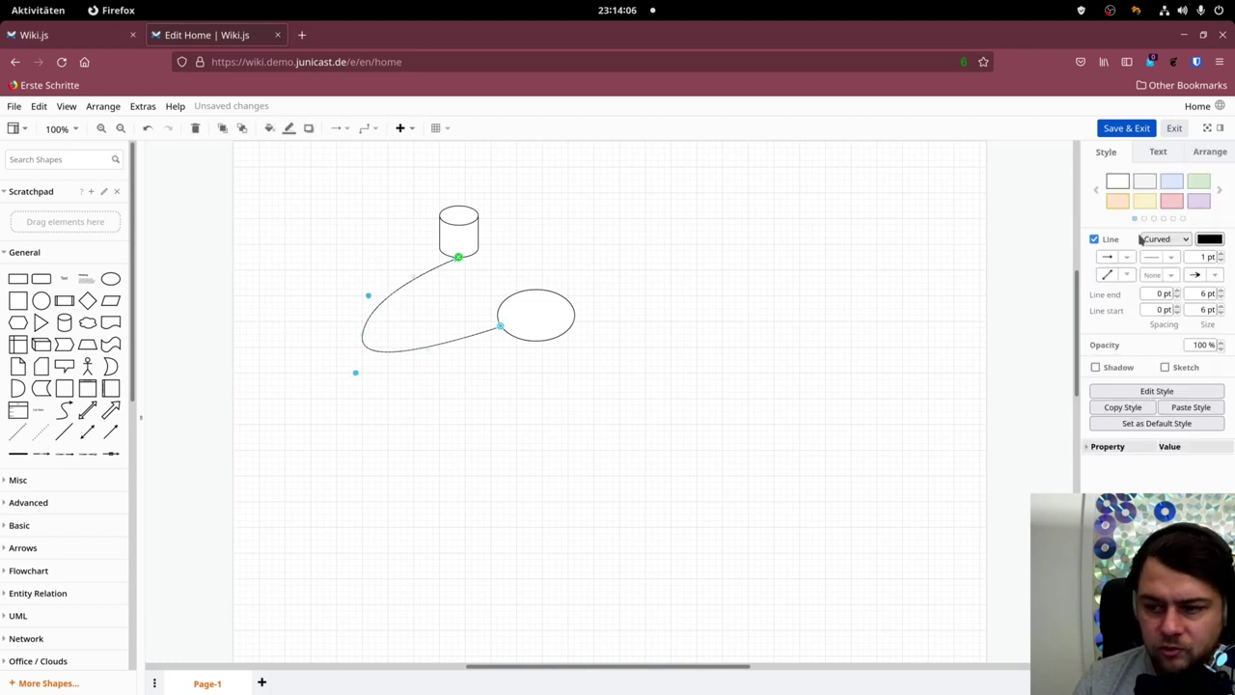
click(1207, 276)
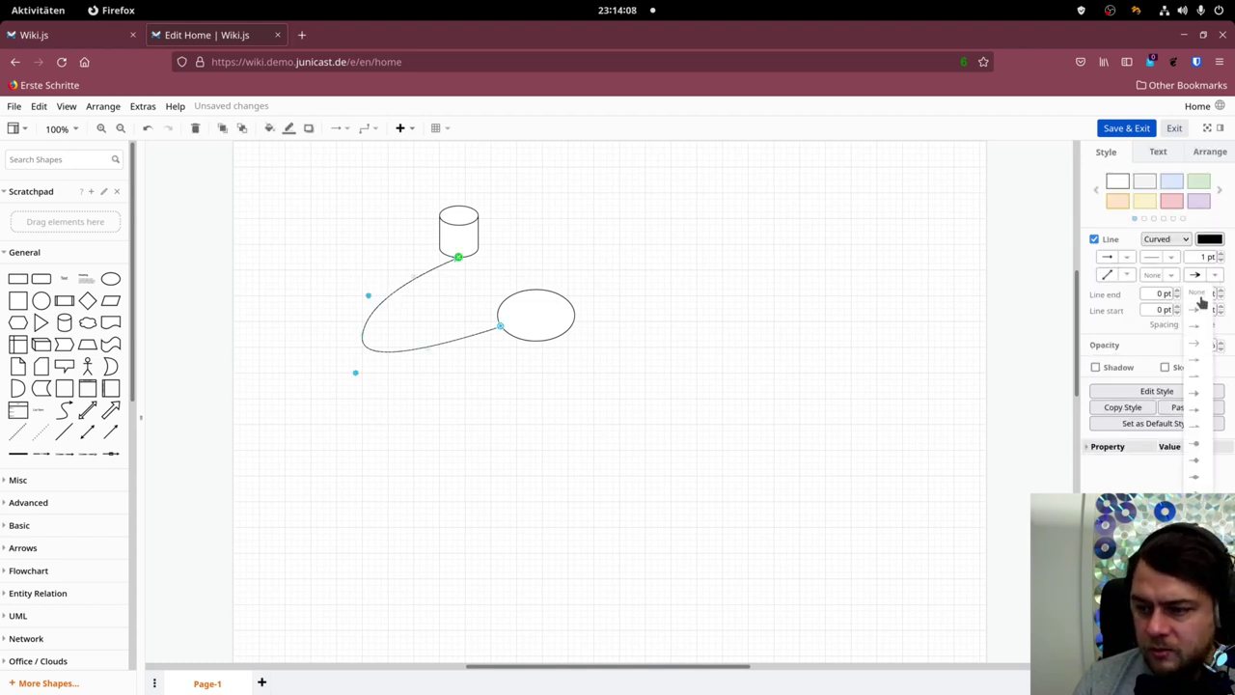
click(772, 281)
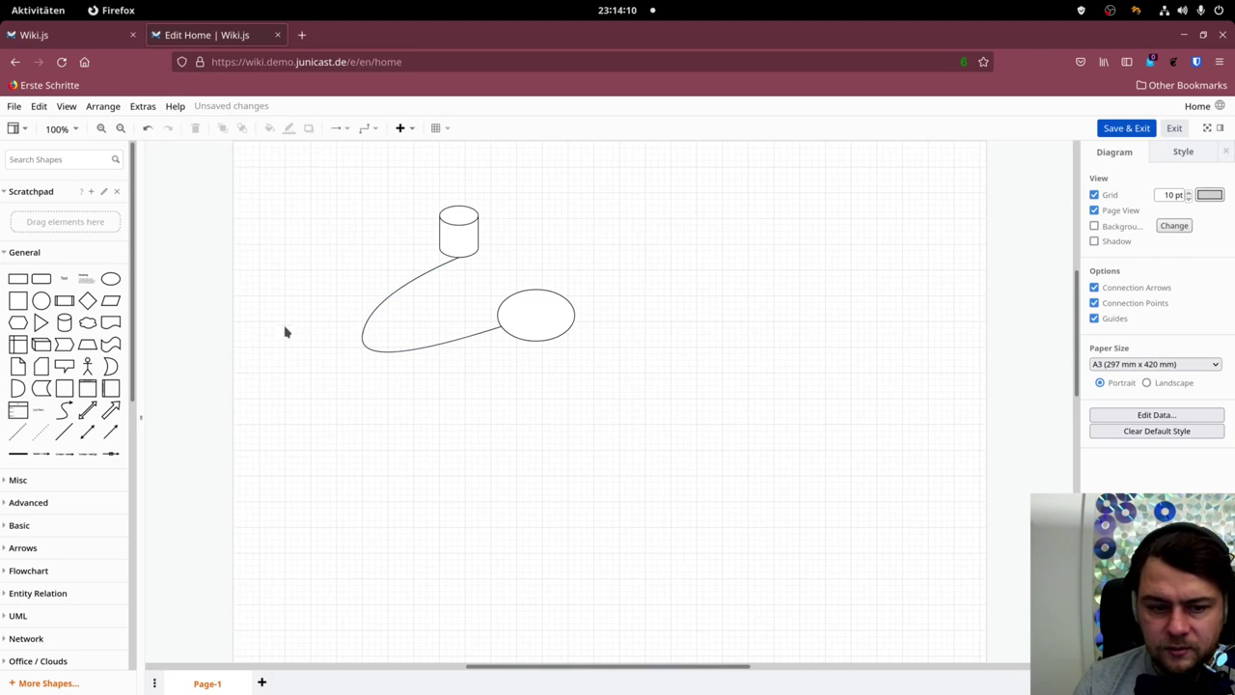
Fill the cylinder orange and the ellipse light purple, then save the diagram.
click(455, 222)
click(1117, 201)
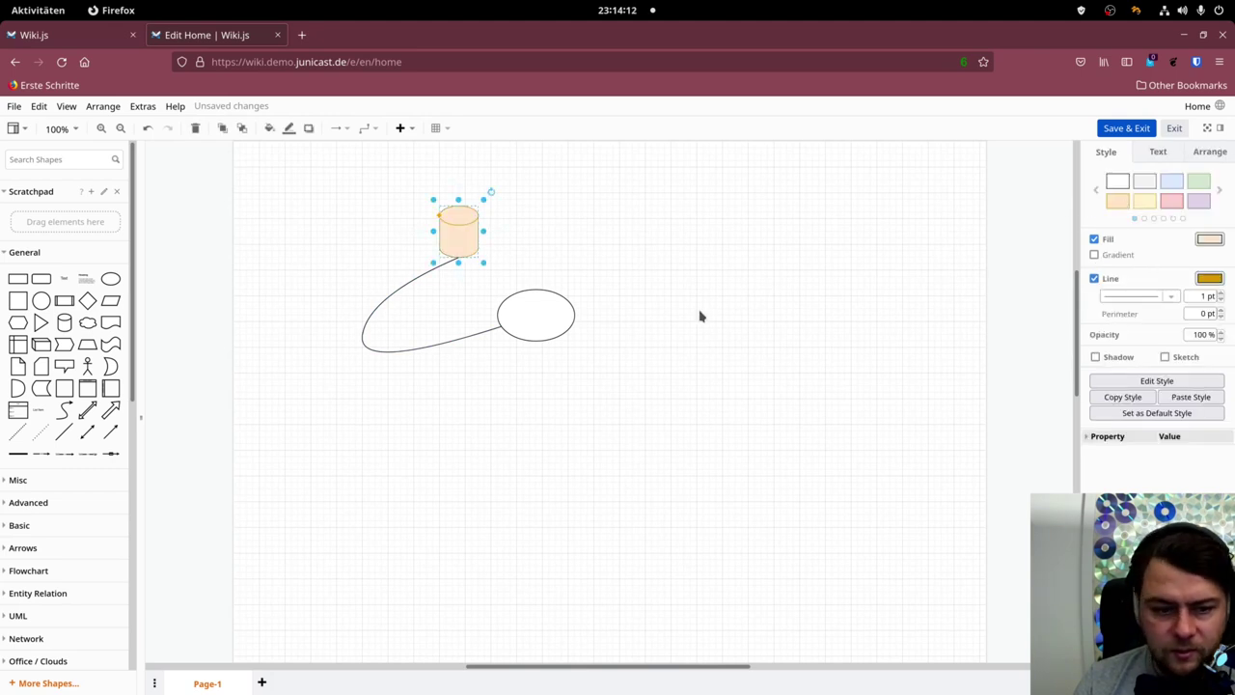
click(698, 315)
click(557, 303)
click(1198, 202)
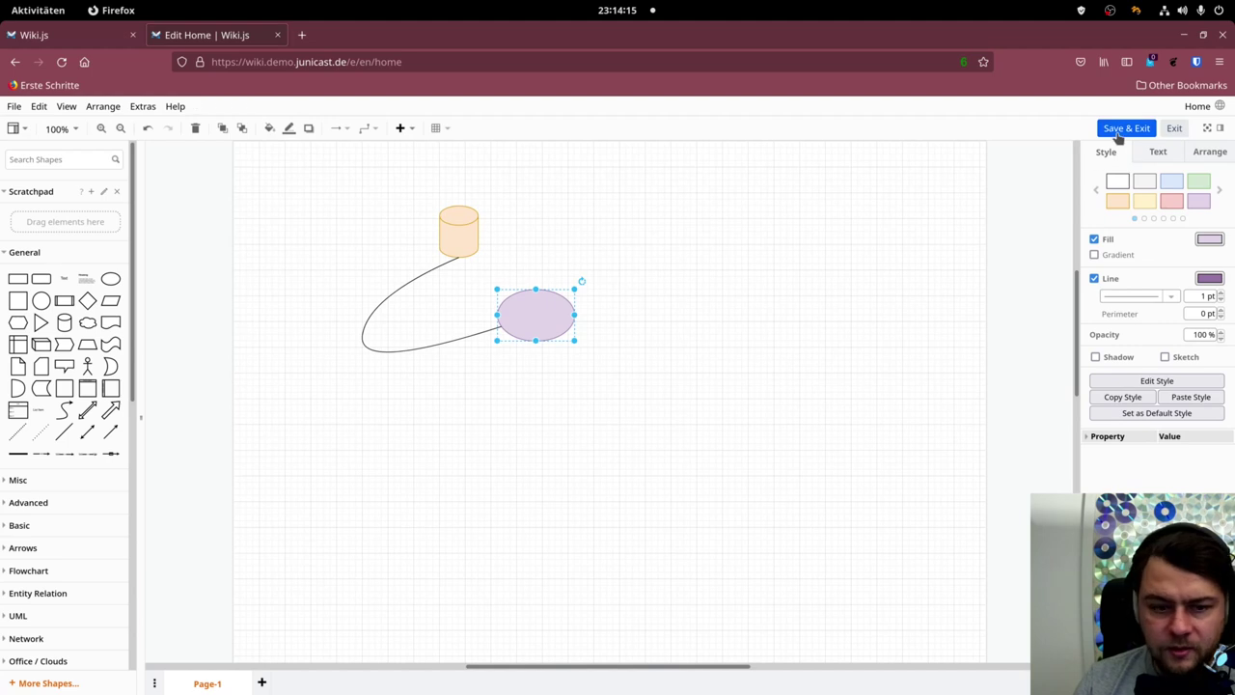
click(1126, 127)
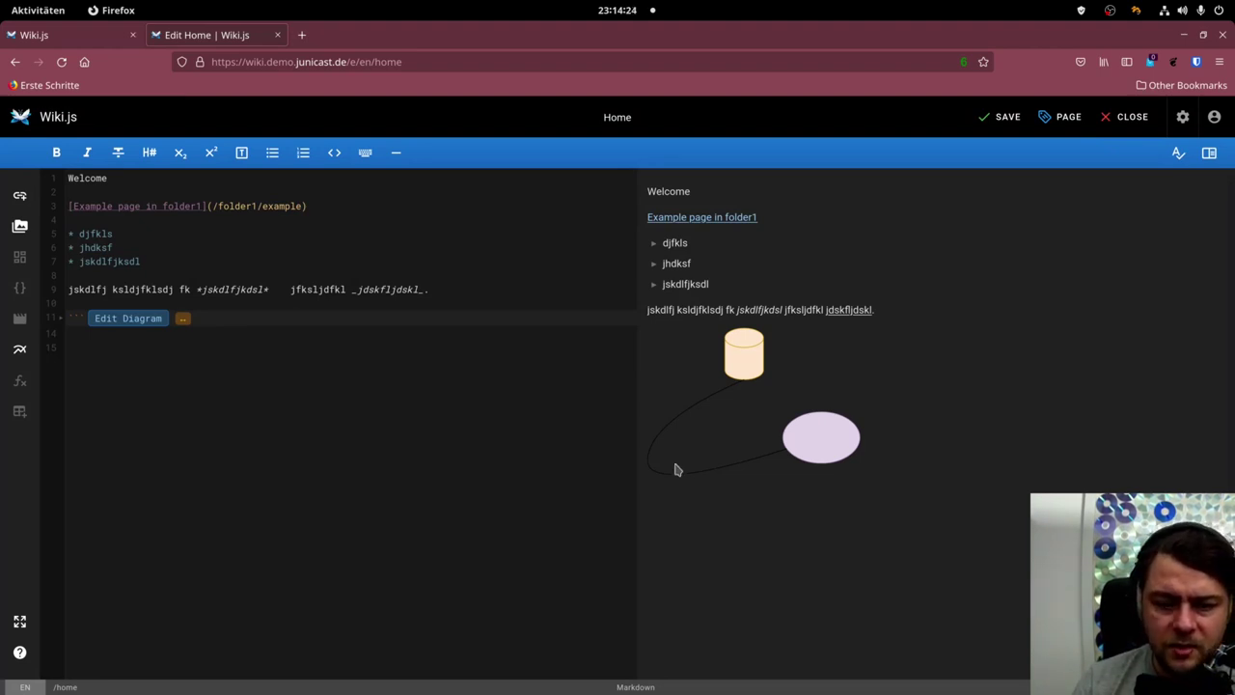
Save the Home page, convert it to the Visual Editor, and close the editor.
click(1008, 116)
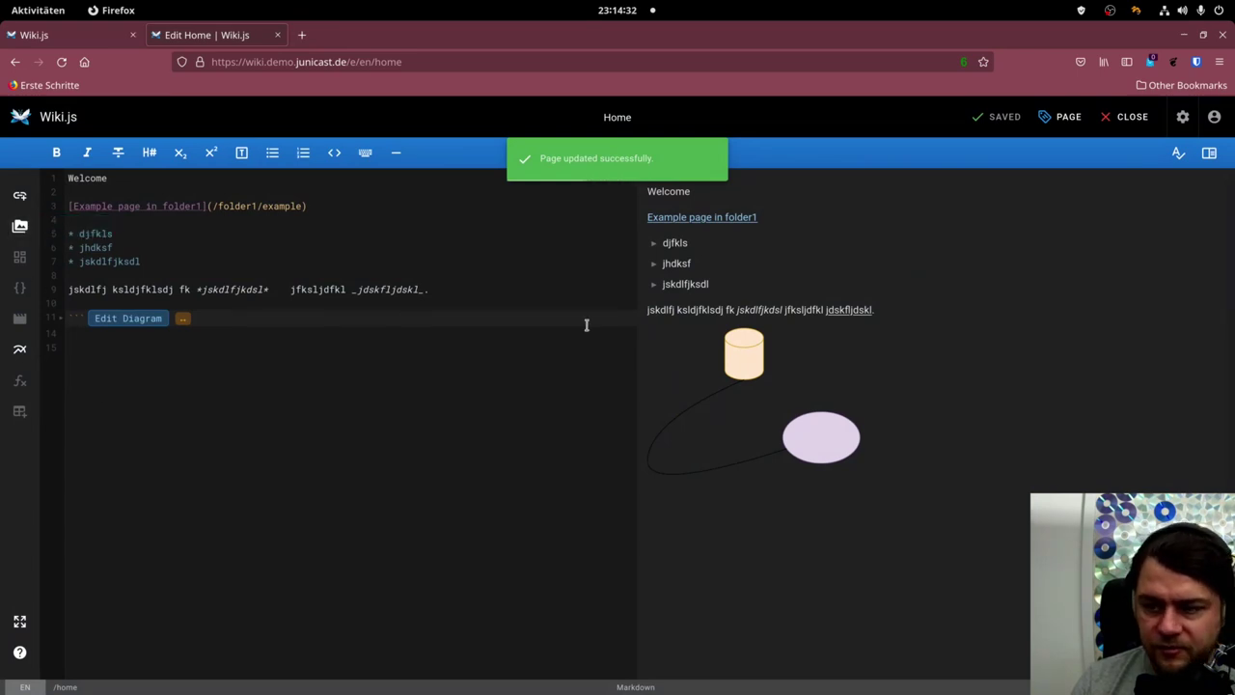
click(1131, 116)
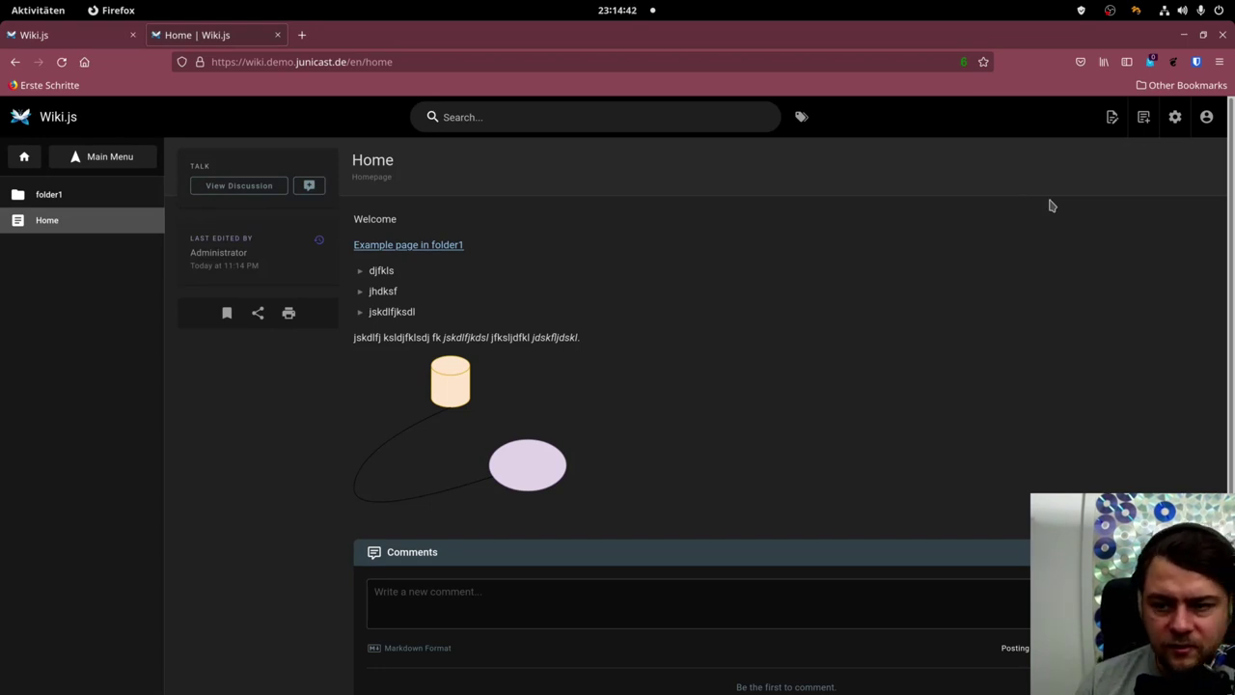
click(1112, 116)
click(1071, 299)
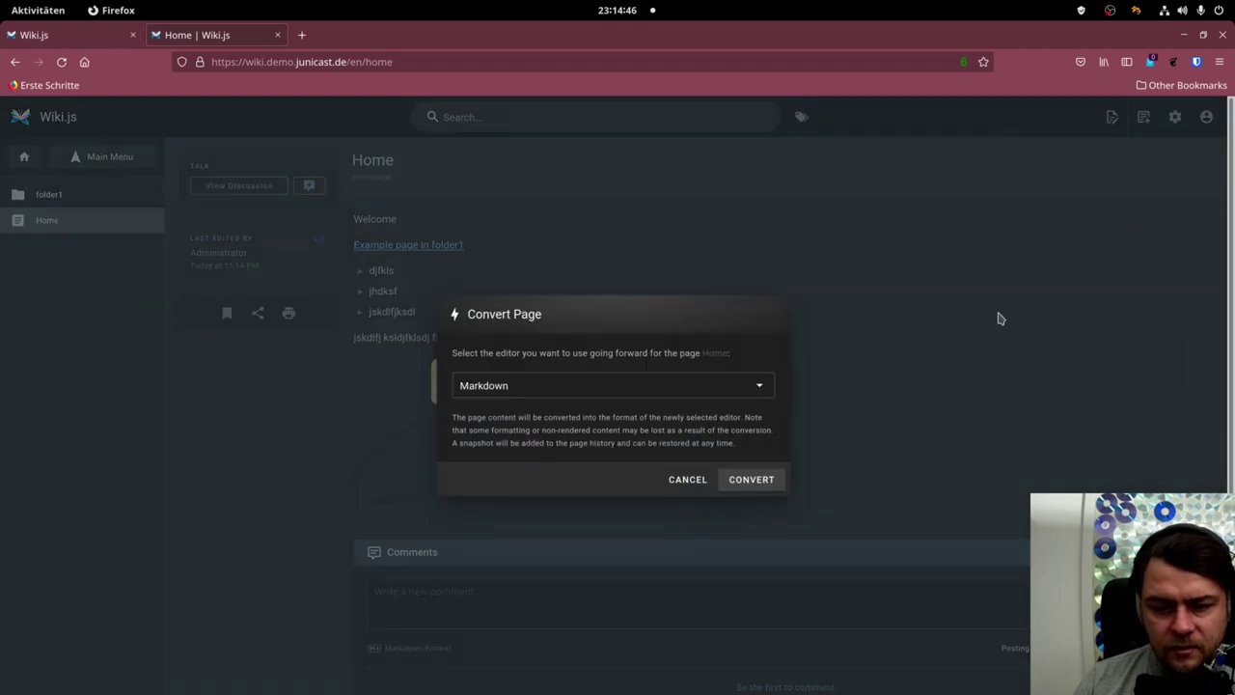
click(583, 405)
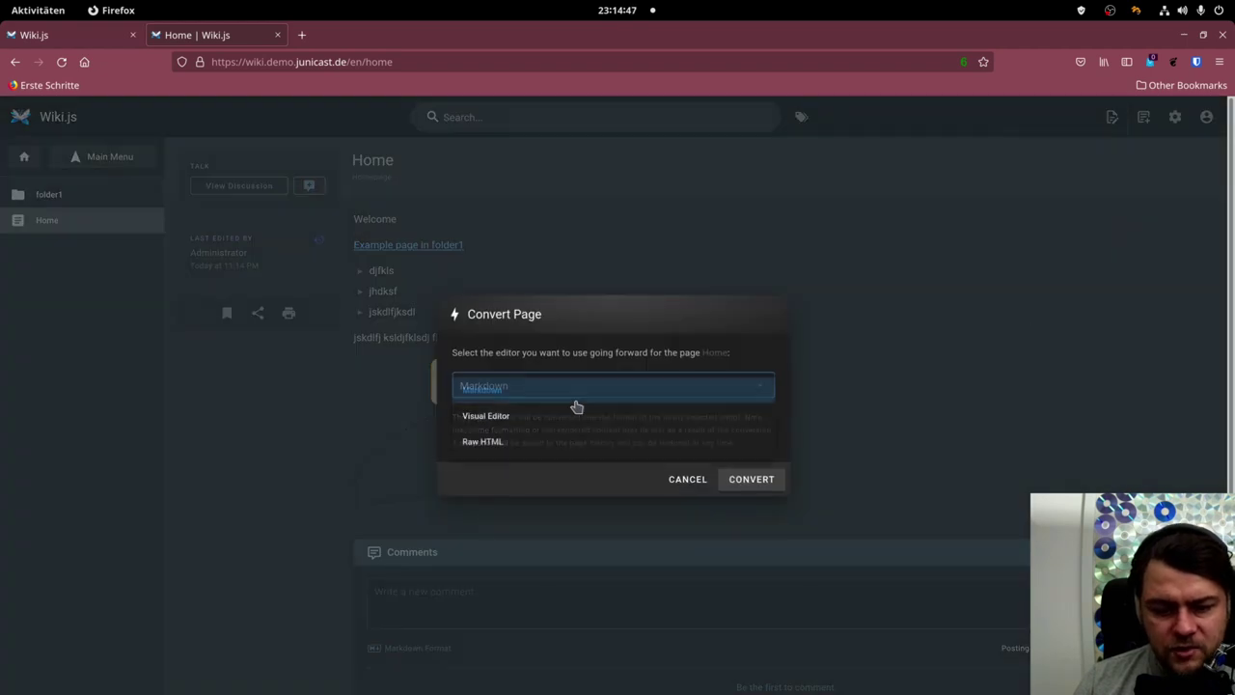
click(509, 419)
click(737, 474)
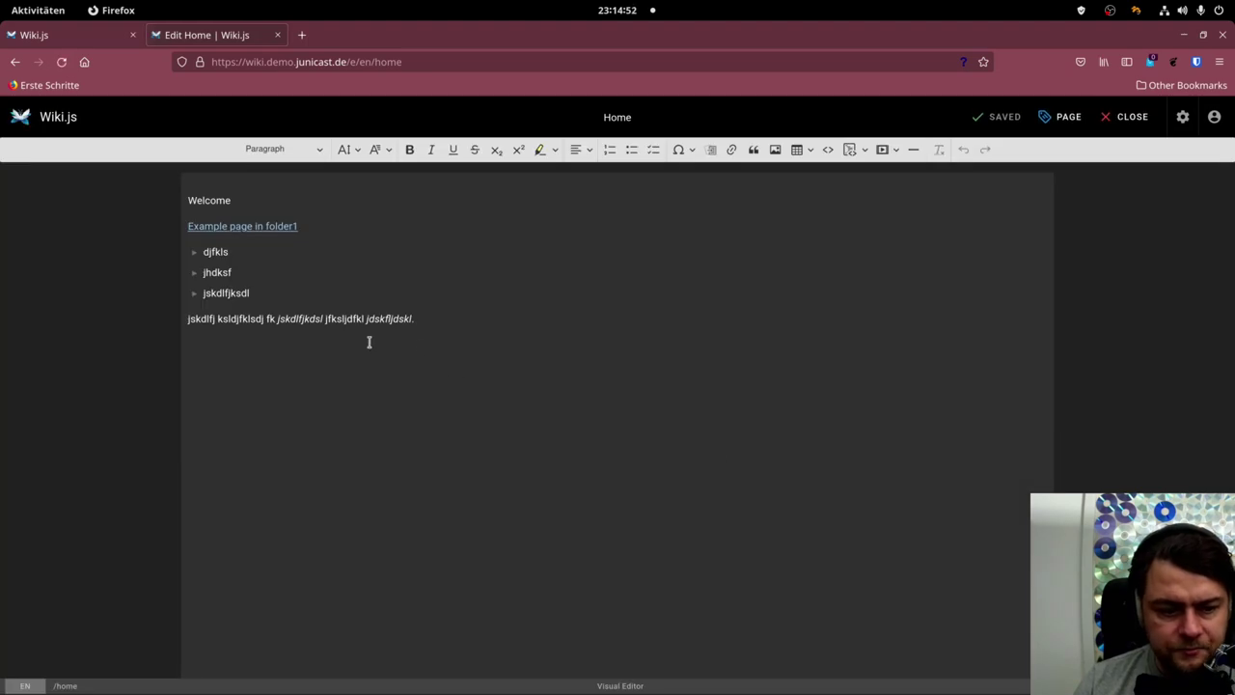
click(349, 426)
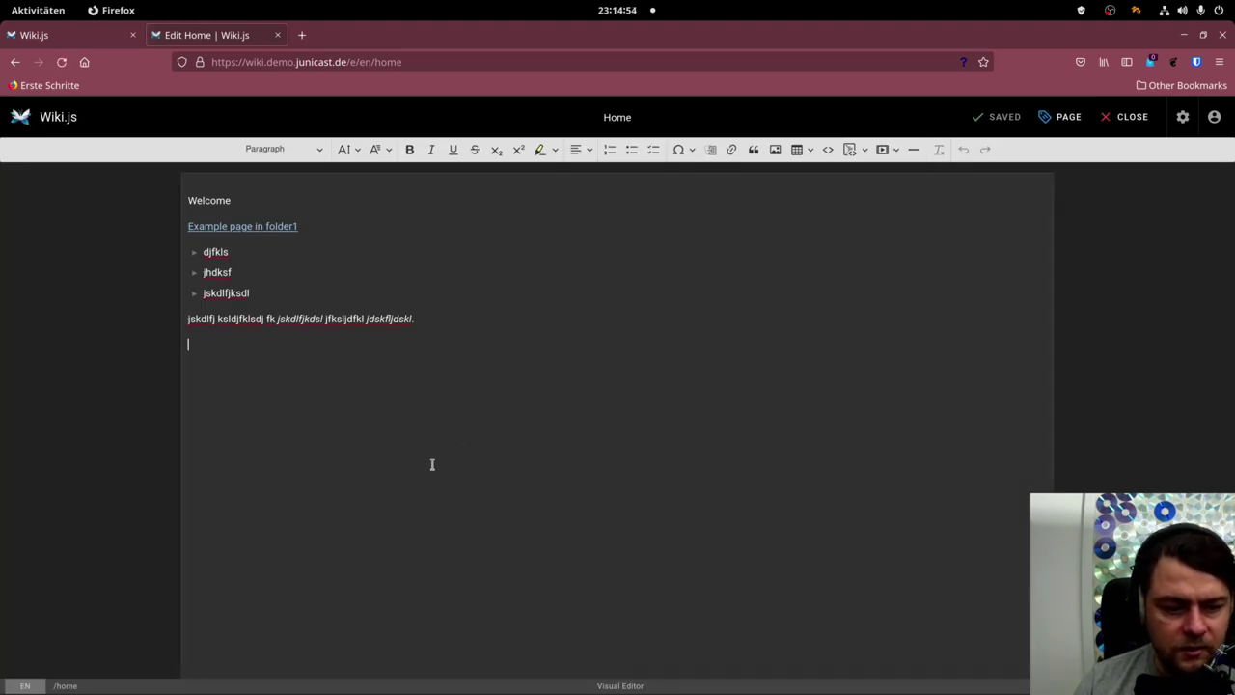
click(1113, 122)
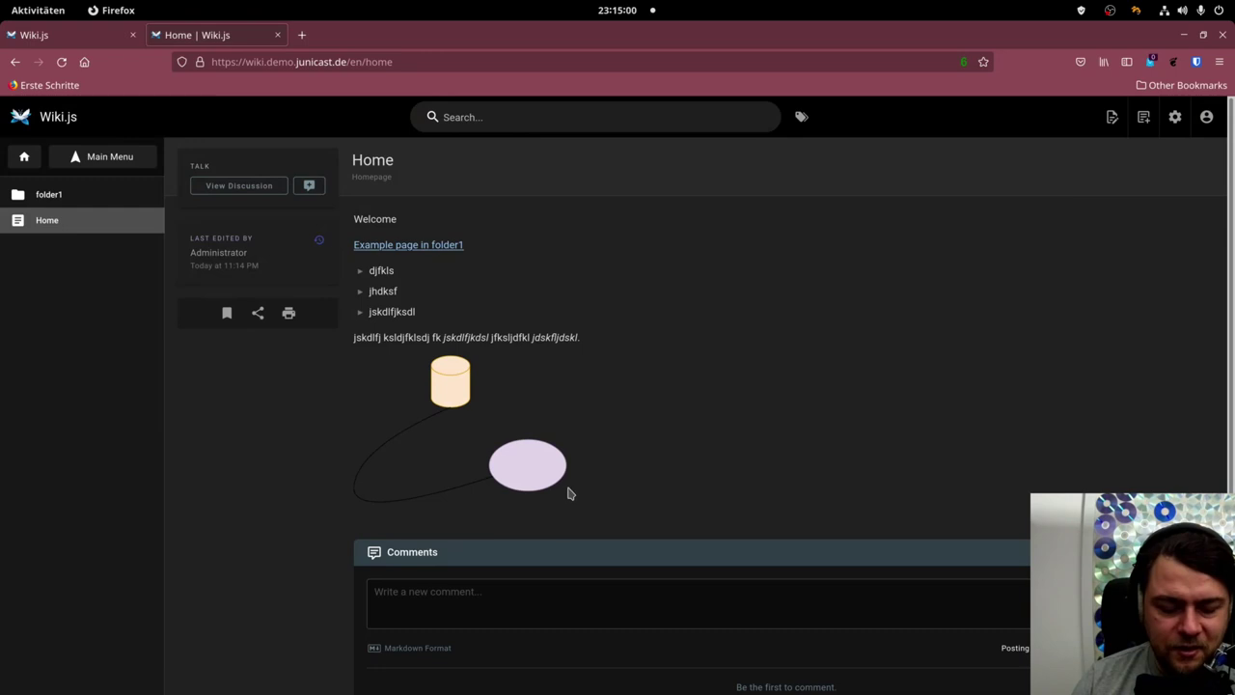
Convert the Home page back to the Markdown editor and return to the page view.
click(1111, 117)
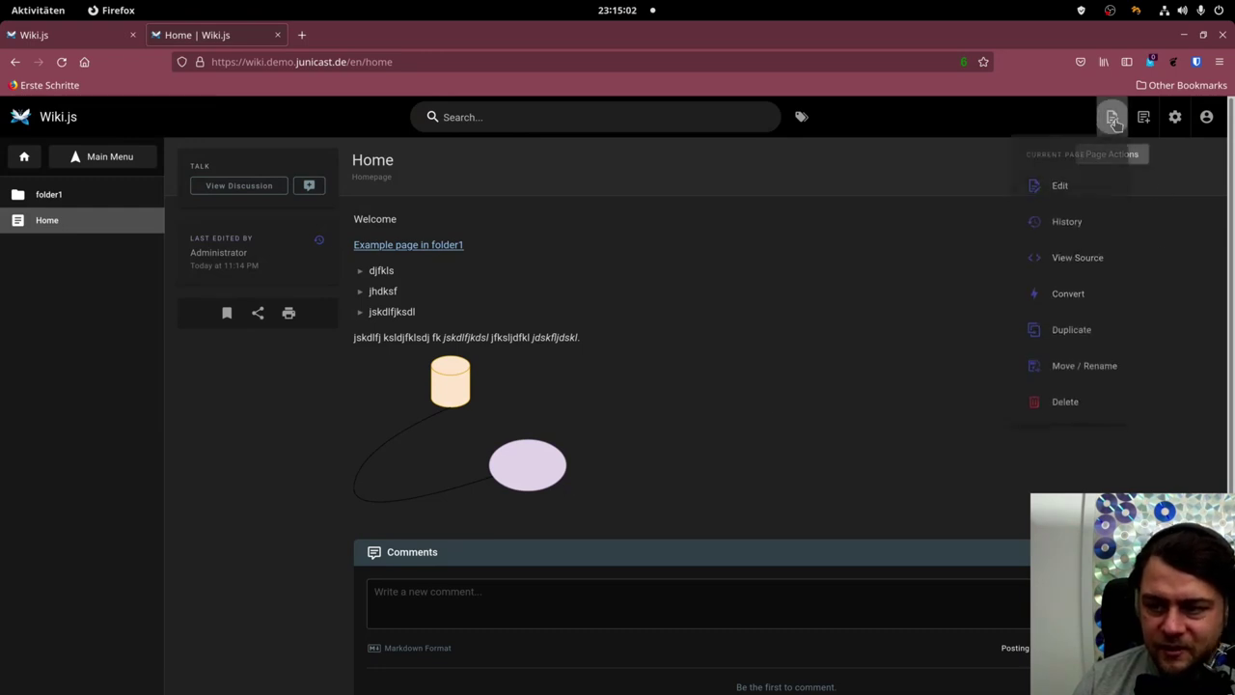
click(1086, 301)
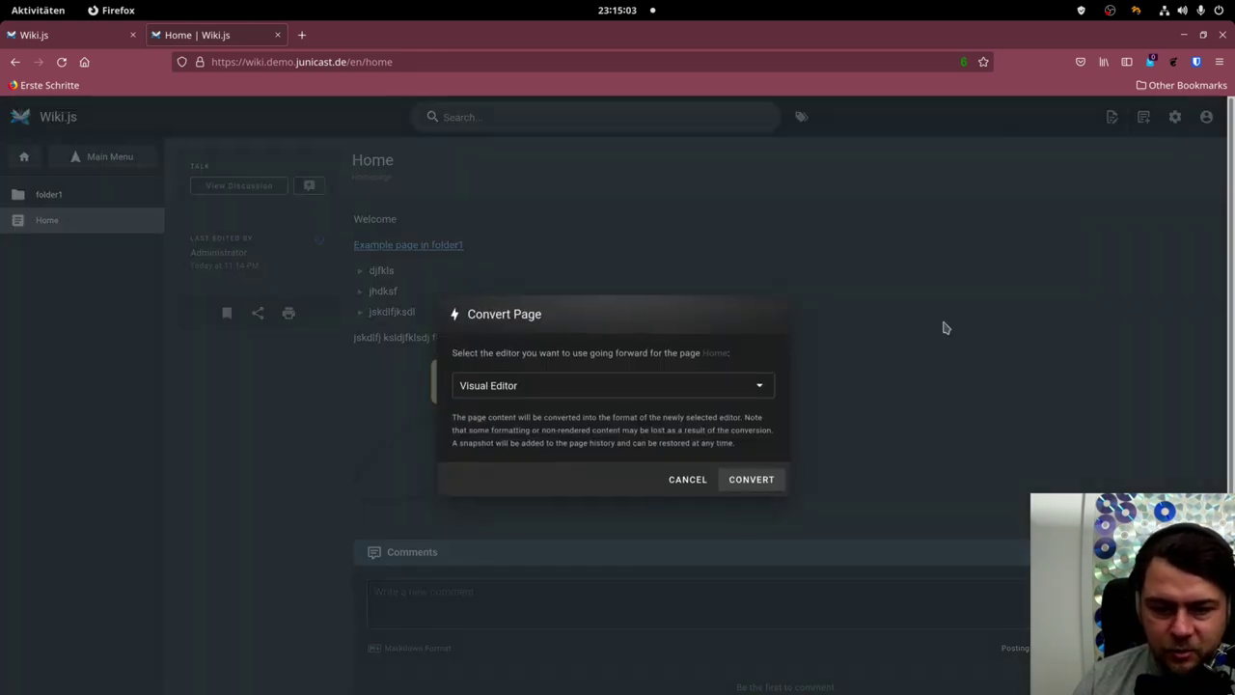
click(613, 393)
click(519, 390)
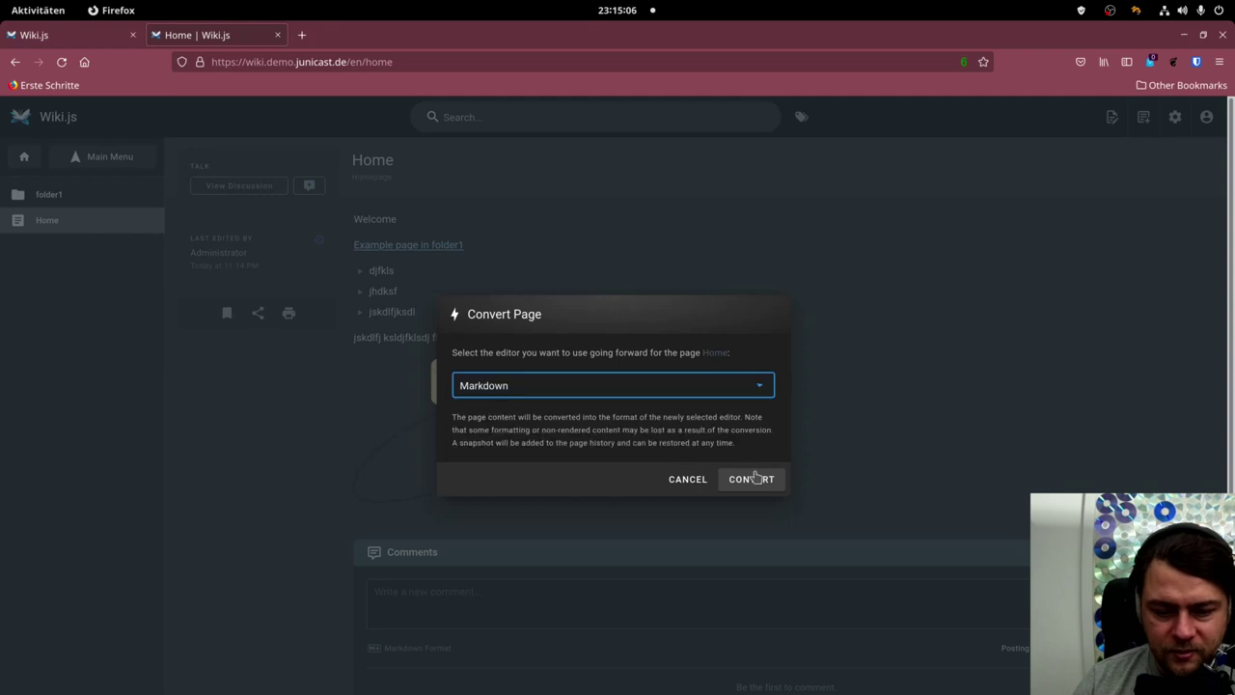
click(751, 479)
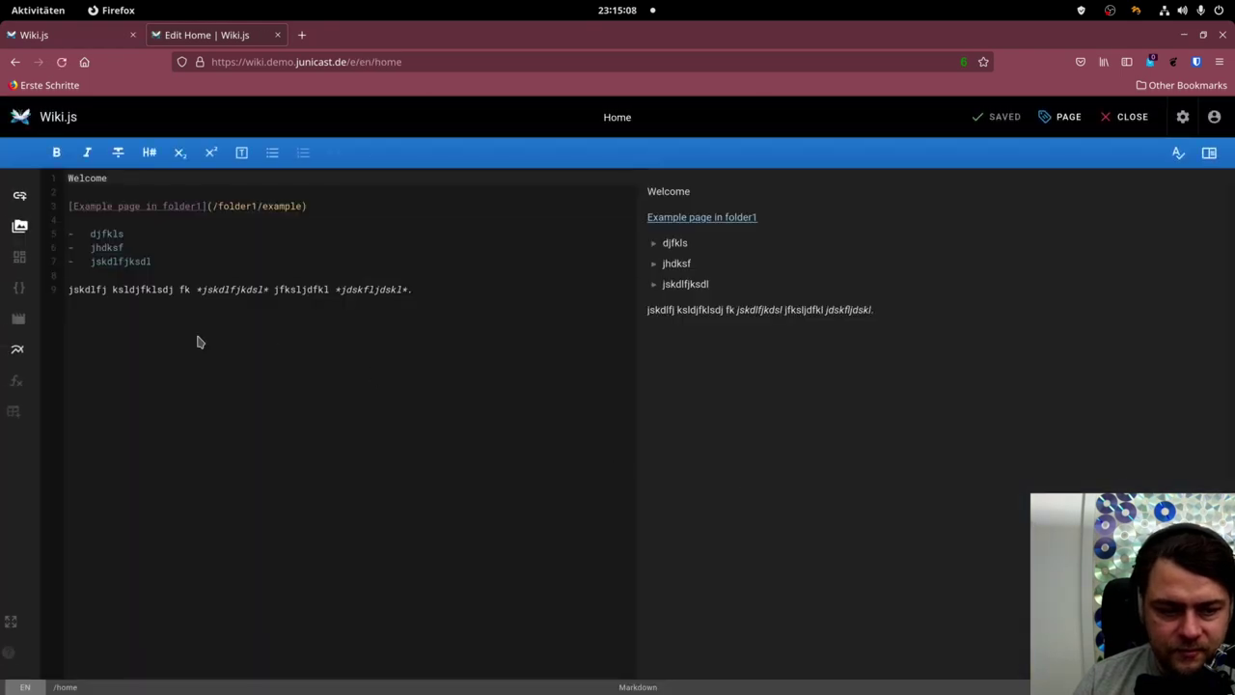
click(1124, 120)
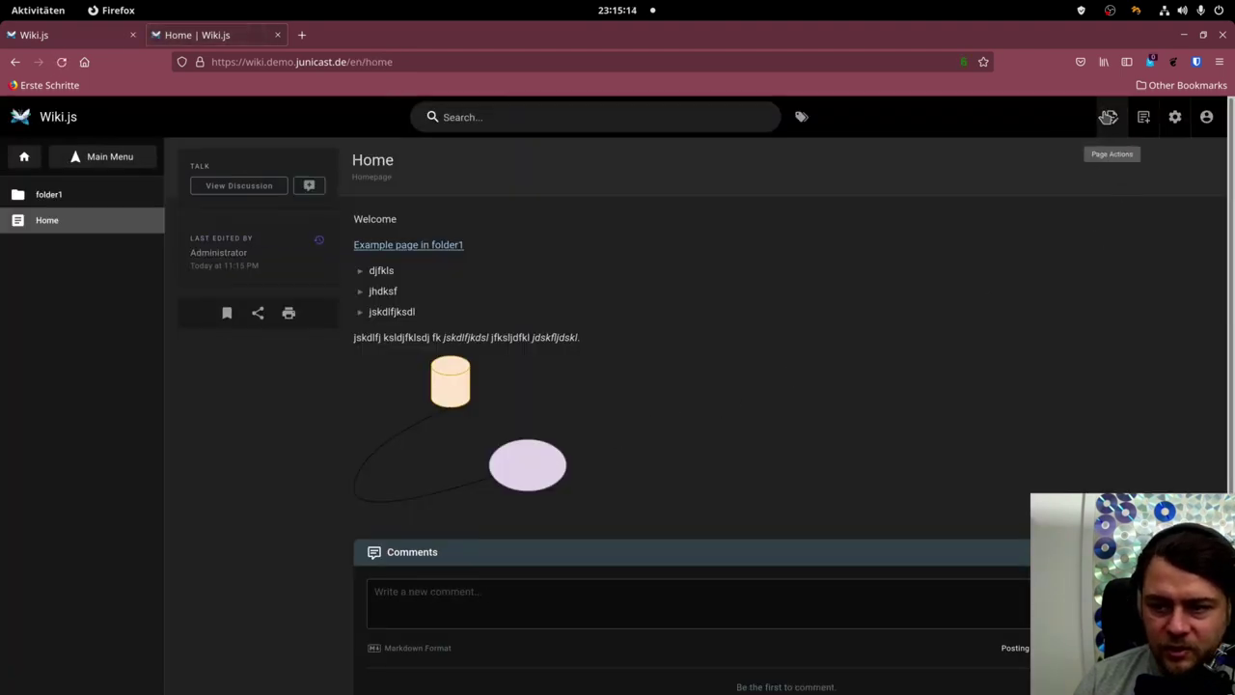
Reopen the Home page in the editor and place the cursor at the end of line 9.
click(1111, 117)
click(1086, 186)
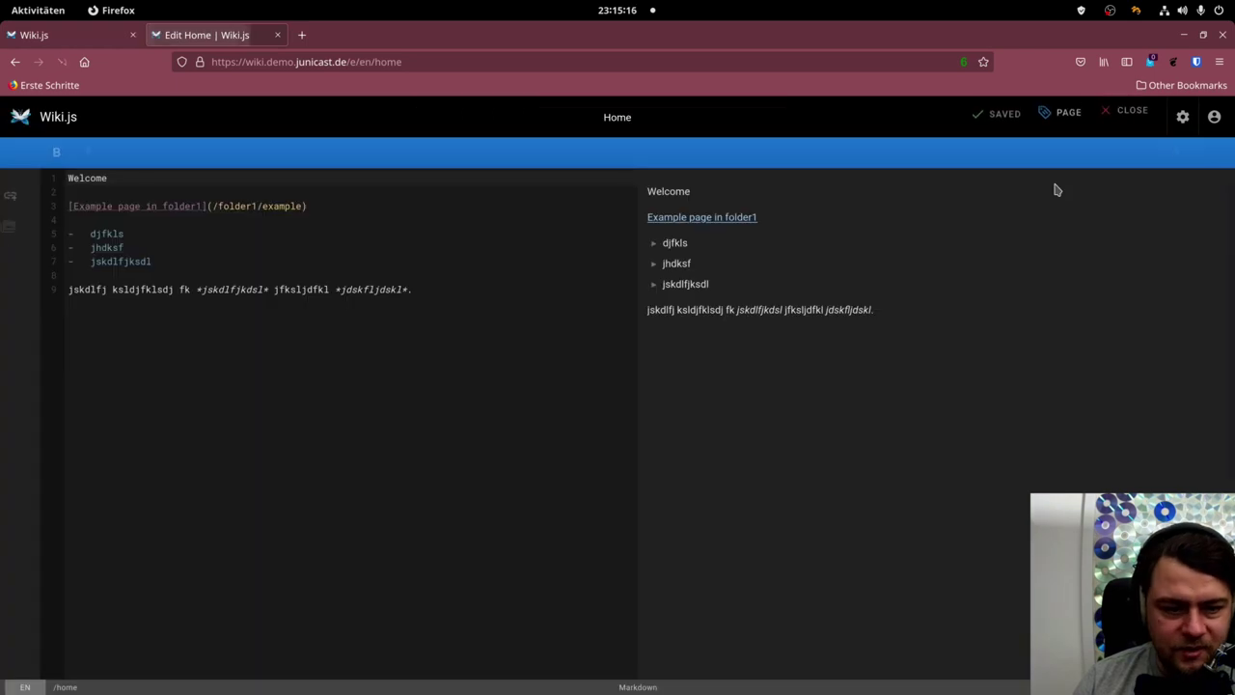
click(410, 291)
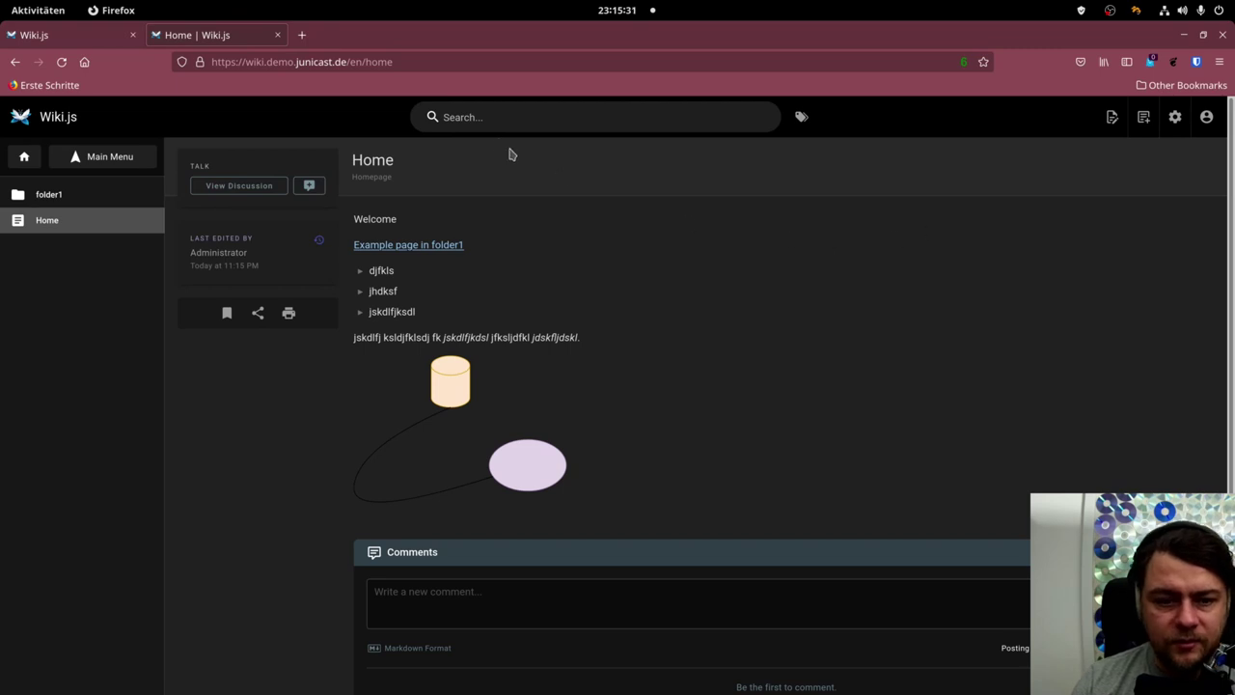
Search the wiki for 'example', then duplicate Home to the path folder1/oldhomepage.
click(540, 110)
text(ex)
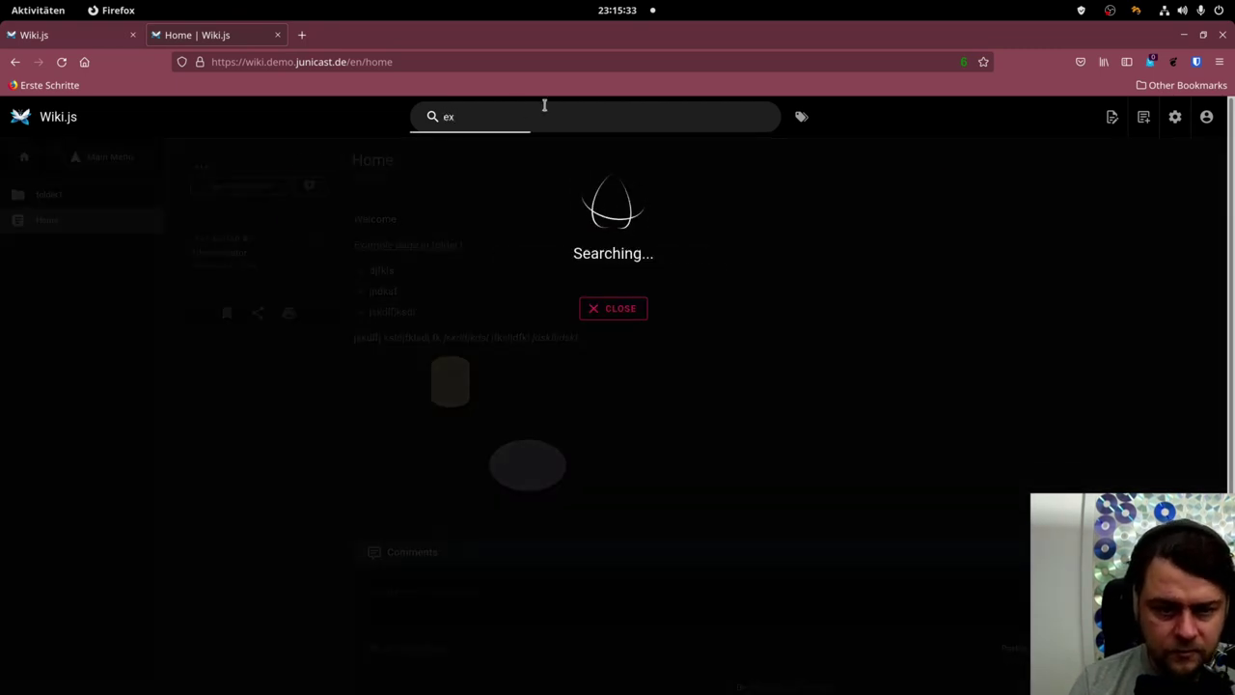
text(ample)
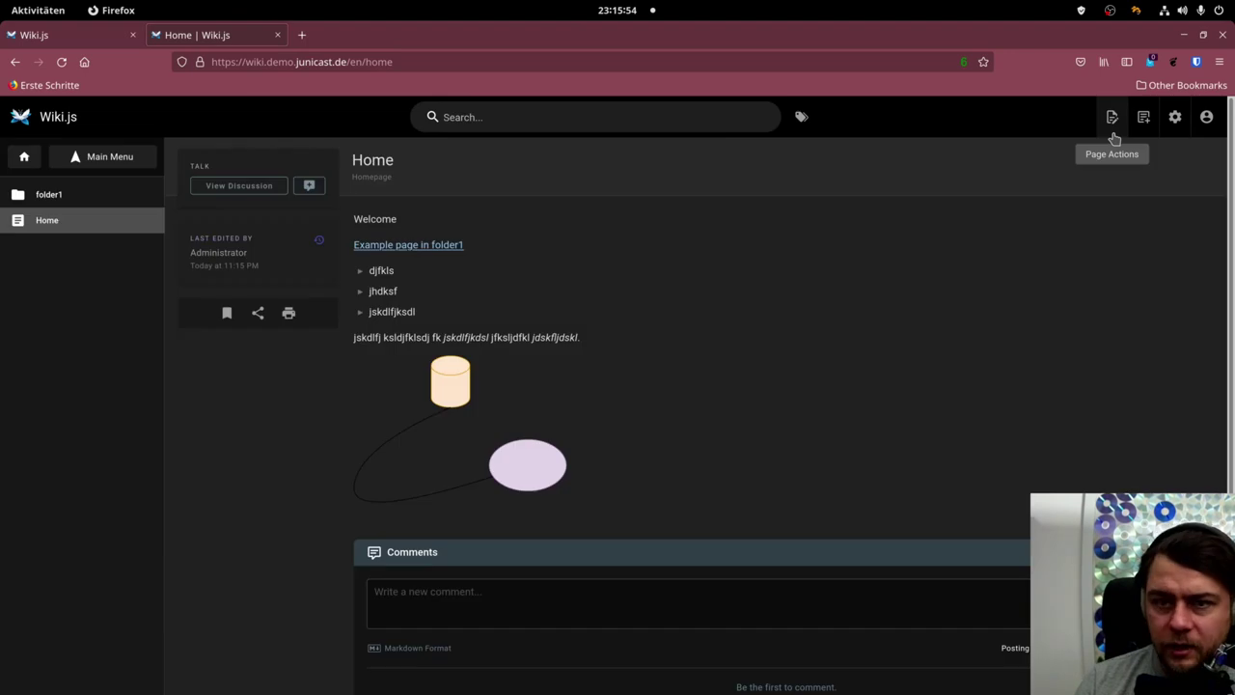
click(1114, 121)
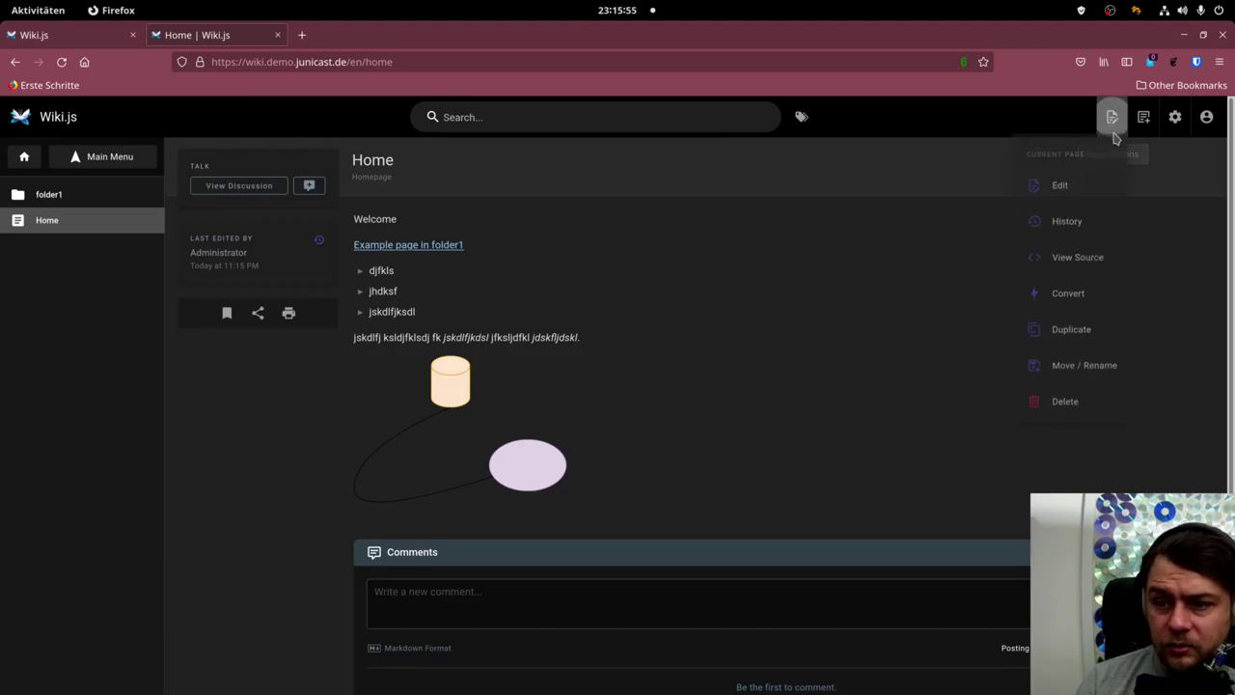
click(1056, 329)
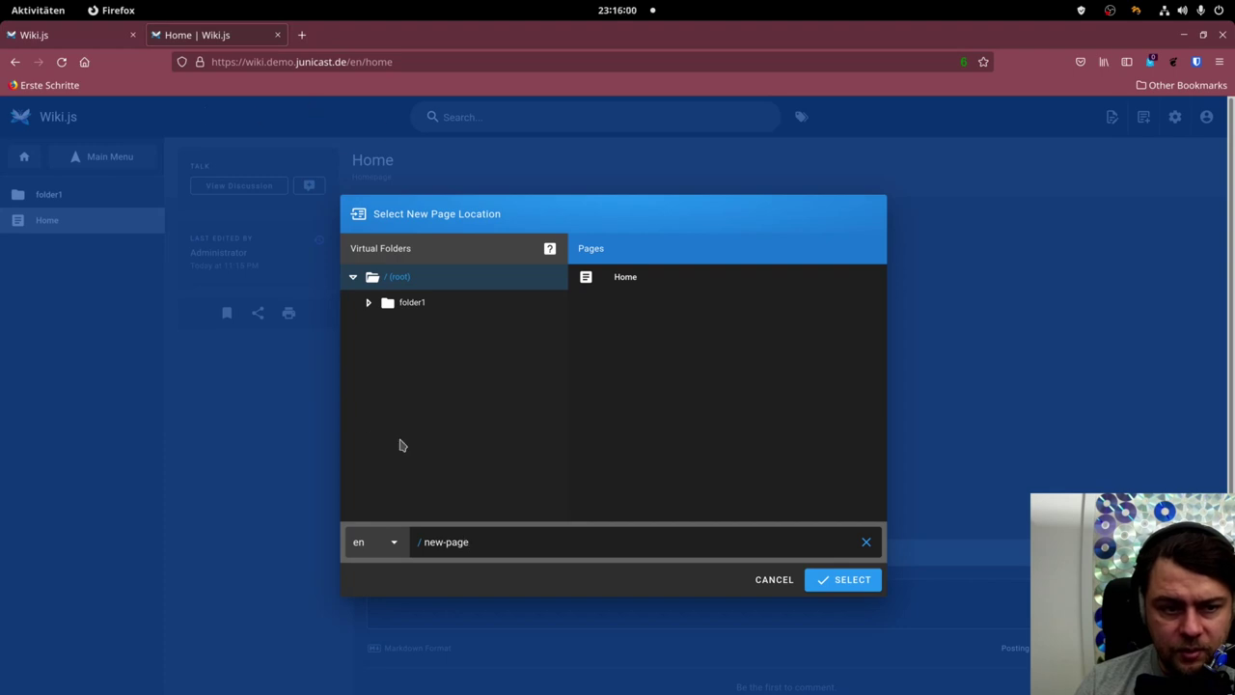
click(403, 311)
drag(463, 542, 758, 571)
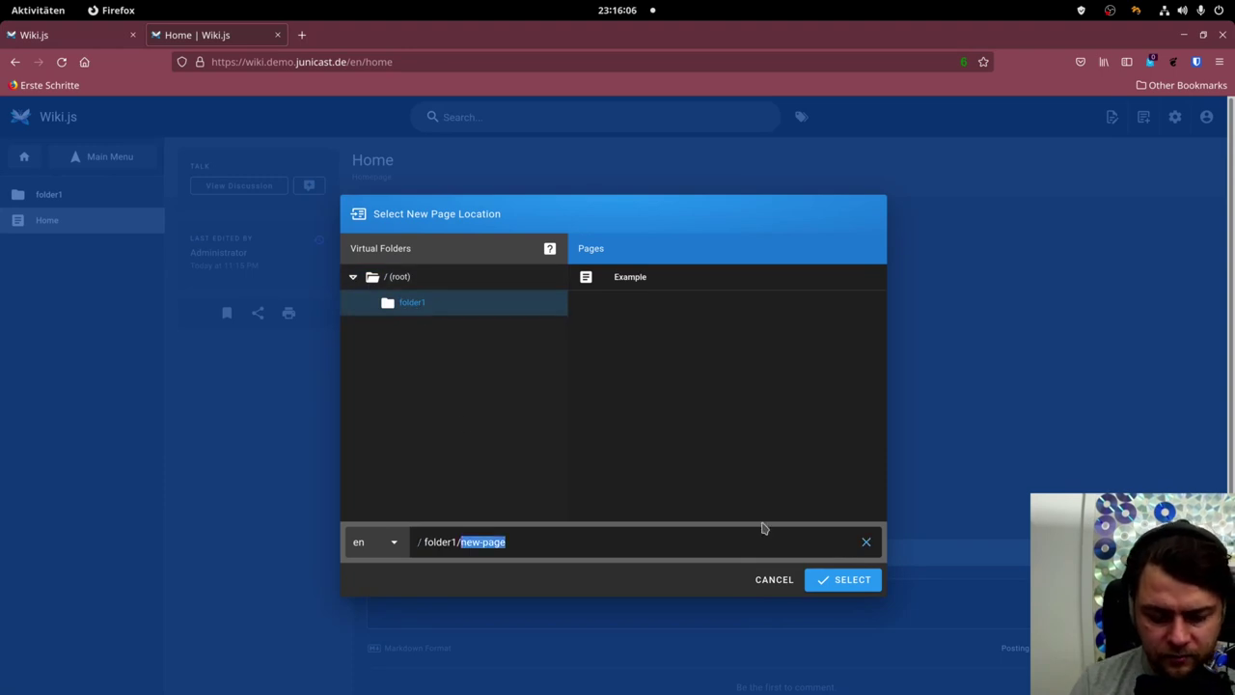
text(oldhomepage)
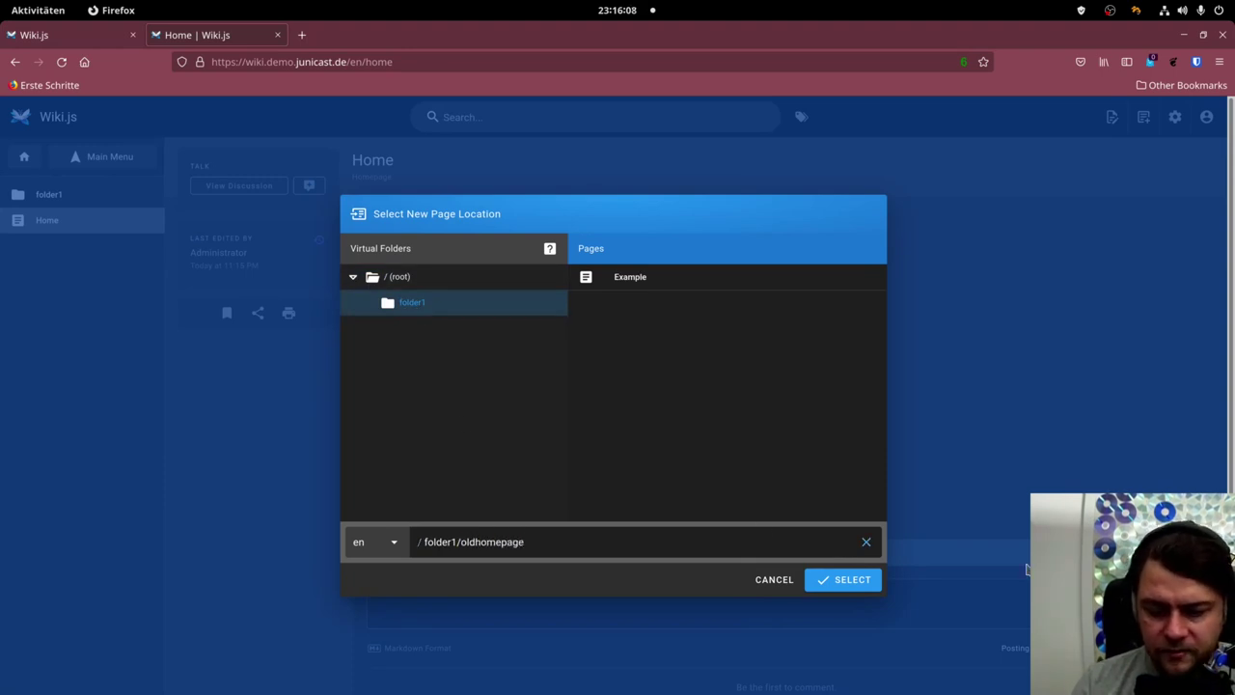
click(866, 585)
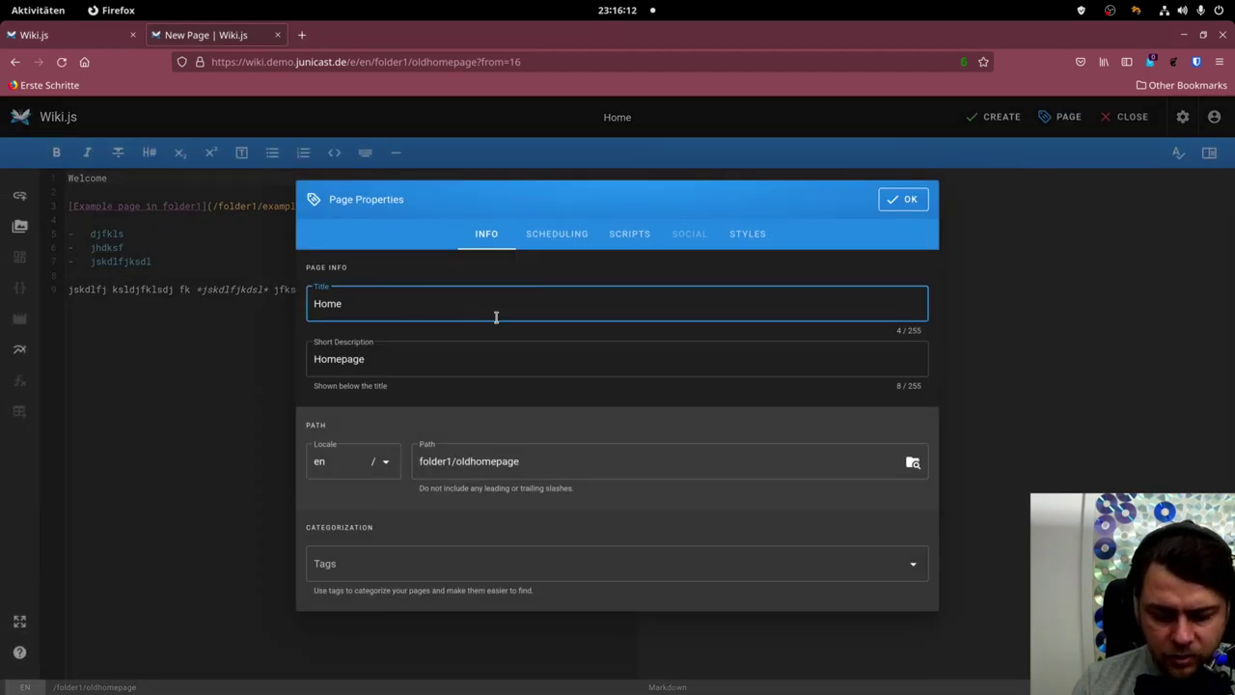
Title the duplicated page 'Oldhomepage' and create it.
key(ctrl+a)
text(Oldhomepage)
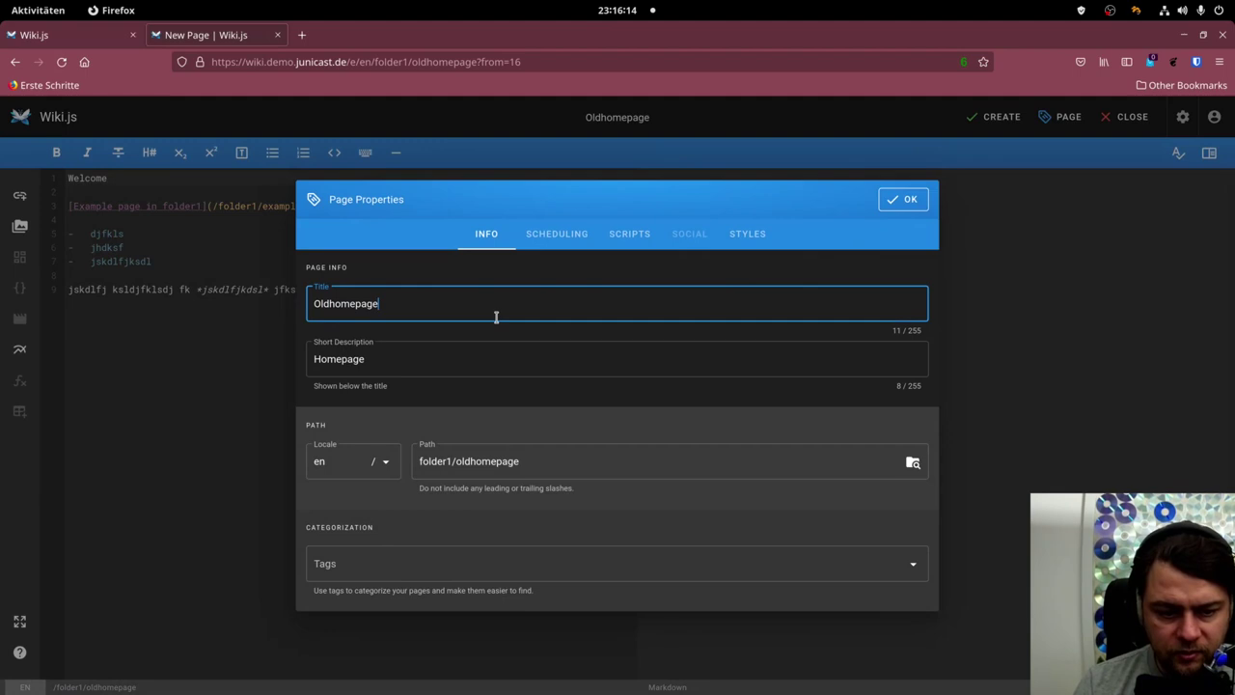
click(900, 199)
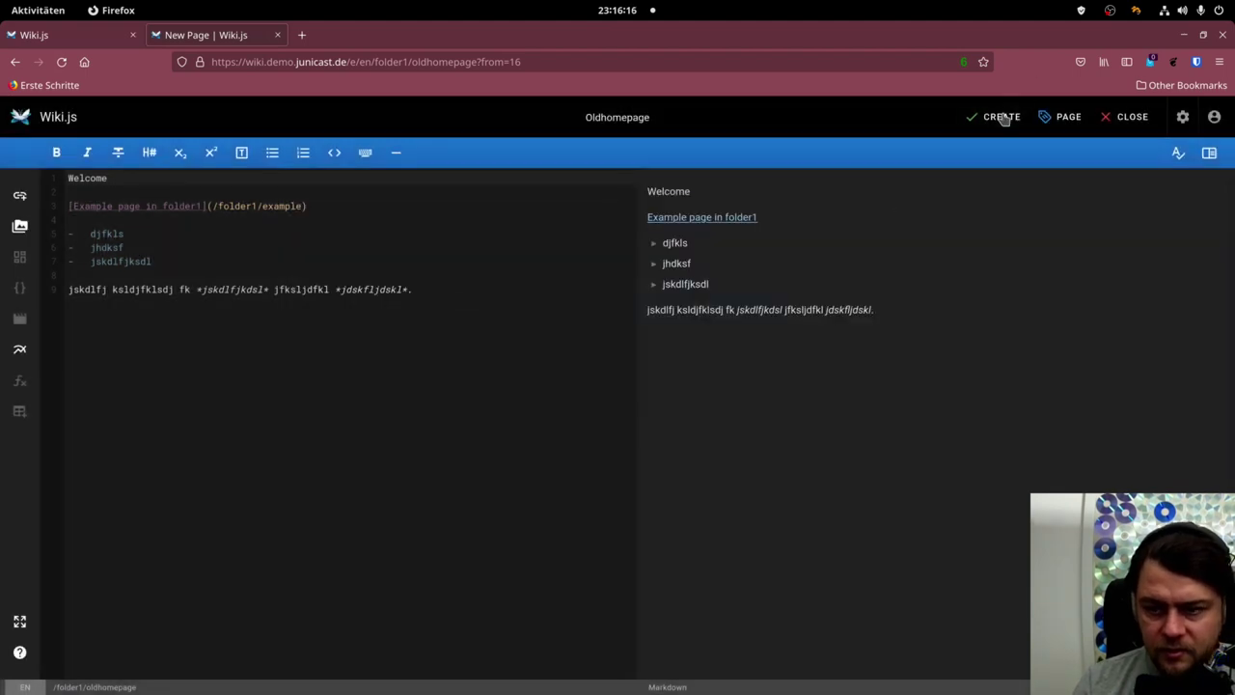
click(1002, 117)
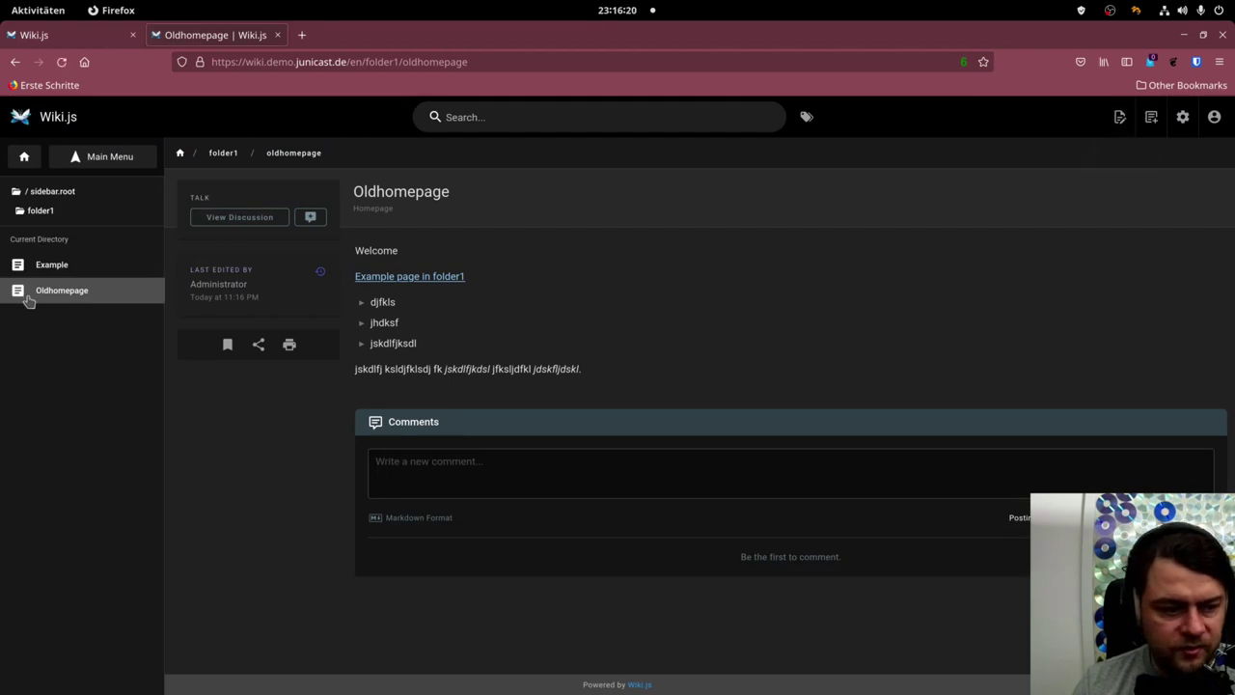
Move Oldhomepage from folder1 to folder2/oldhomepage and browse folder2 in the sidebar.
click(44, 192)
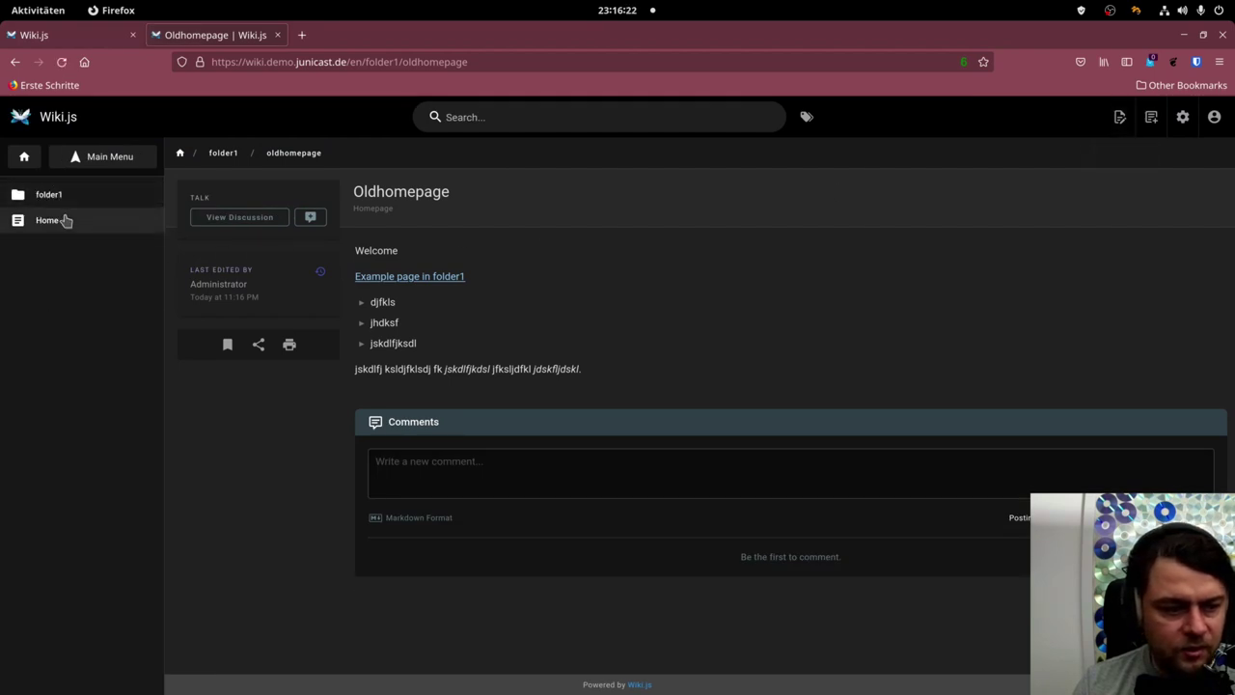
click(58, 198)
click(75, 289)
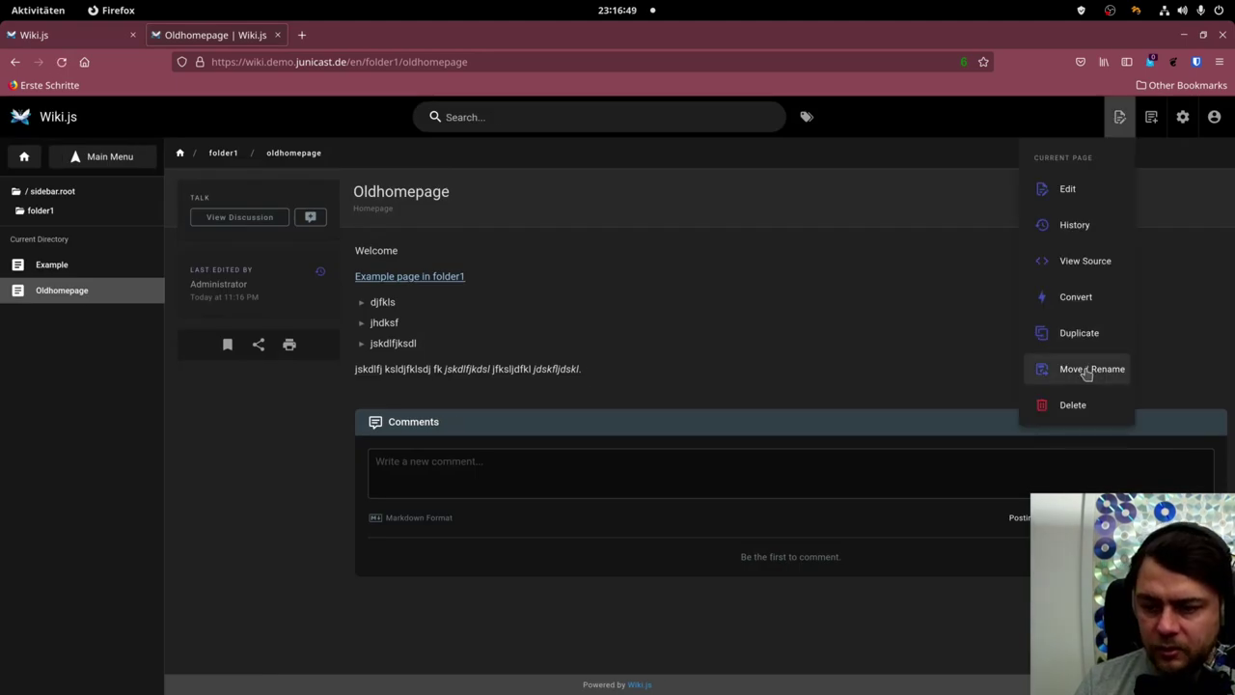
click(1086, 373)
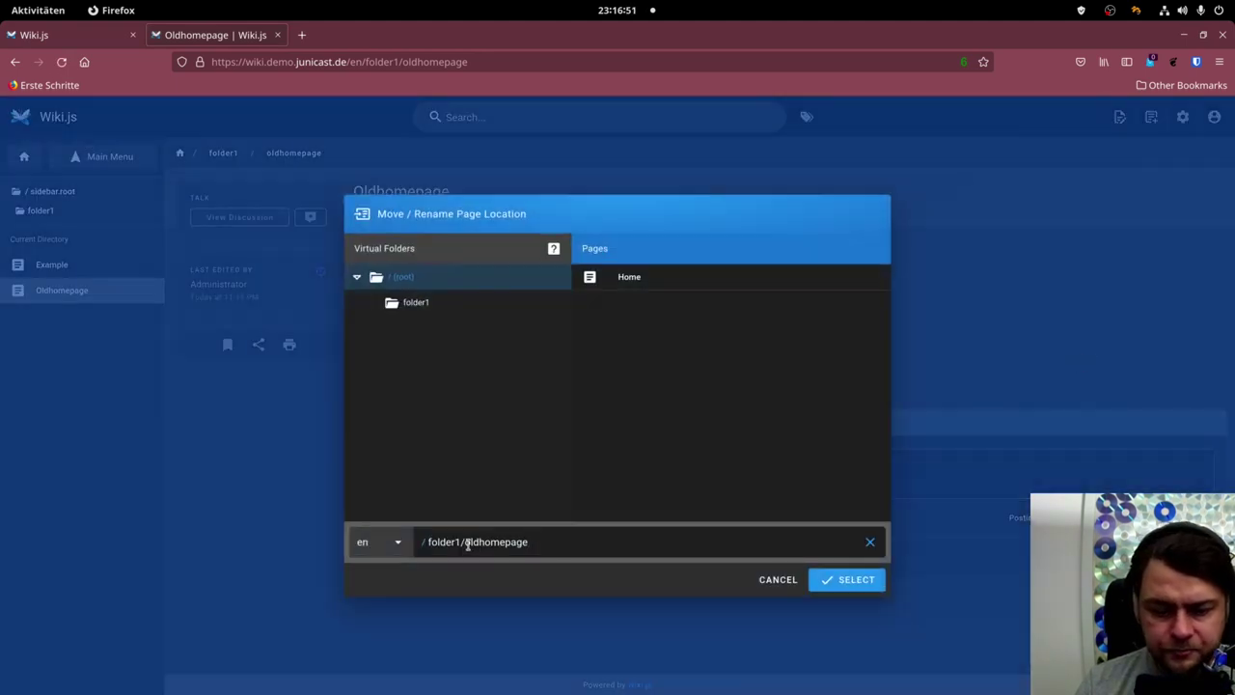
drag(467, 543, 655, 561)
click(397, 278)
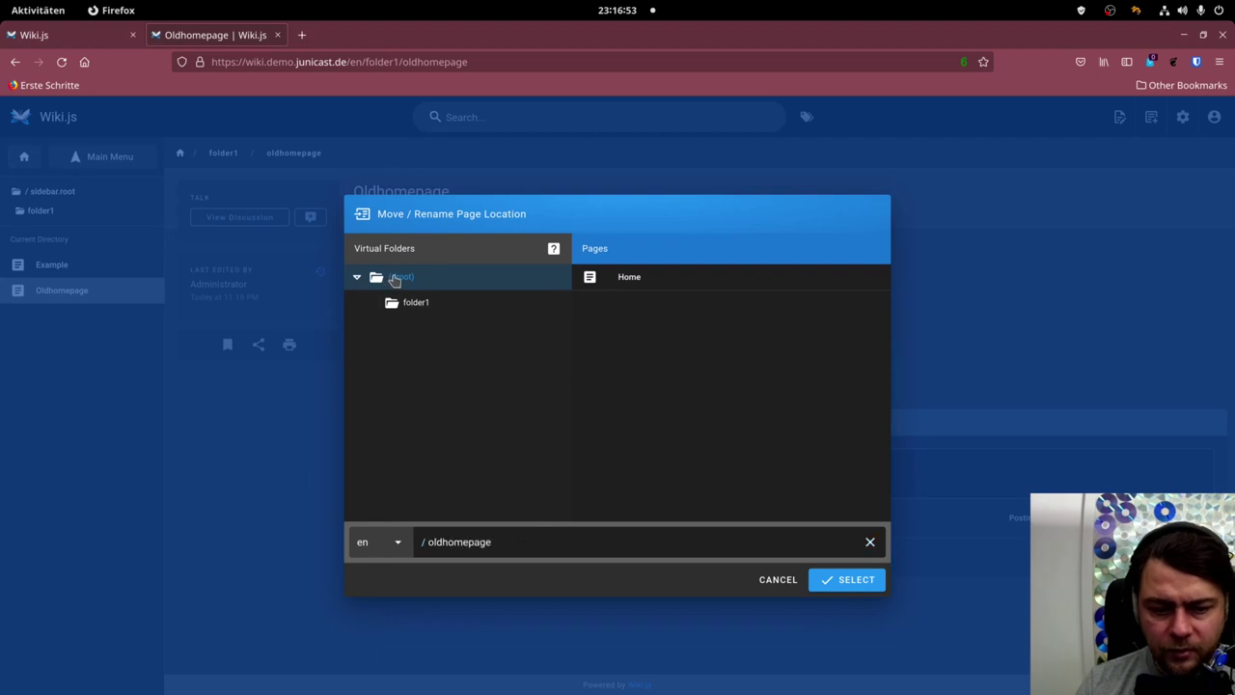
click(424, 304)
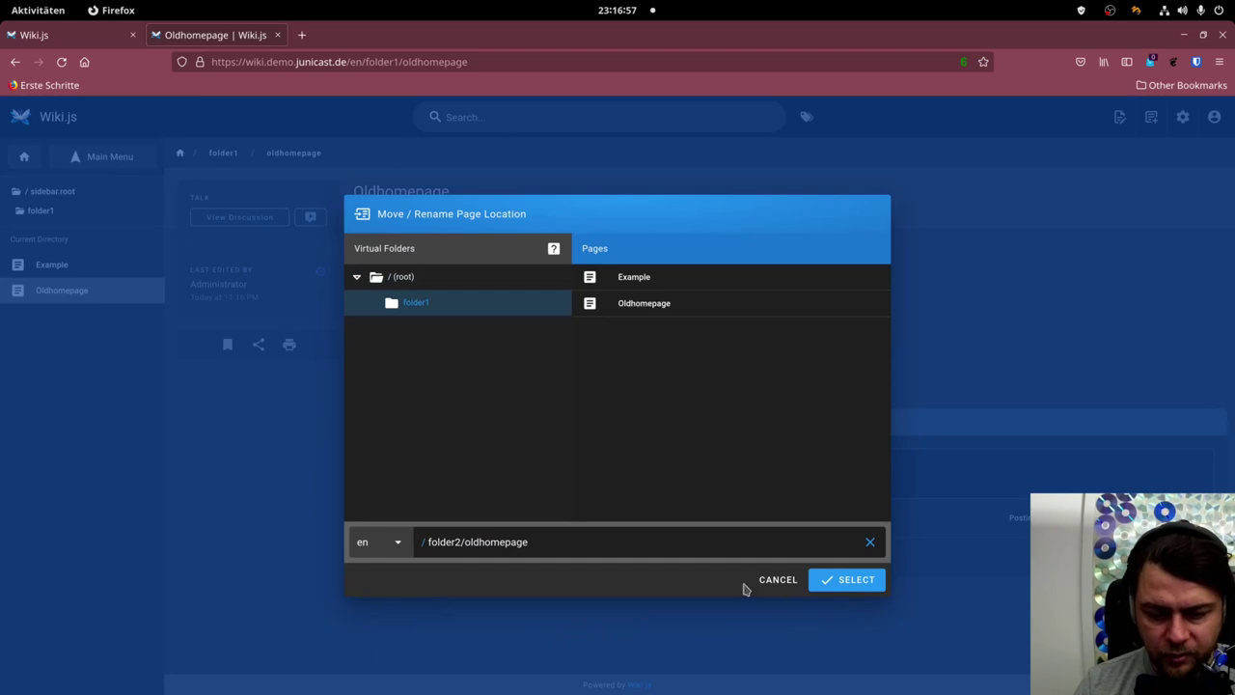
click(830, 580)
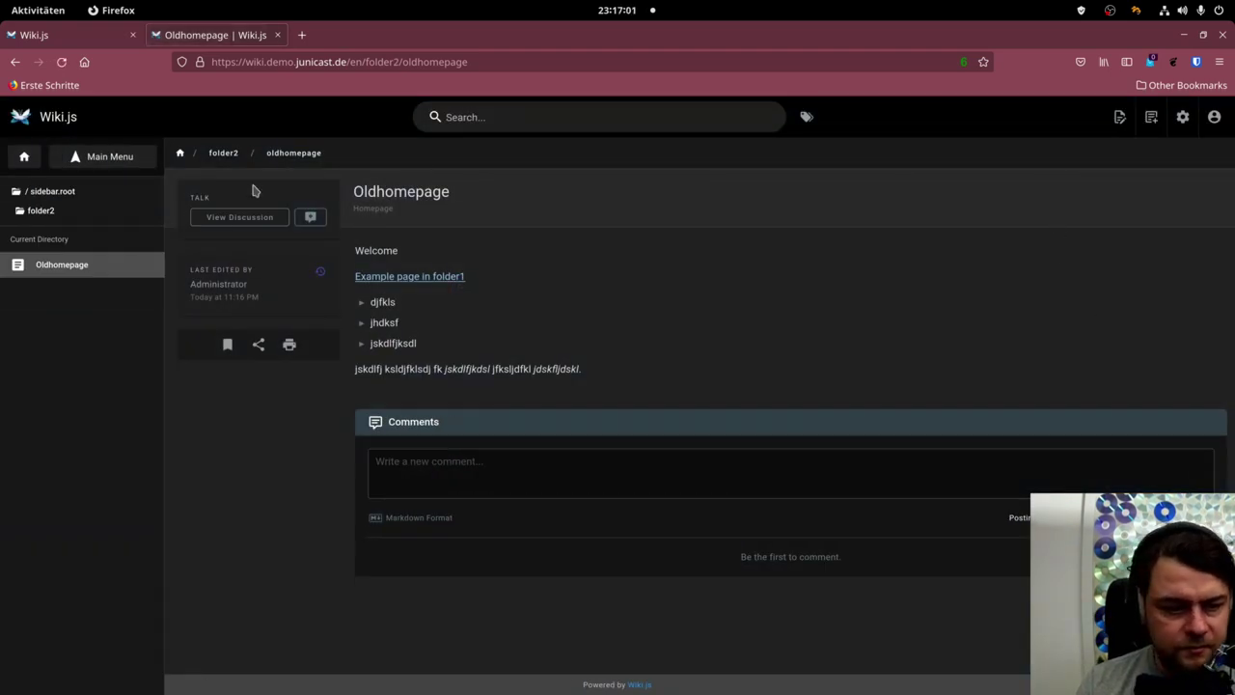
click(48, 192)
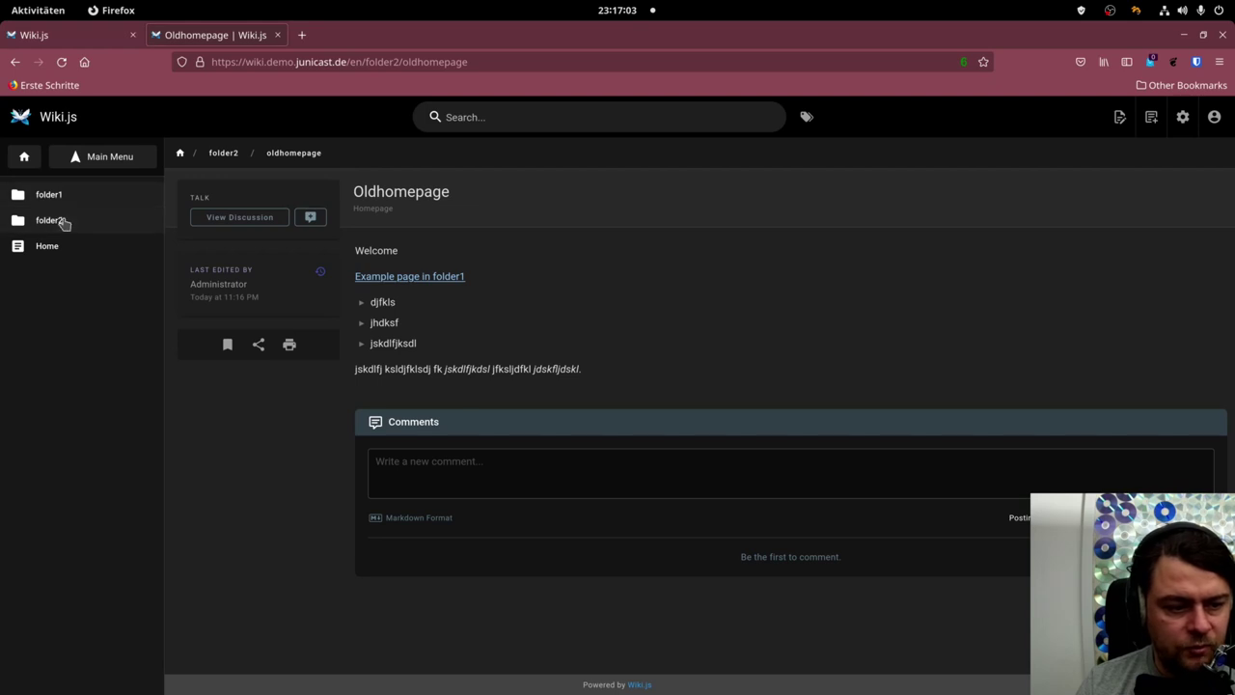
click(50, 221)
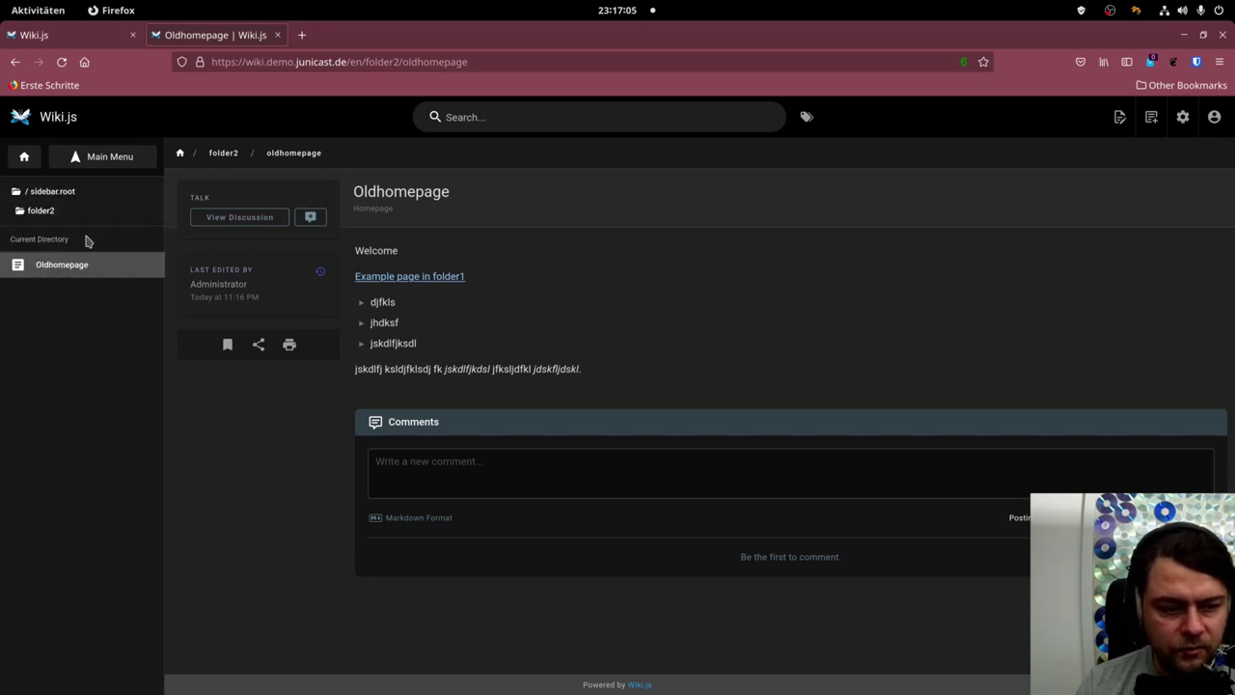
Delete the Oldhomepage page and confirm the deletion.
click(1127, 118)
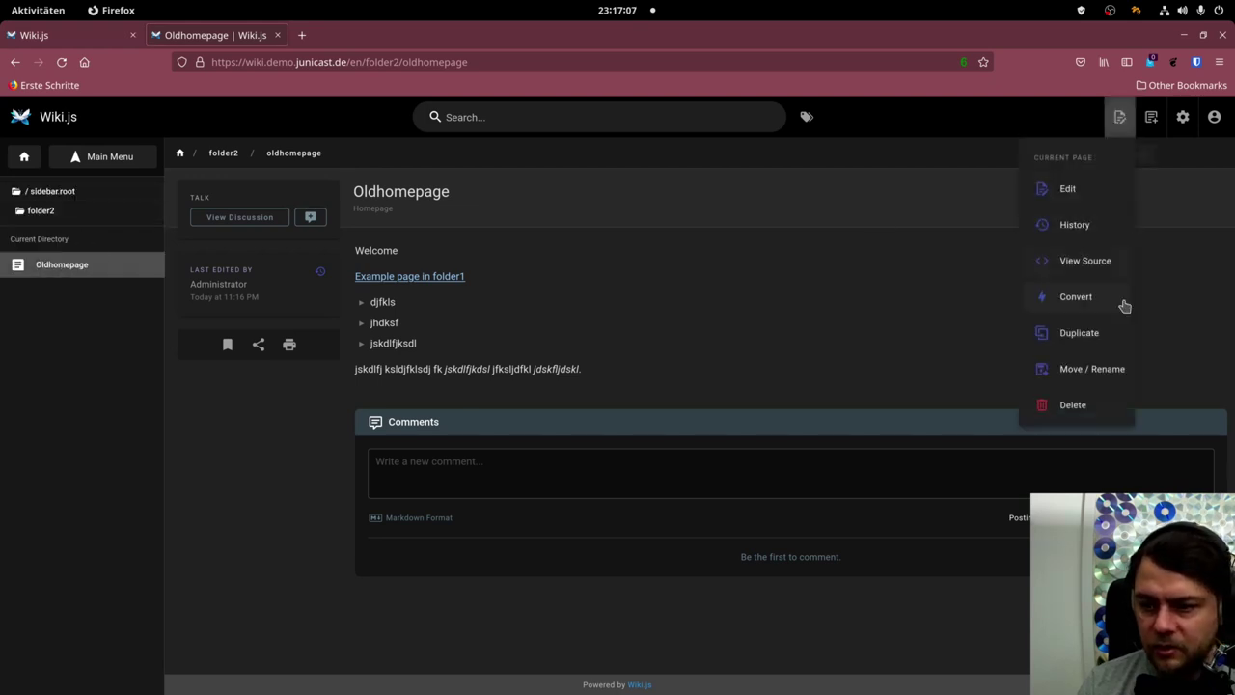
click(1086, 405)
click(773, 459)
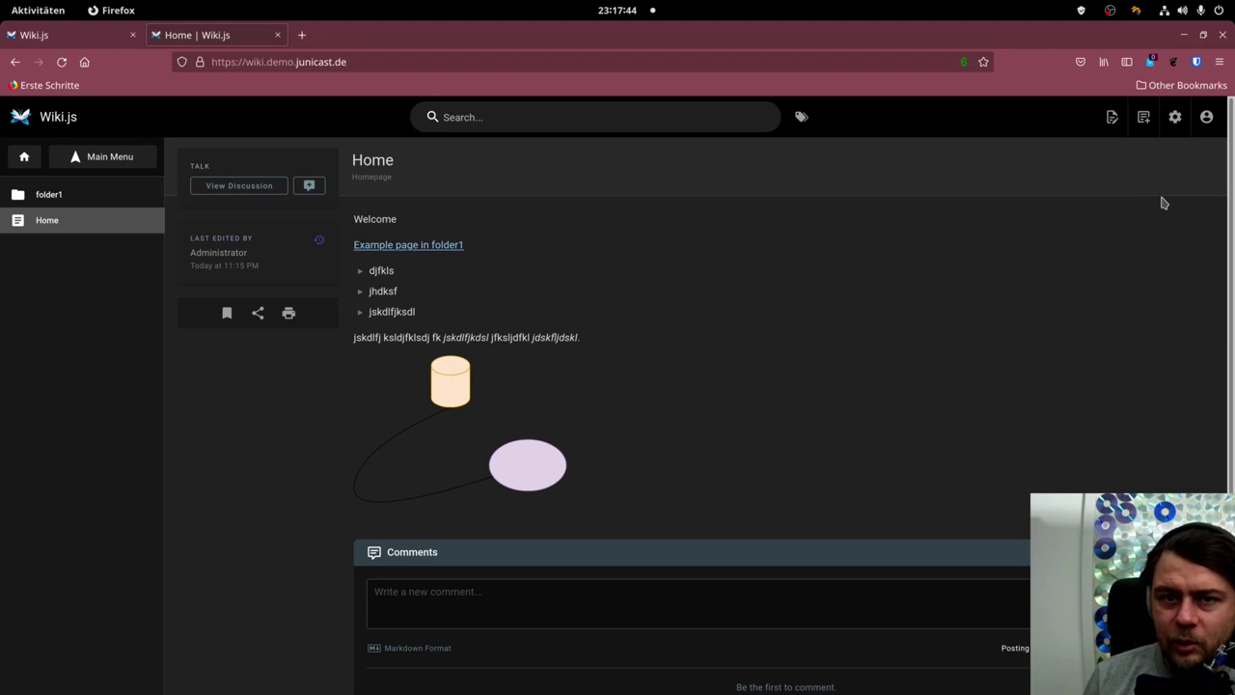
Enter Administration, open Locale settings and review the Site Locale options, English selected.
click(1174, 118)
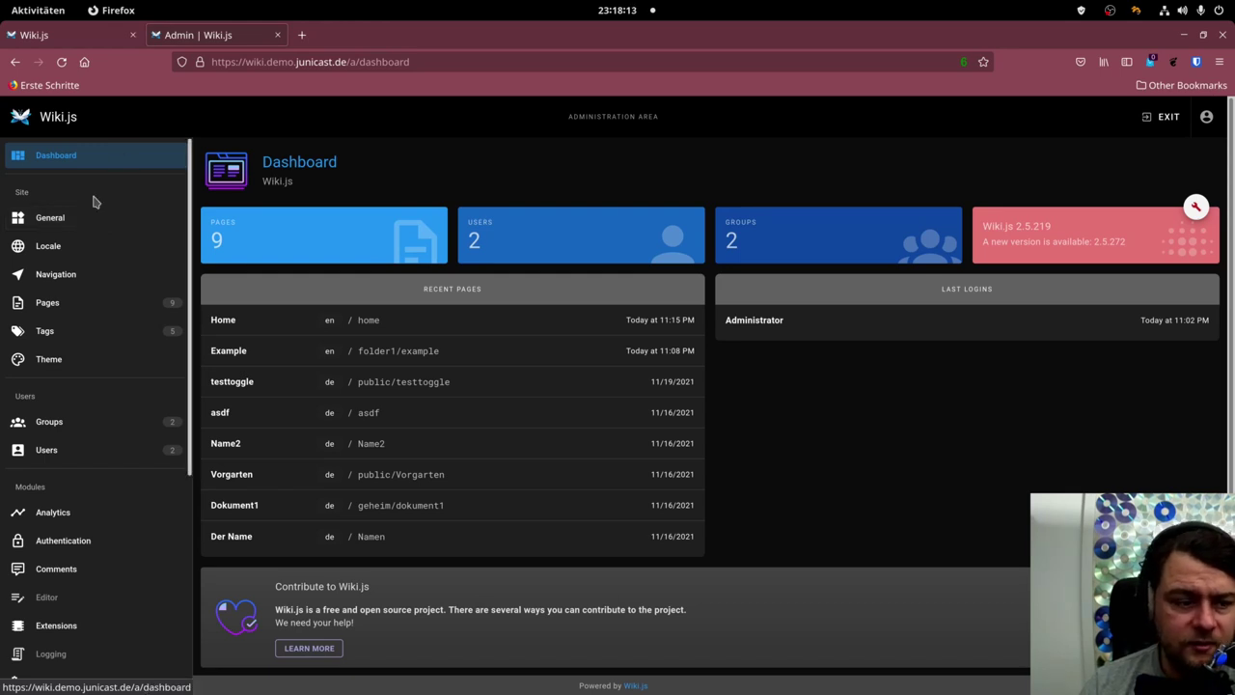
click(74, 245)
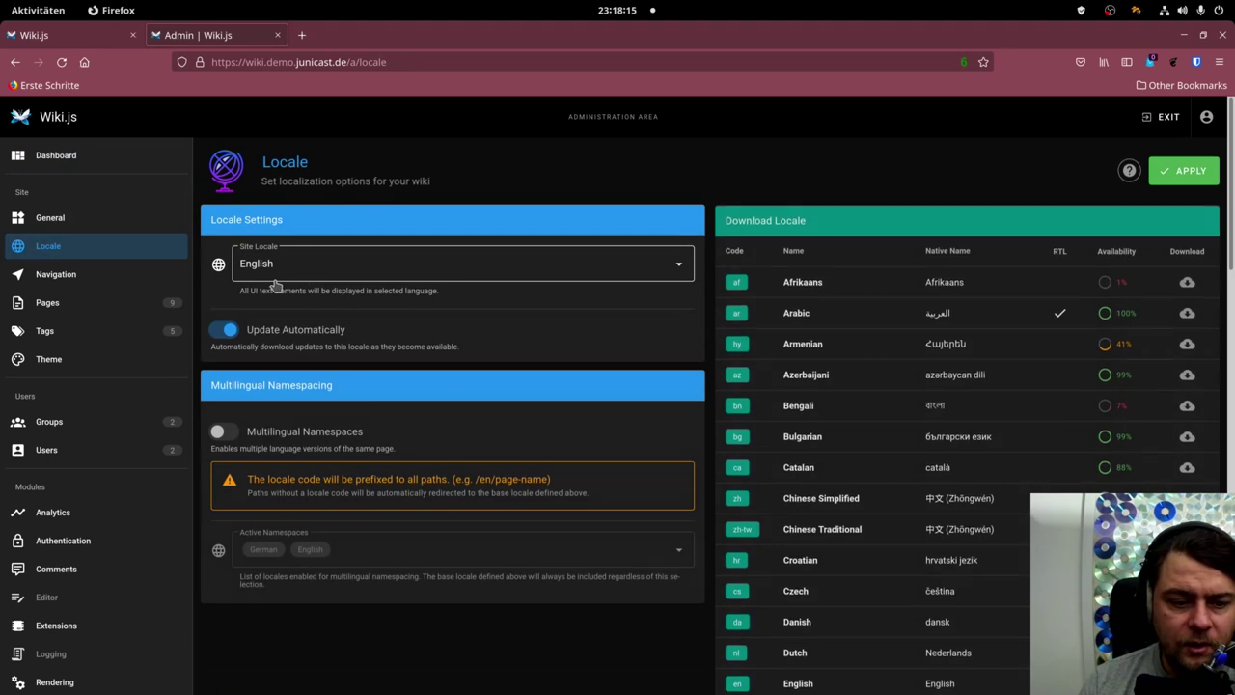
click(448, 274)
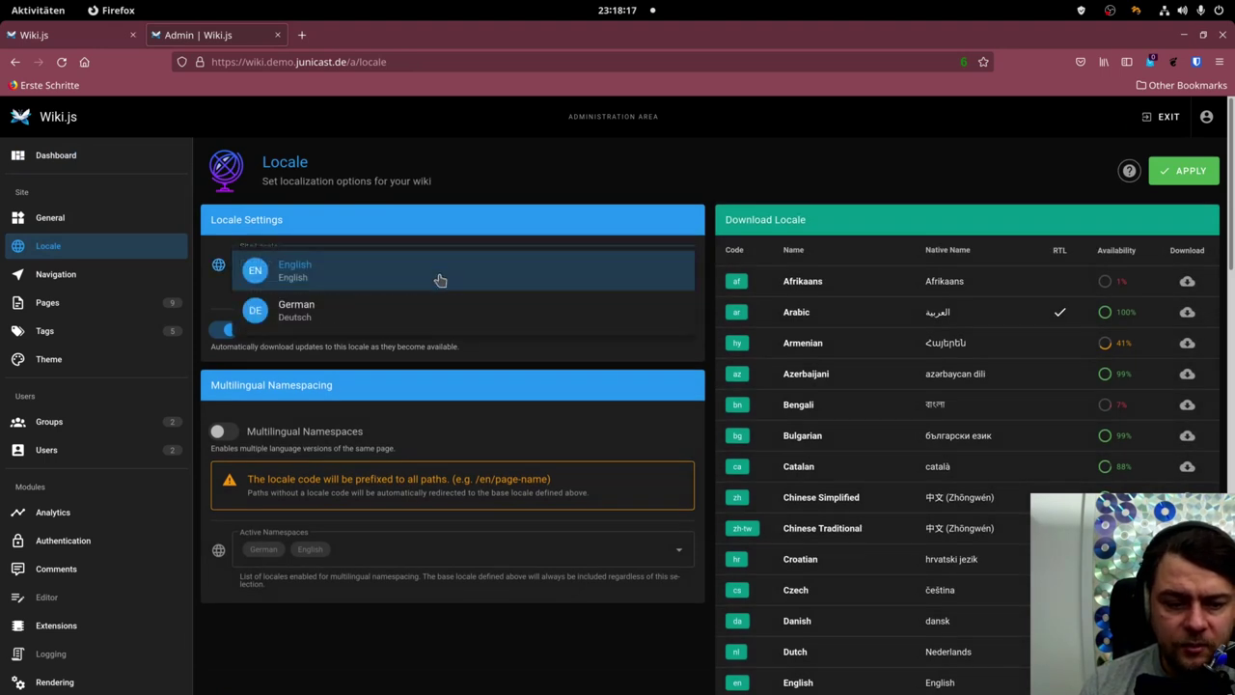
double_click(472, 164)
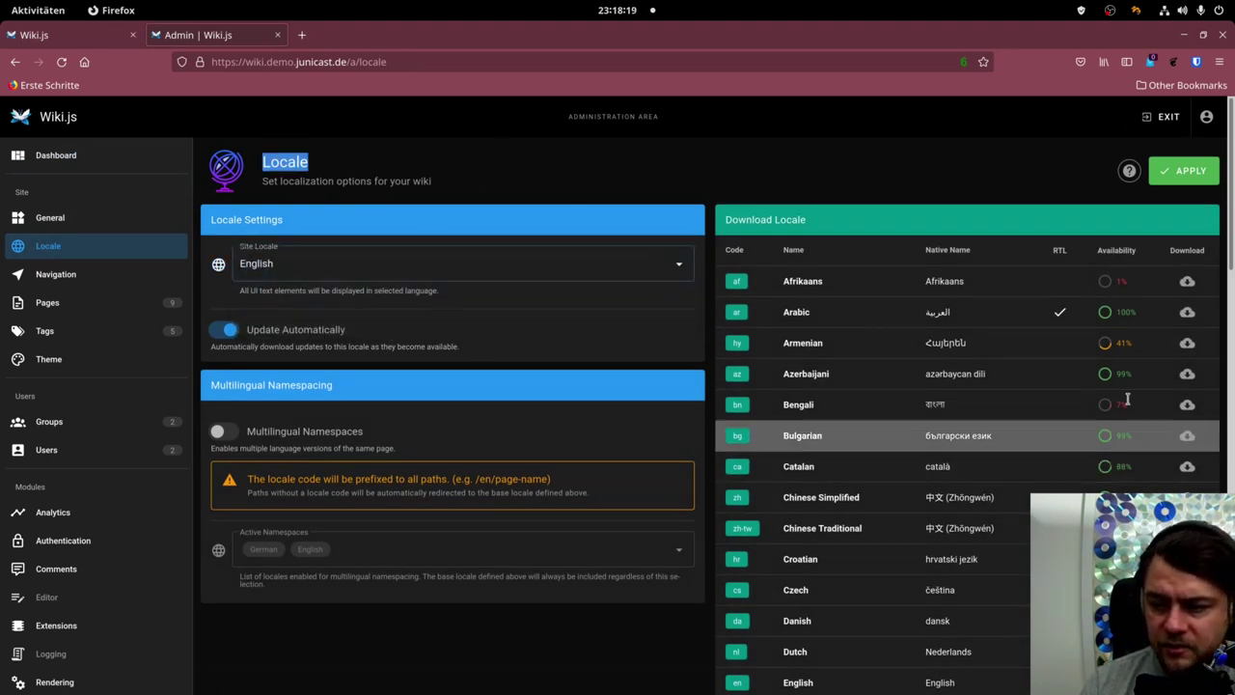
scroll(965, 458, down, 4)
scroll(982, 453, up, 4)
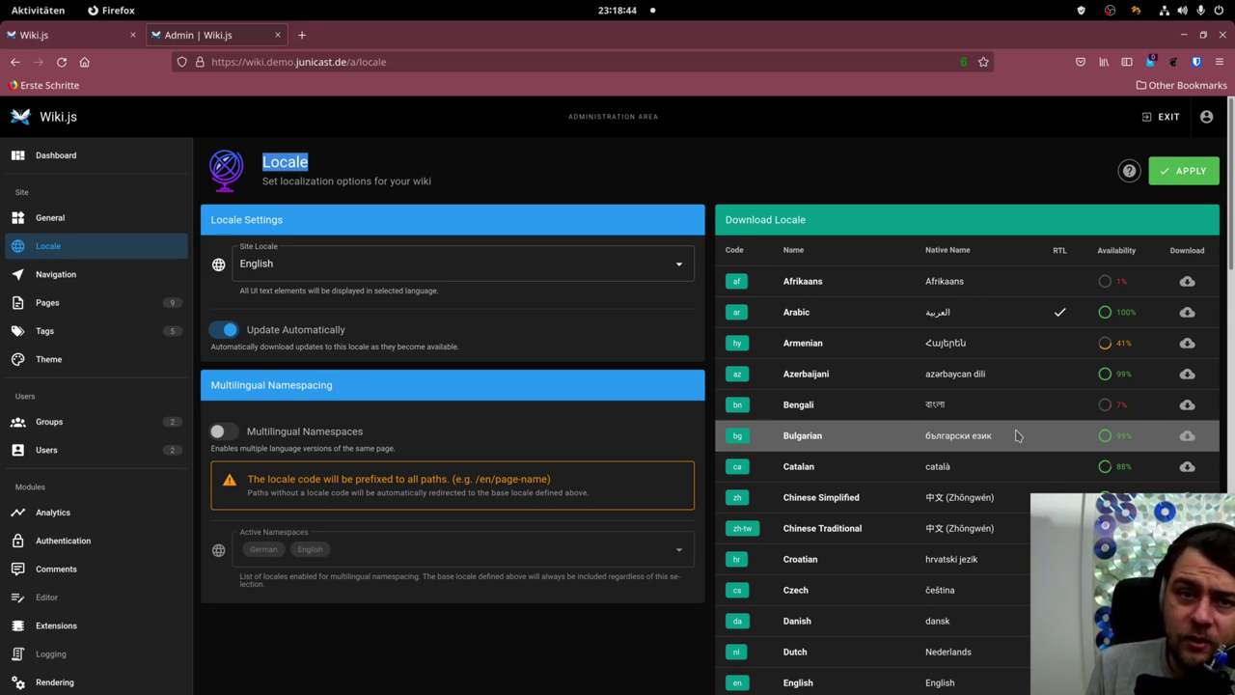
Set the admin Navigation mode to Static Navigation, then view the nine-page Pages list.
click(106, 275)
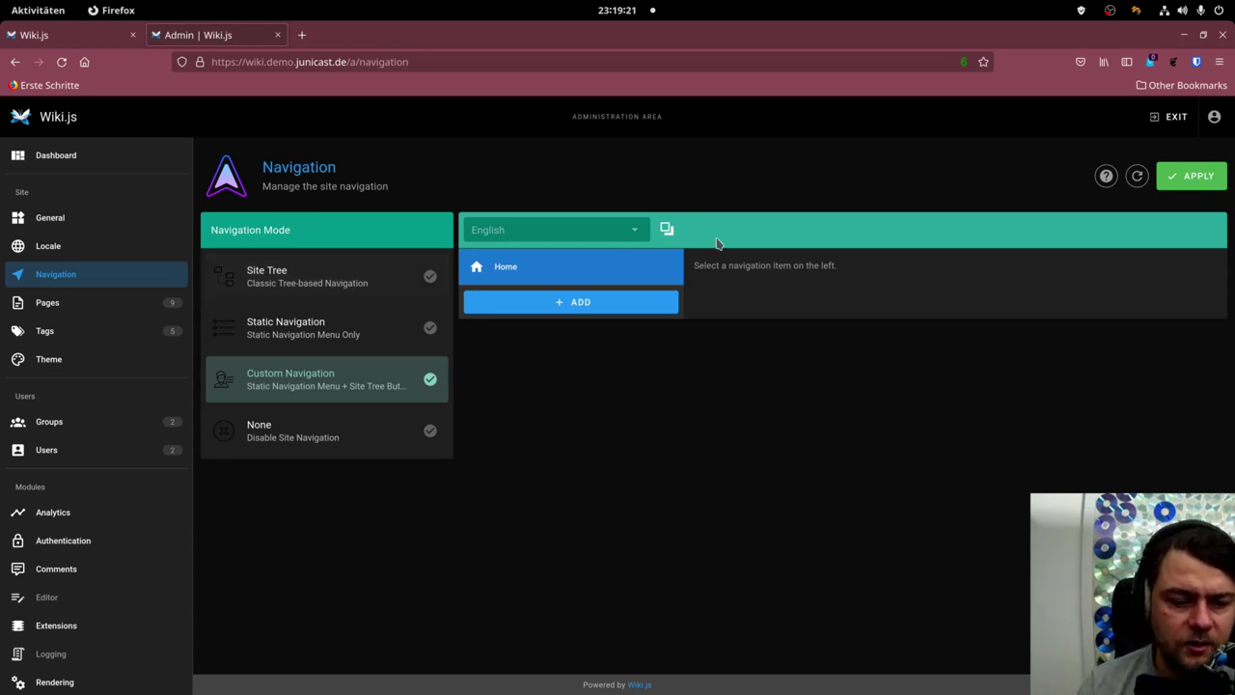
click(349, 334)
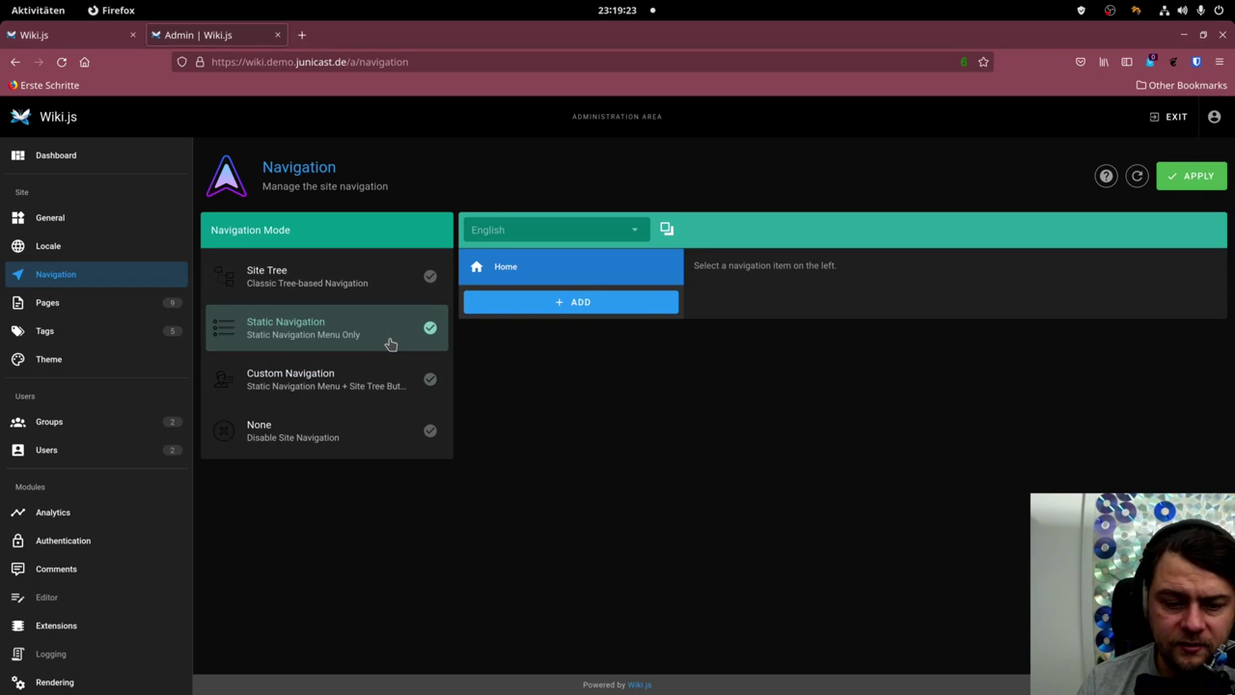
click(391, 343)
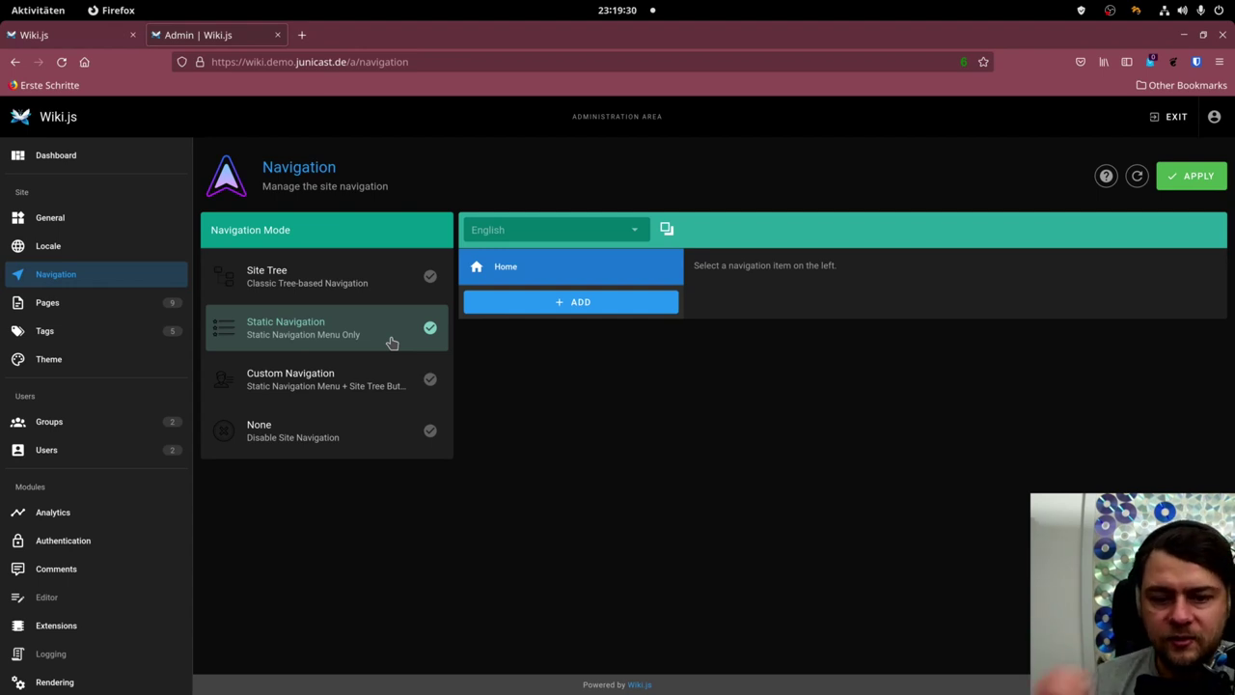
click(83, 309)
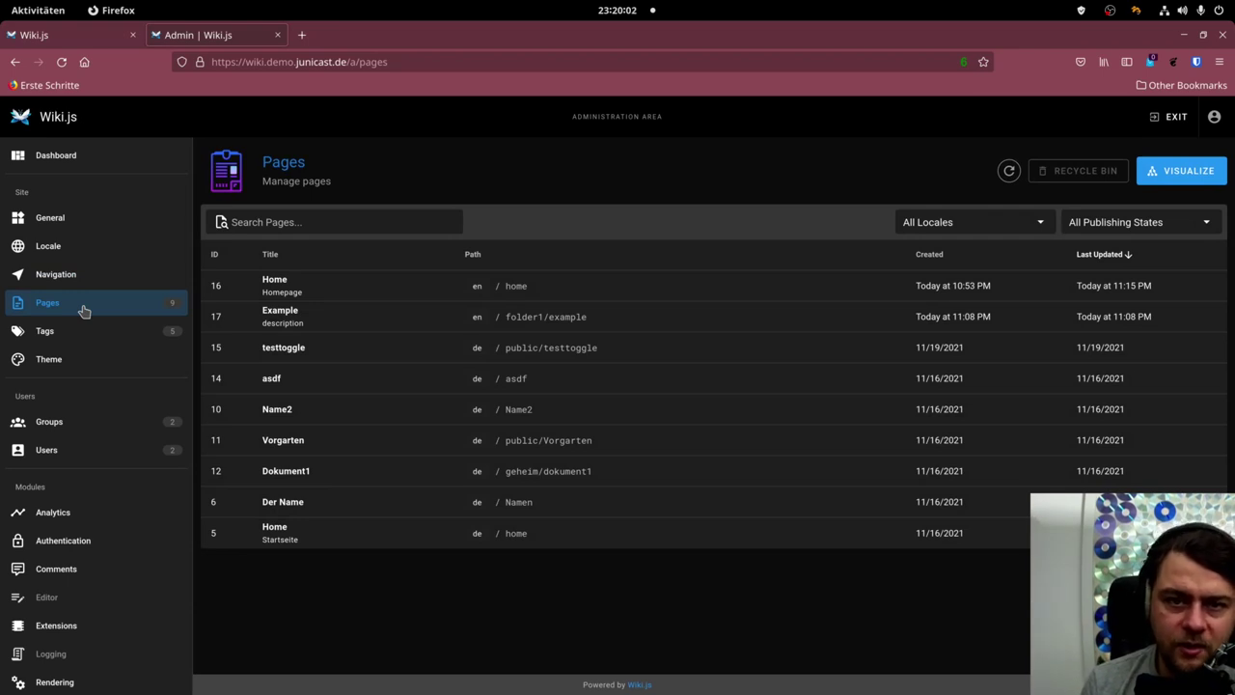
Open the Home page's admin details and actions, then visit the Tags page.
click(322, 281)
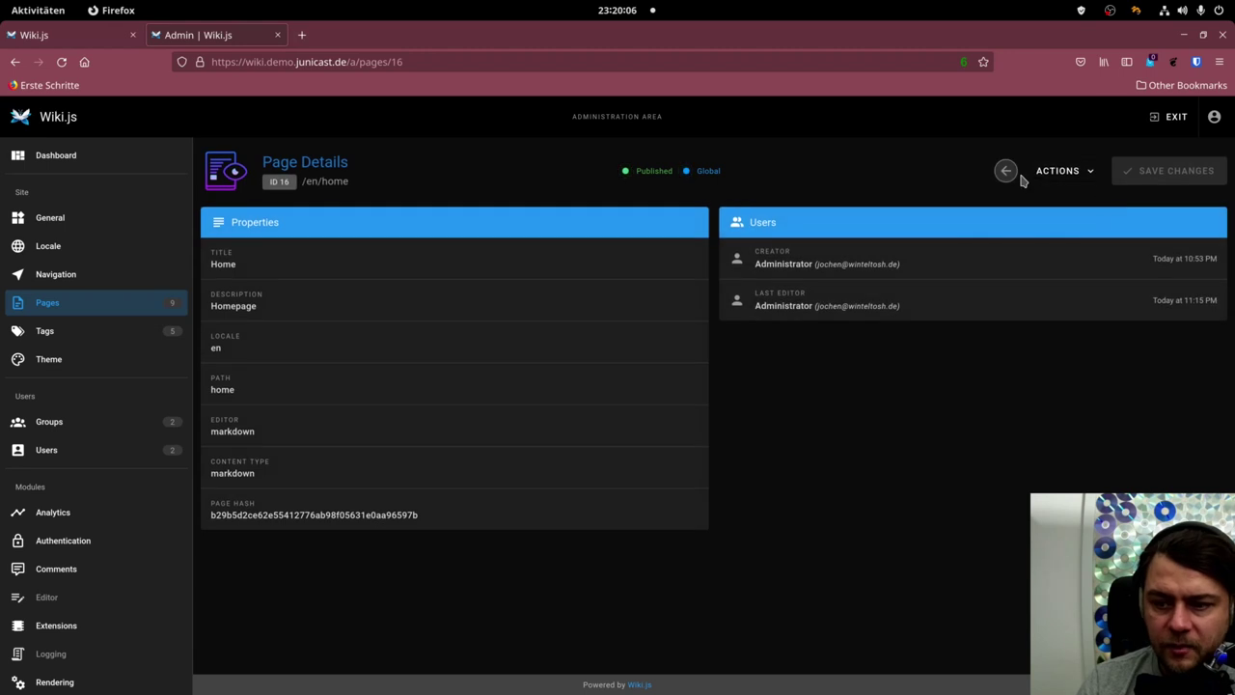
click(1057, 170)
click(70, 341)
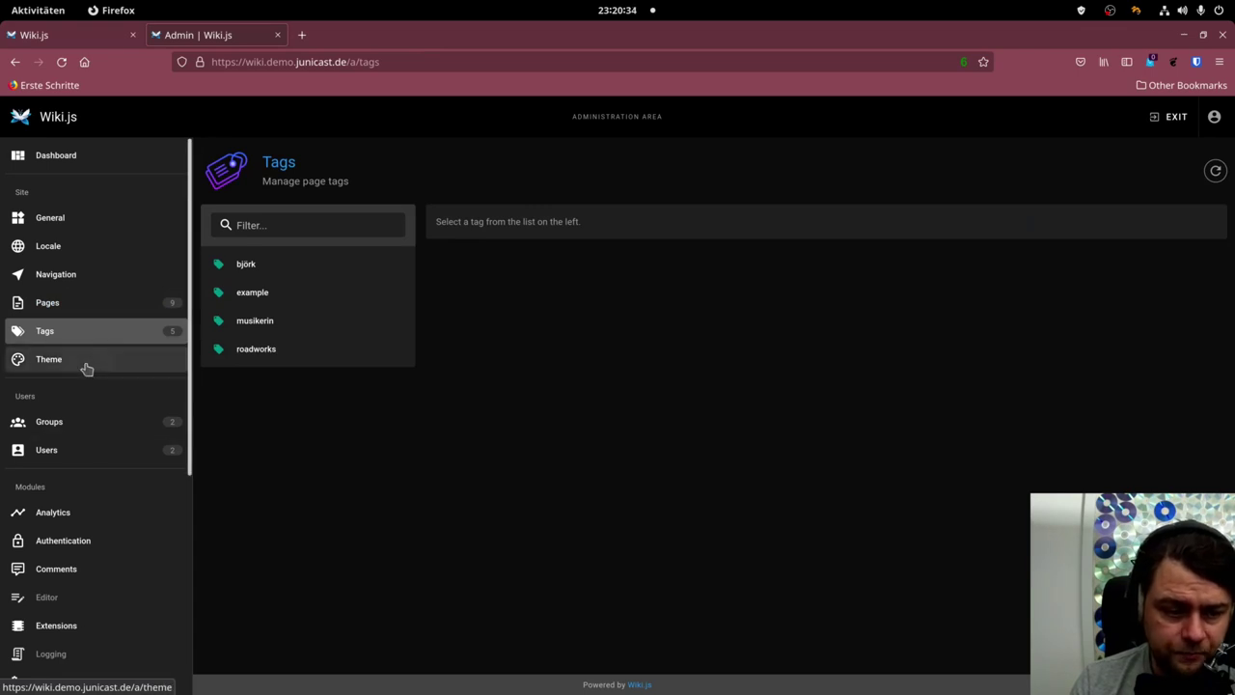
Toggle Dark Mode off and back on in the Theme settings.
click(86, 366)
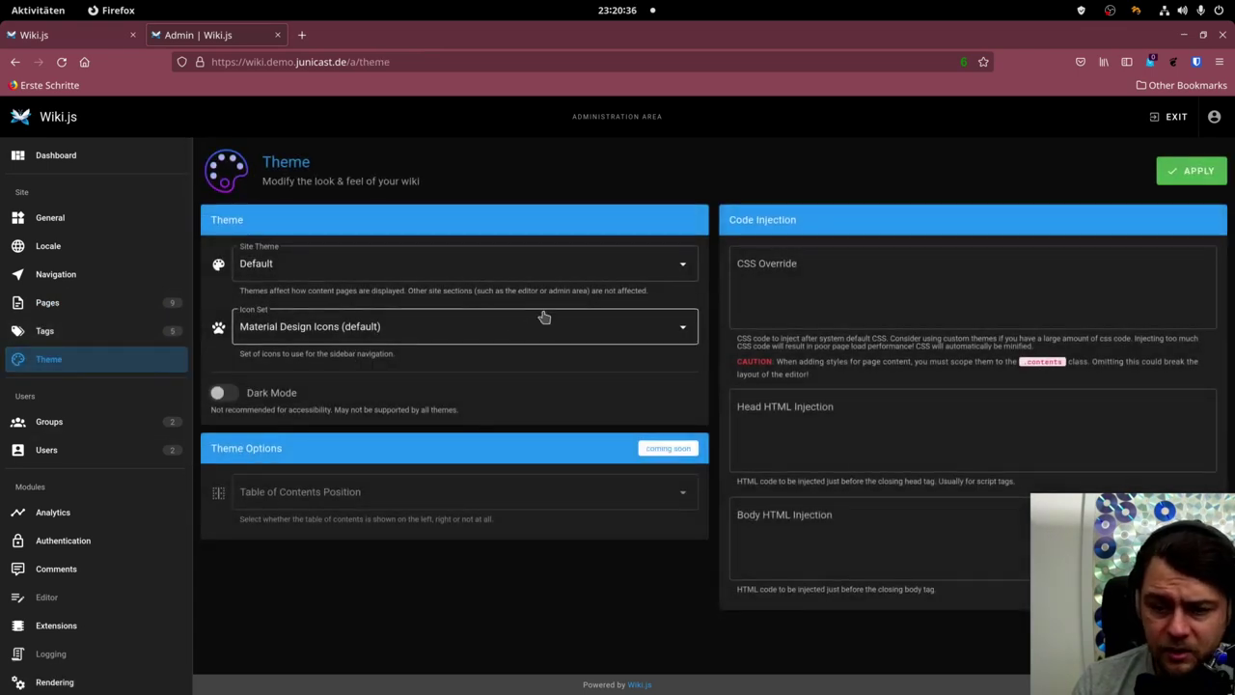
click(230, 395)
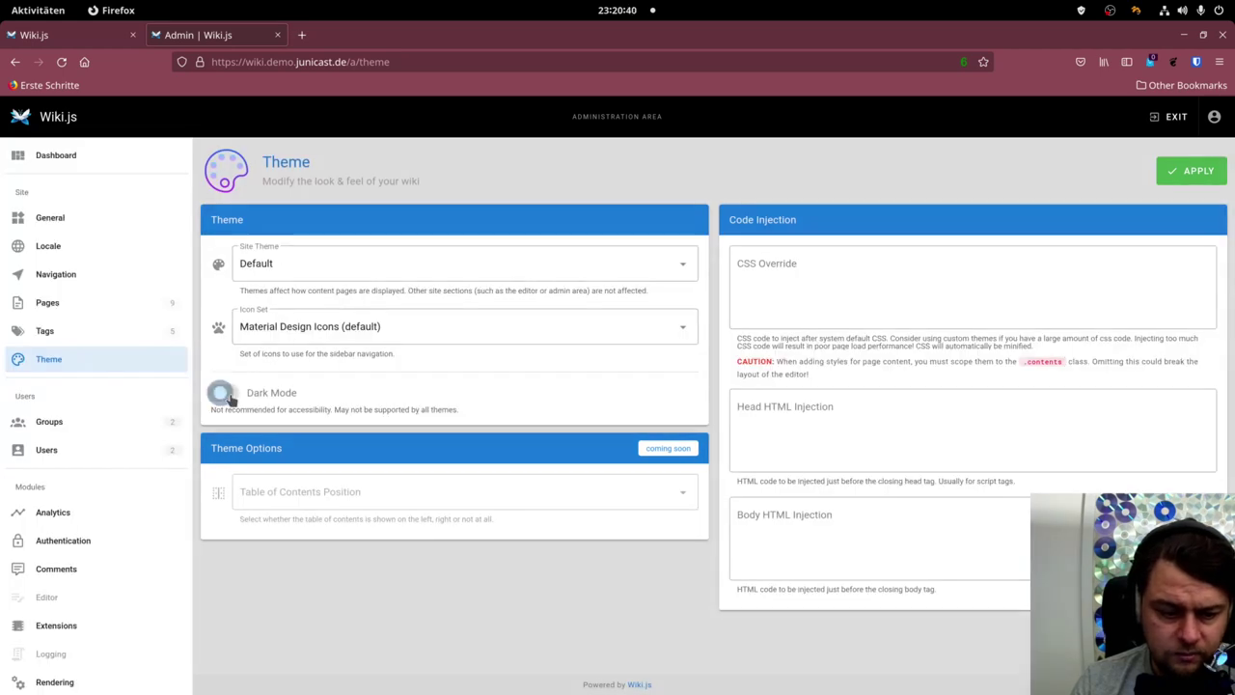
click(230, 395)
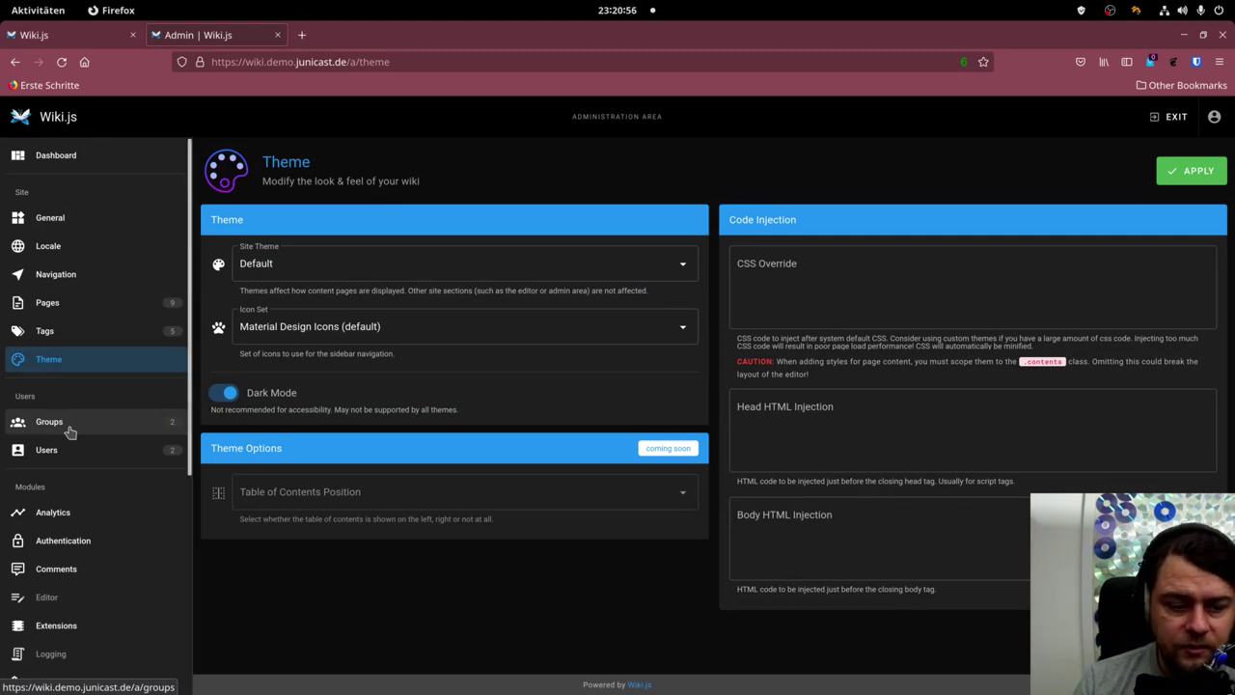
Show the Administrators and Guests groups sorted by Last Updated ascending.
click(70, 432)
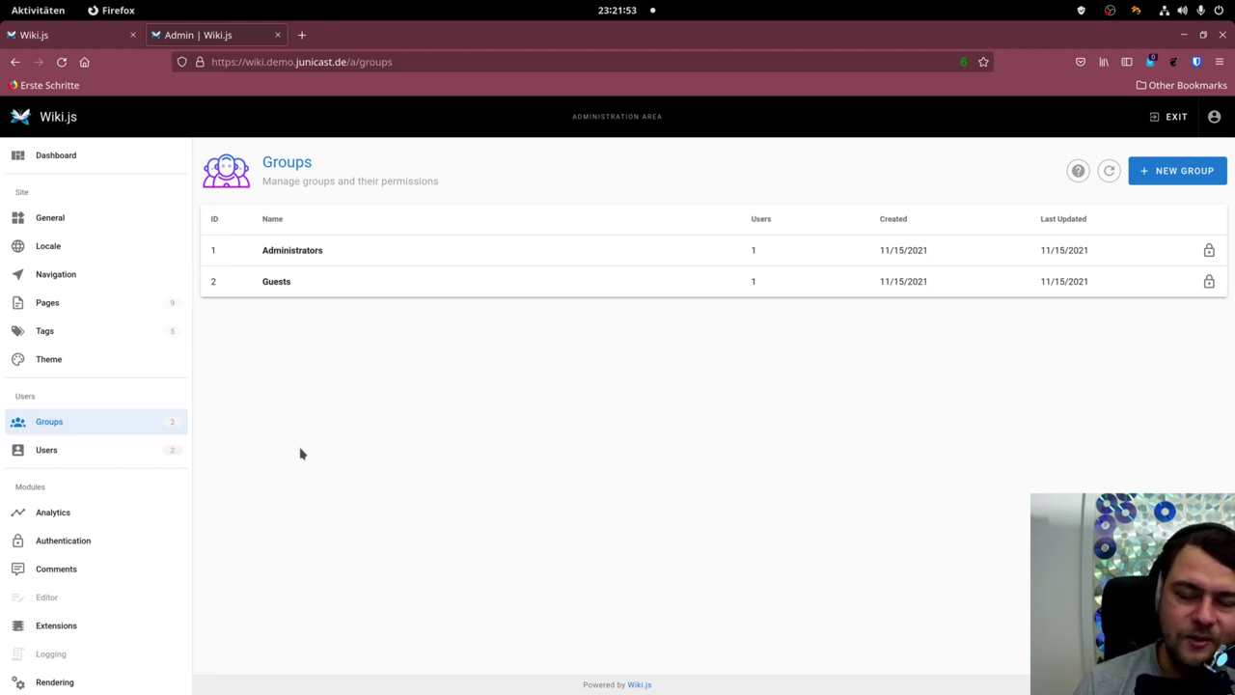
click(1047, 222)
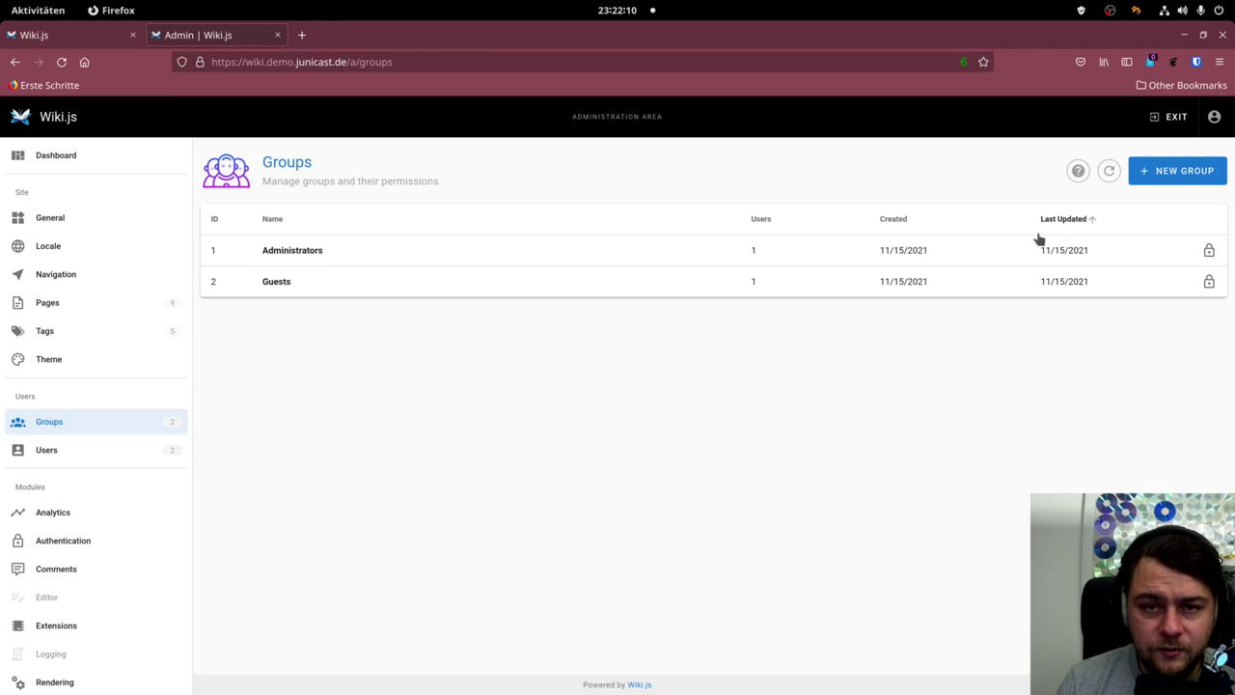